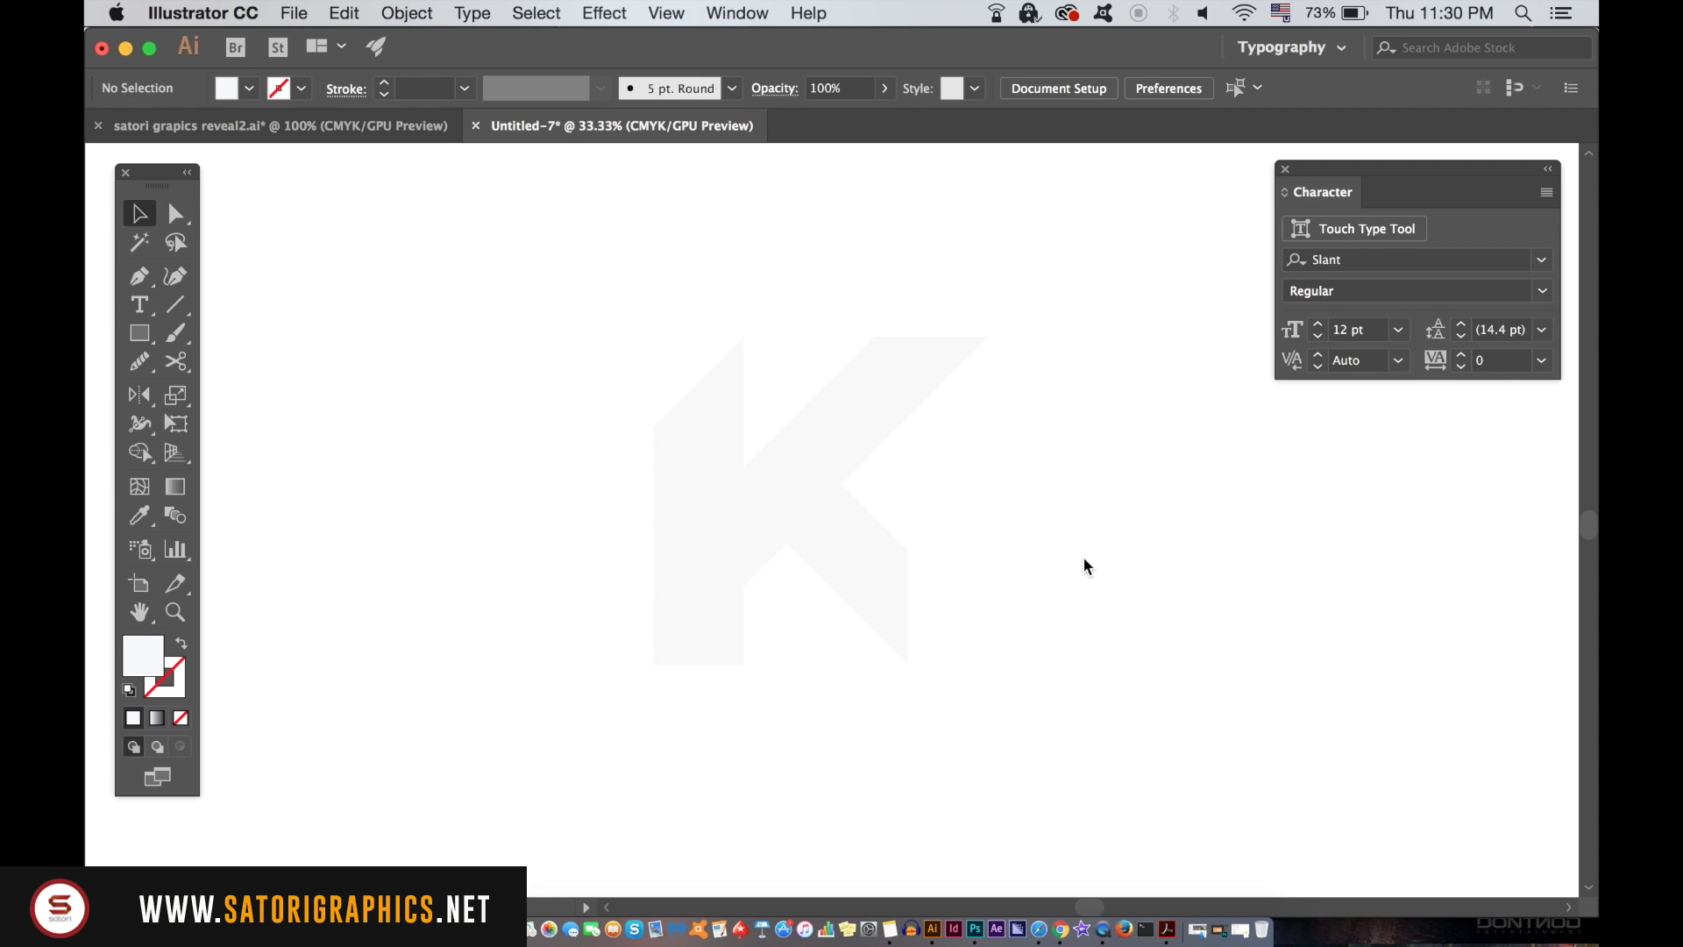
Convert the K lettering into outlined paths with Type > Create Outlines.
left_click(923, 400)
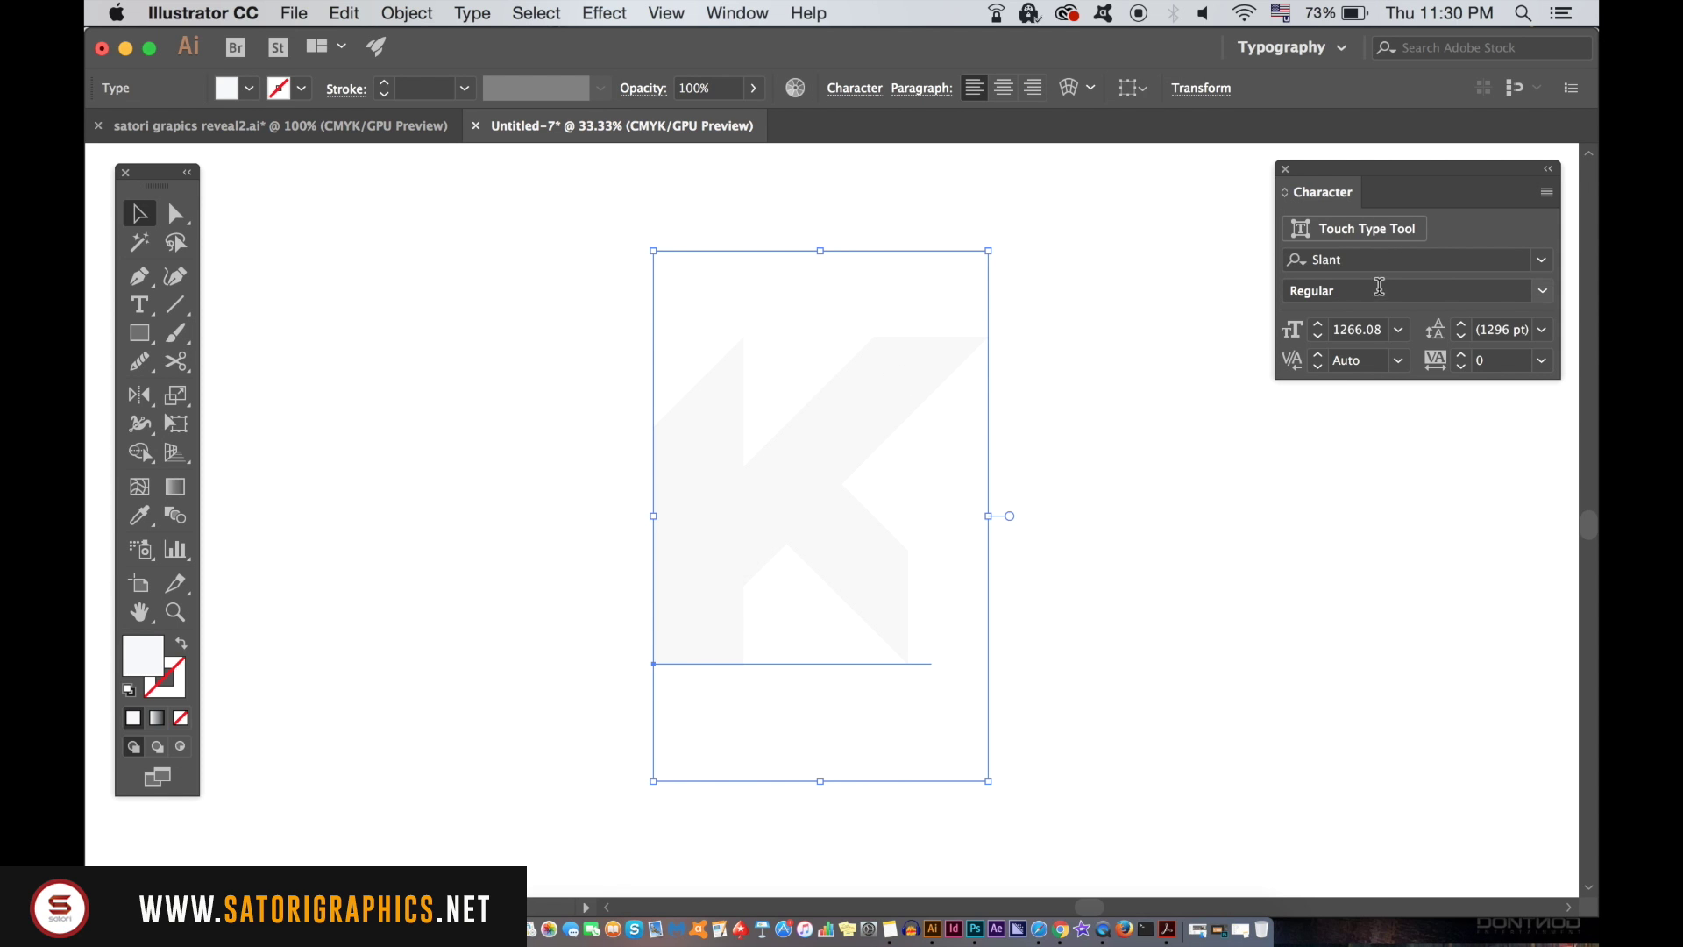
left_click(1426, 260)
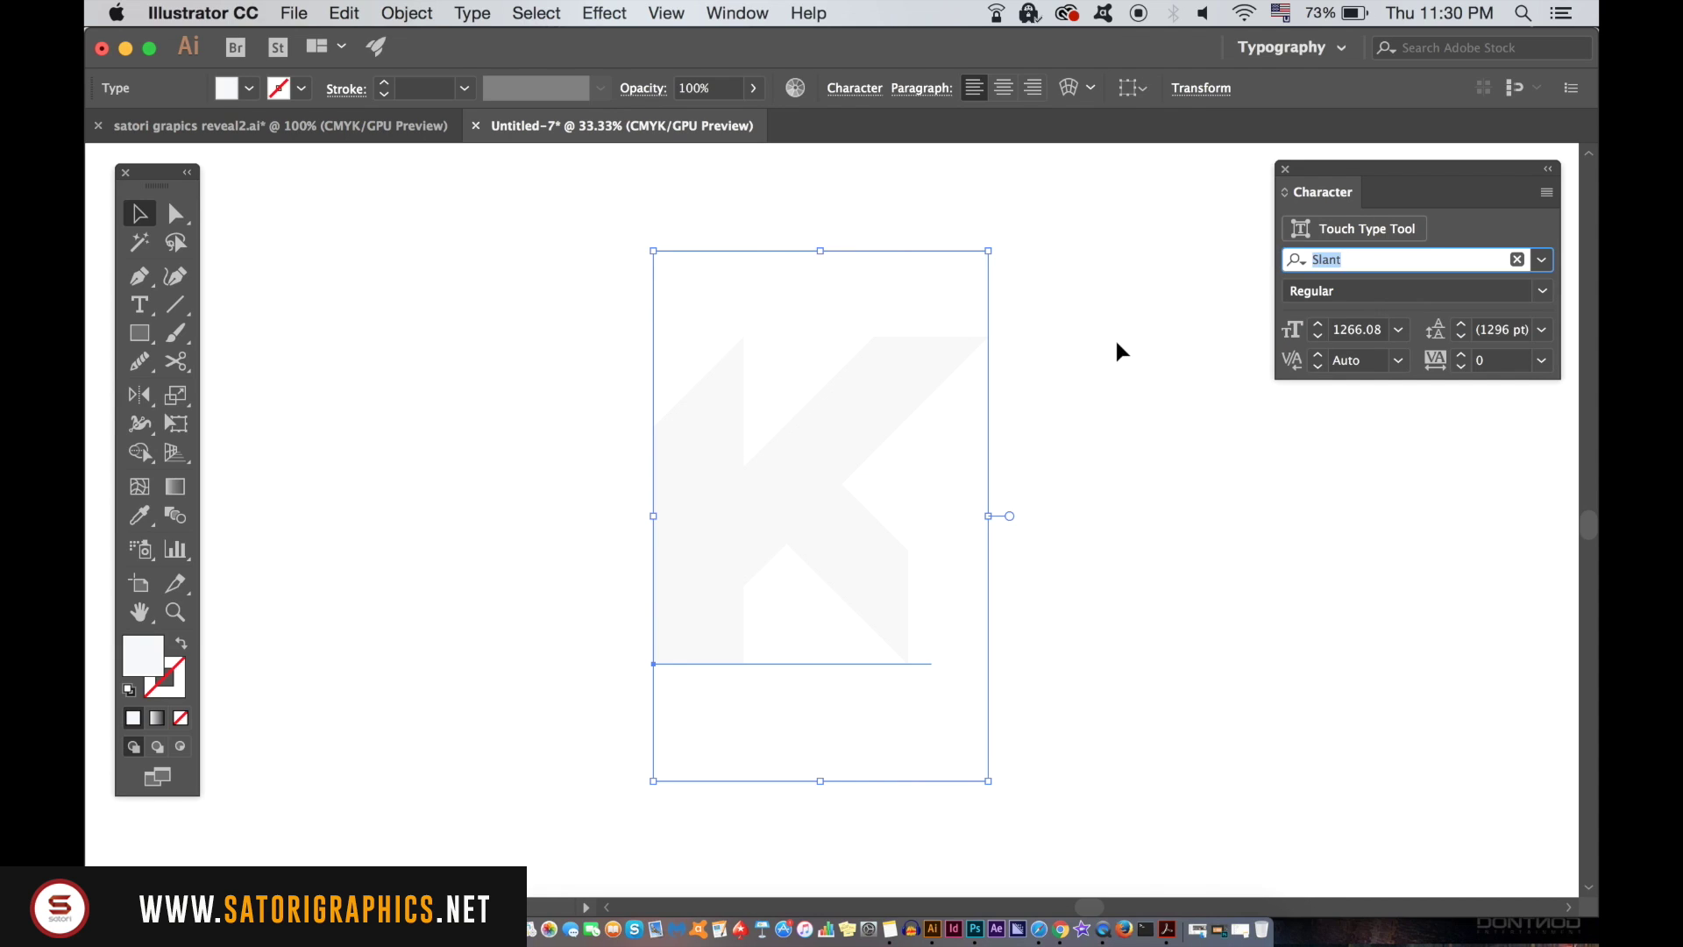
left_click(1114, 338)
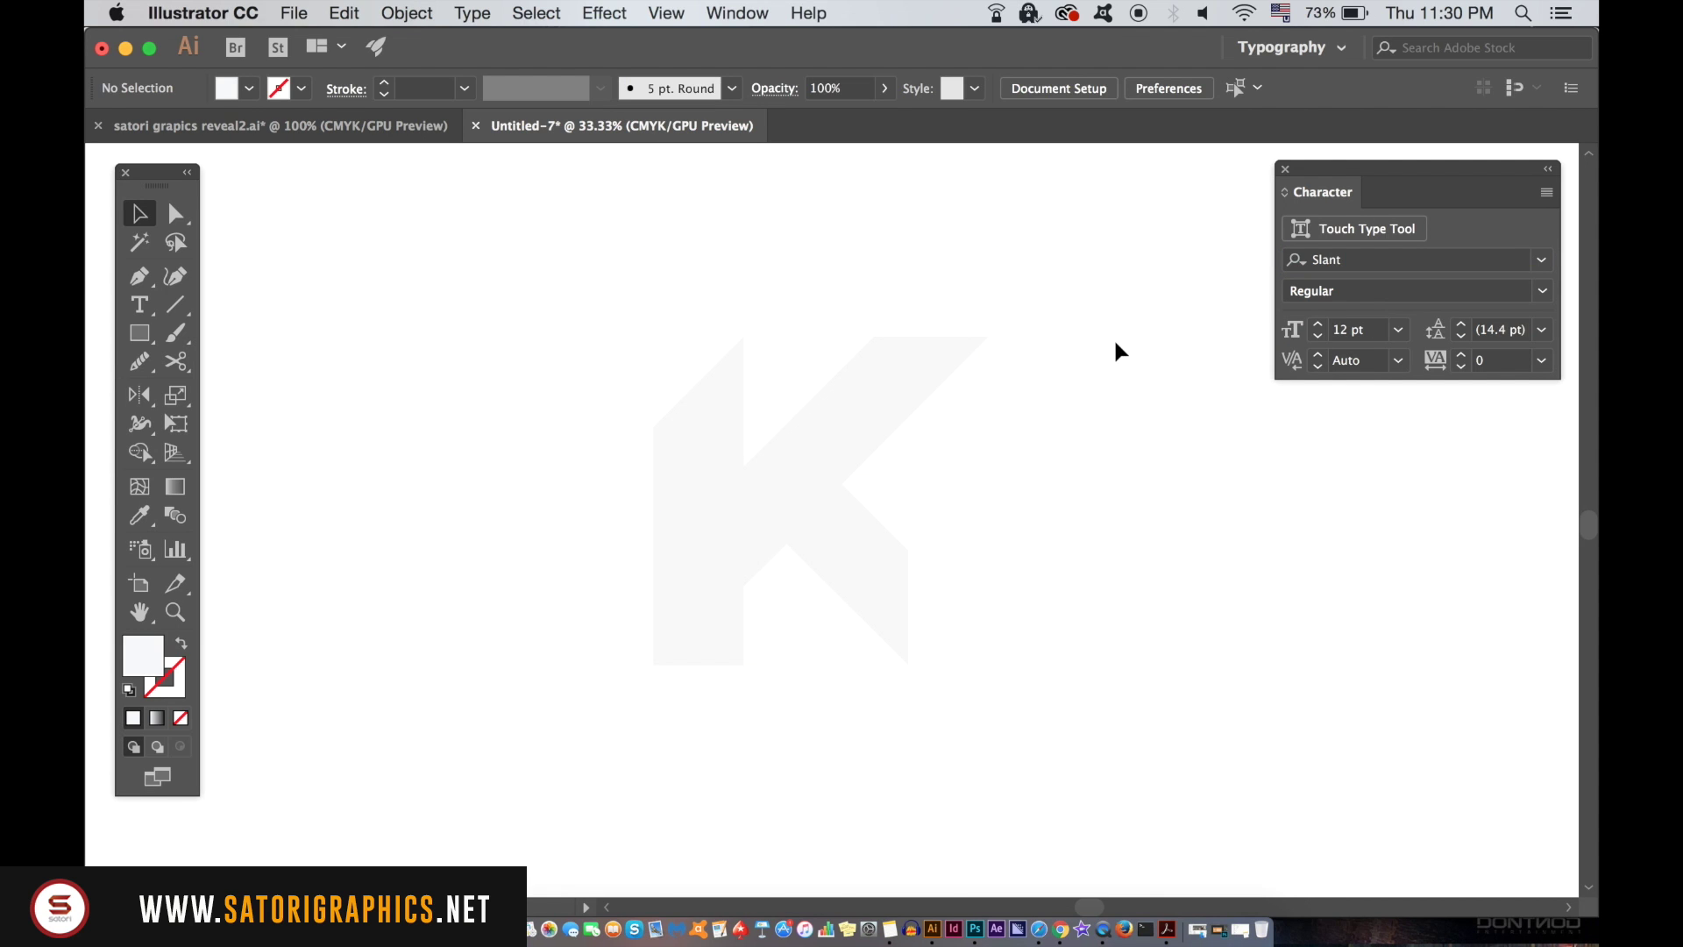
left_click(798, 384)
left_click(472, 13)
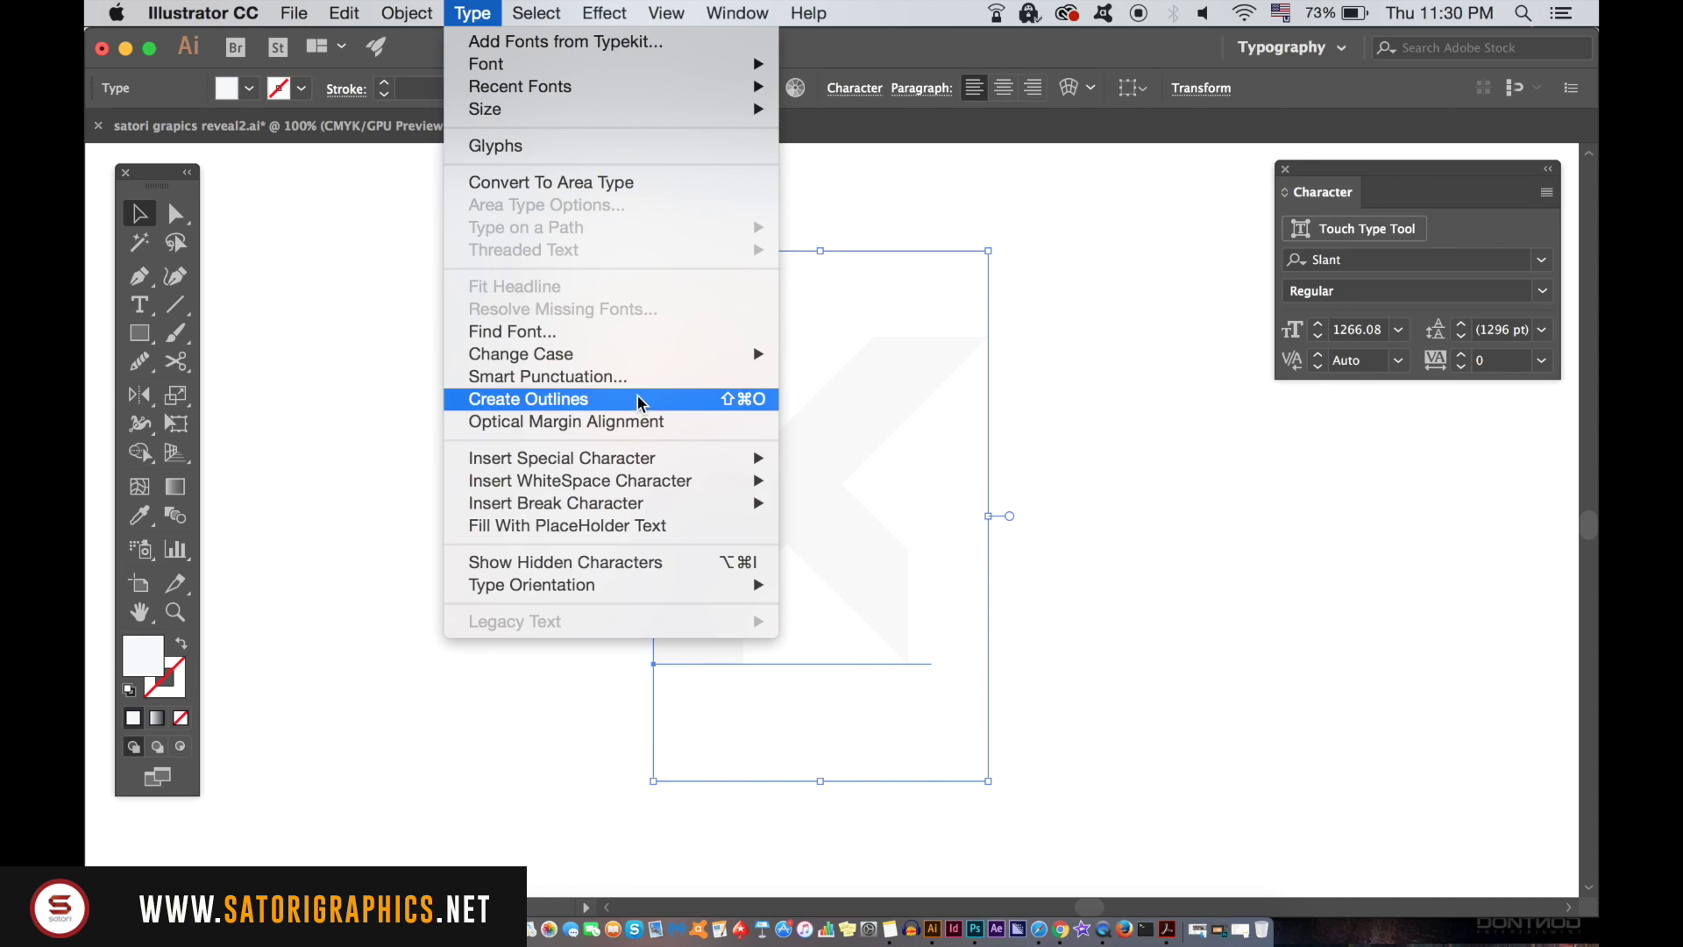
left_click(978, 452)
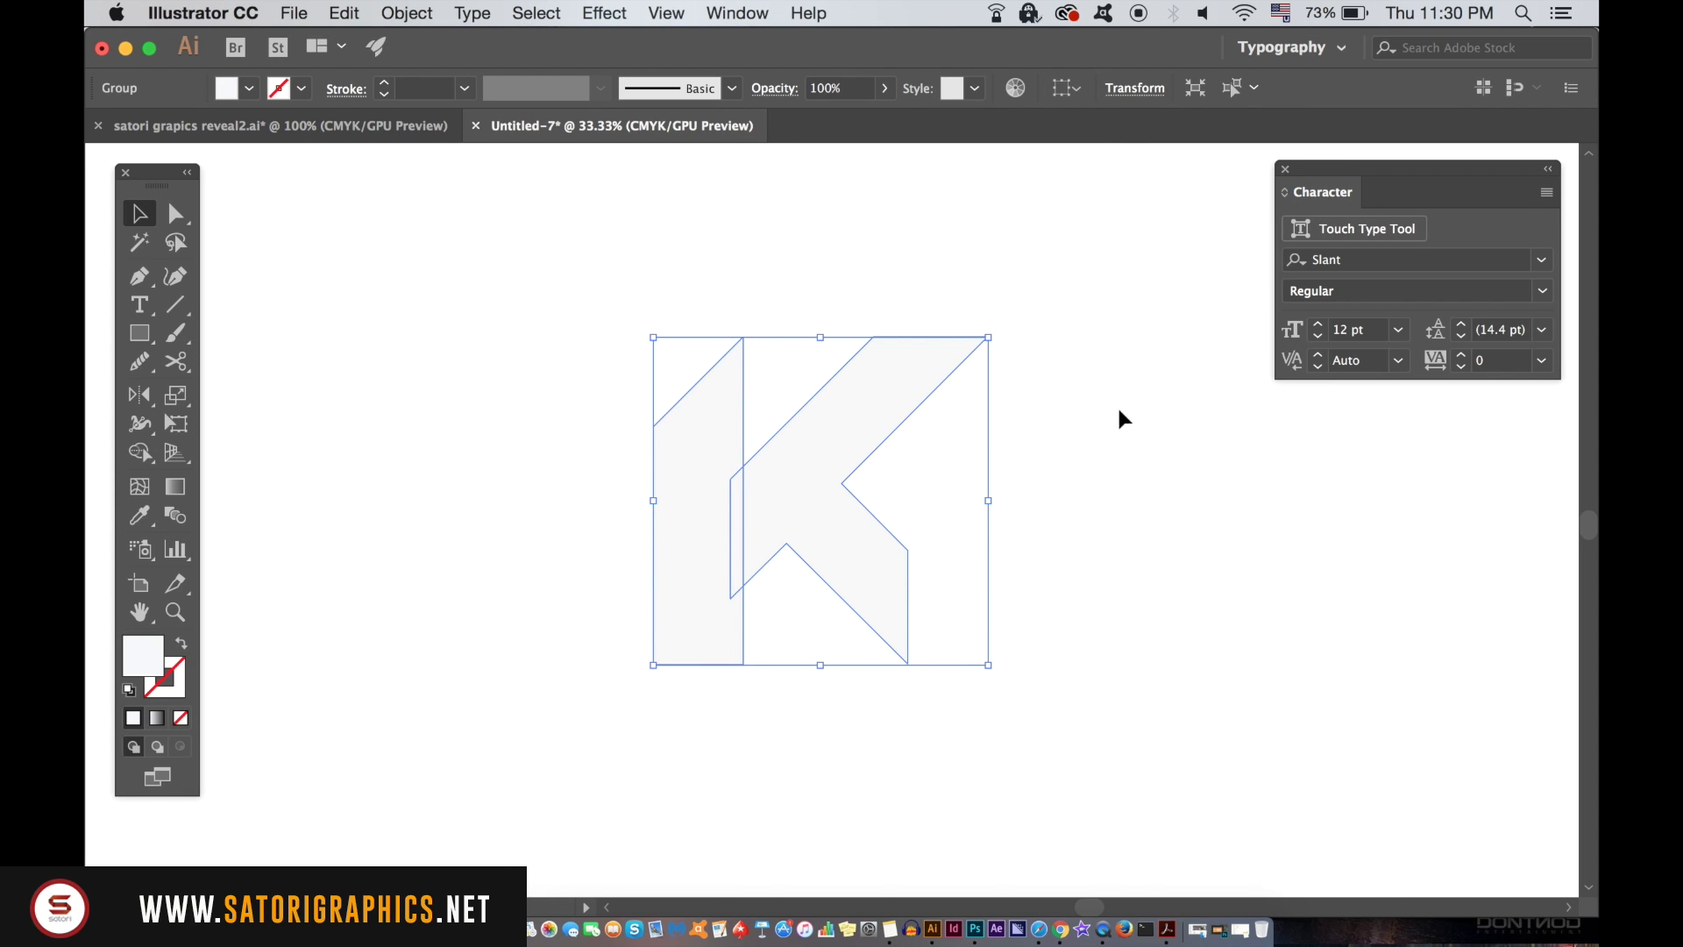
Merge the outlined K's overlapping pieces into one path with Pathfinder Unite.
left_click(759, 11)
scroll(965, 583, "down", 5)
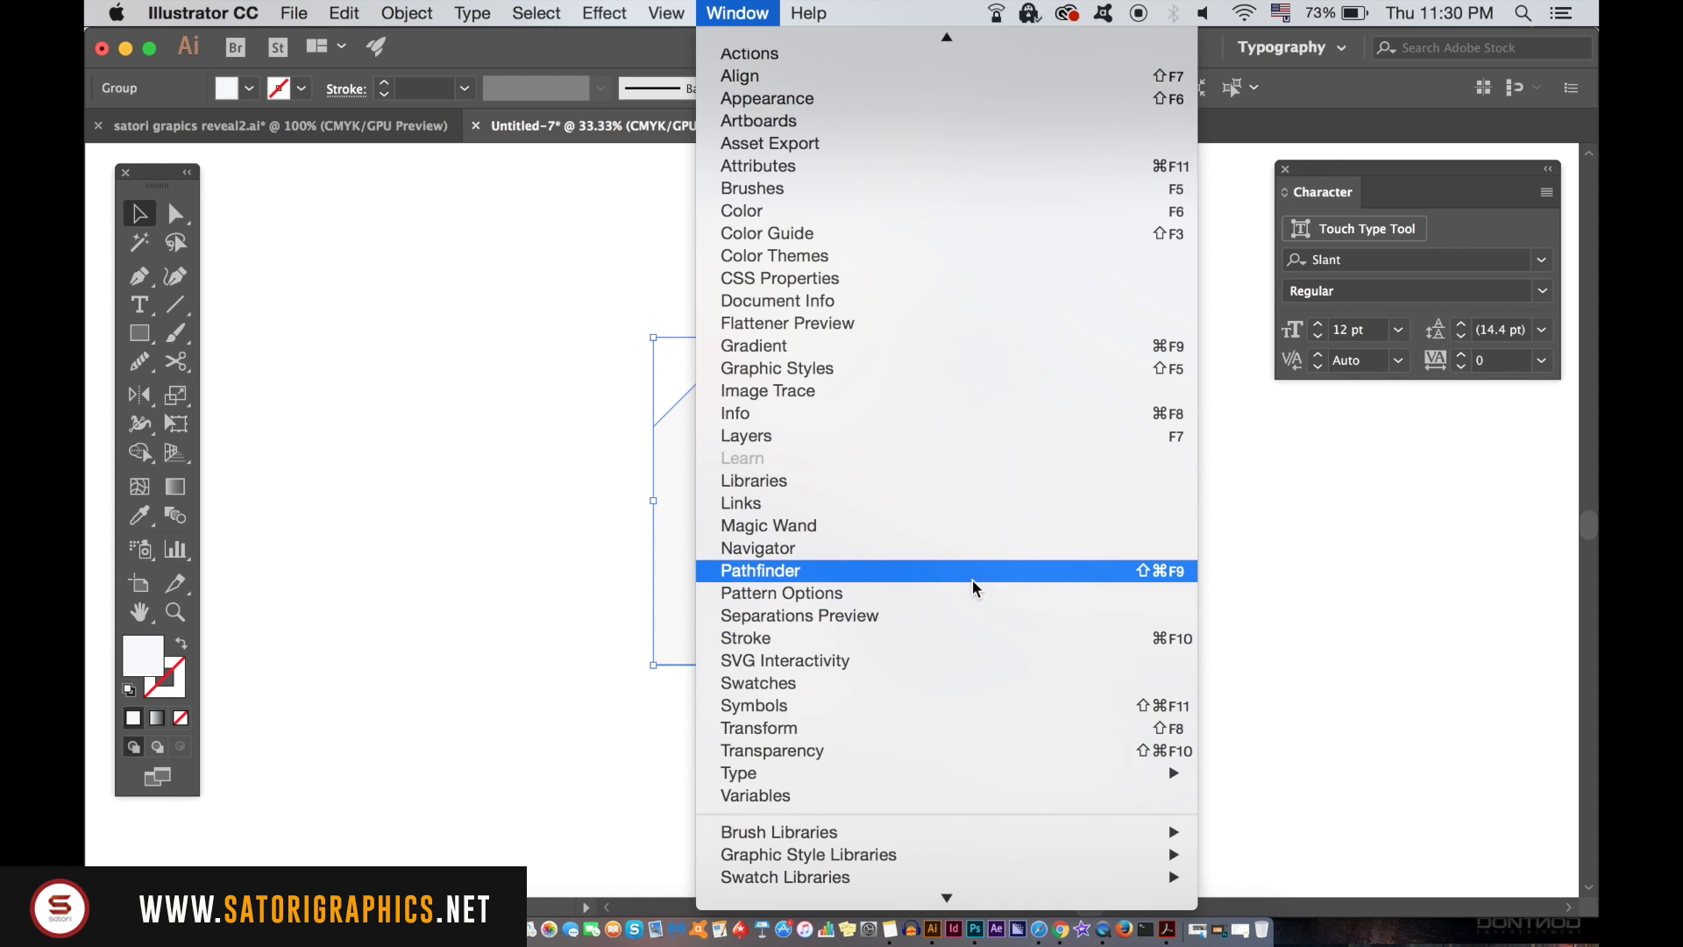
left_click(974, 581)
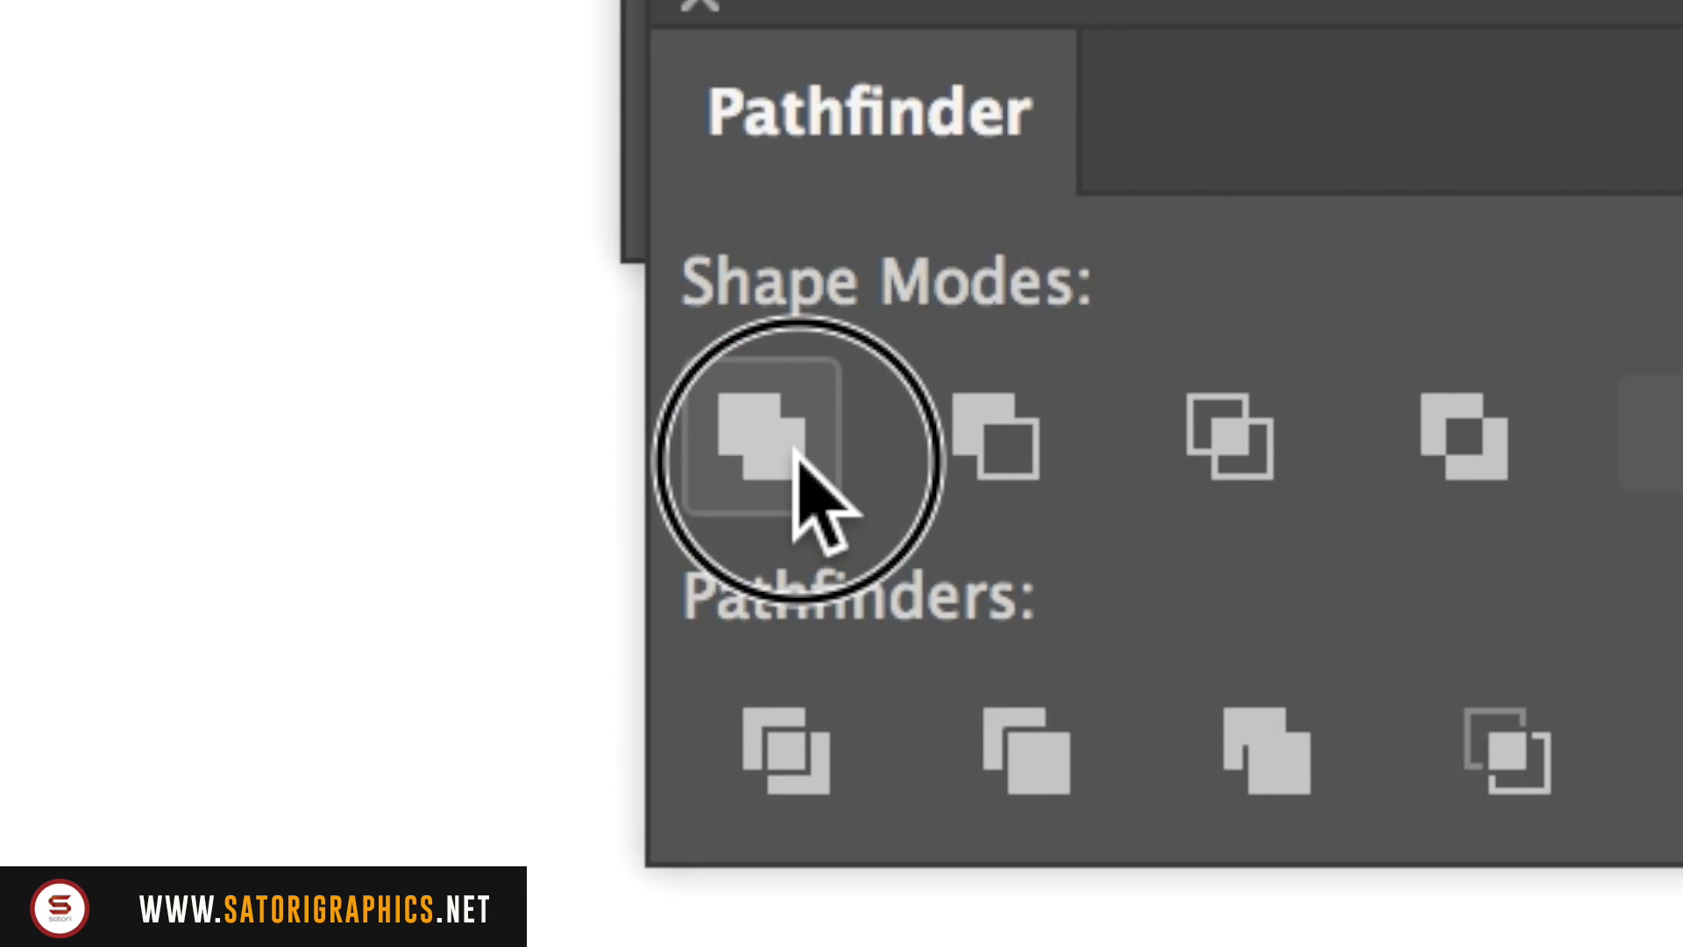
left_click(797, 449)
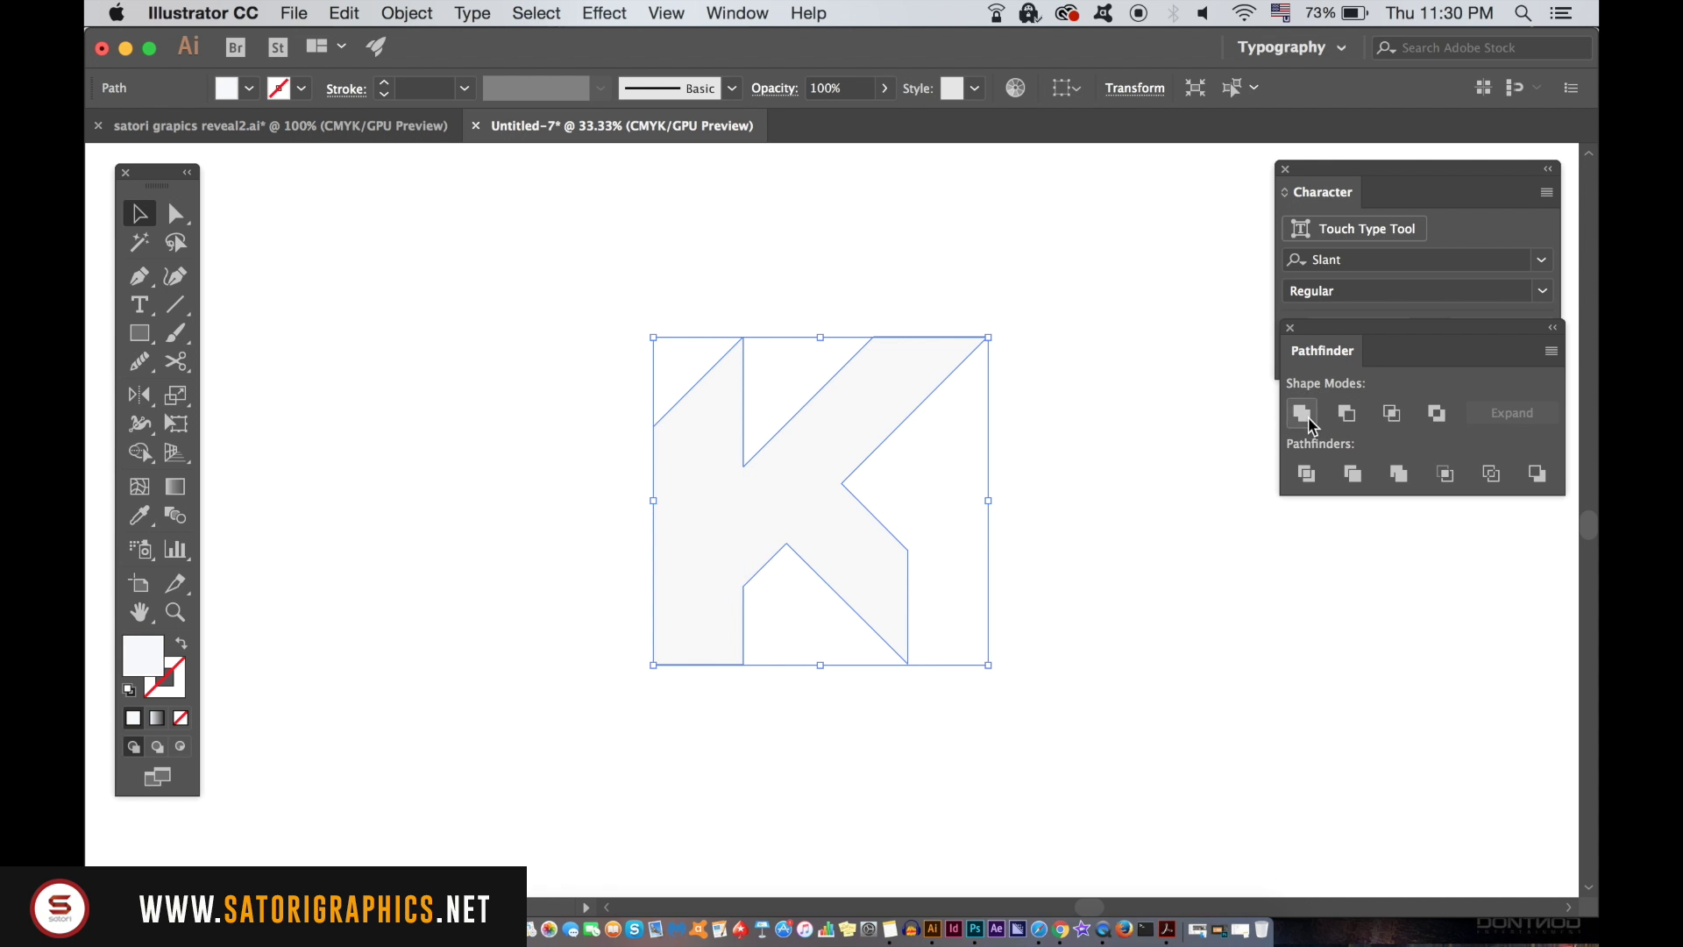
left_click(1288, 608)
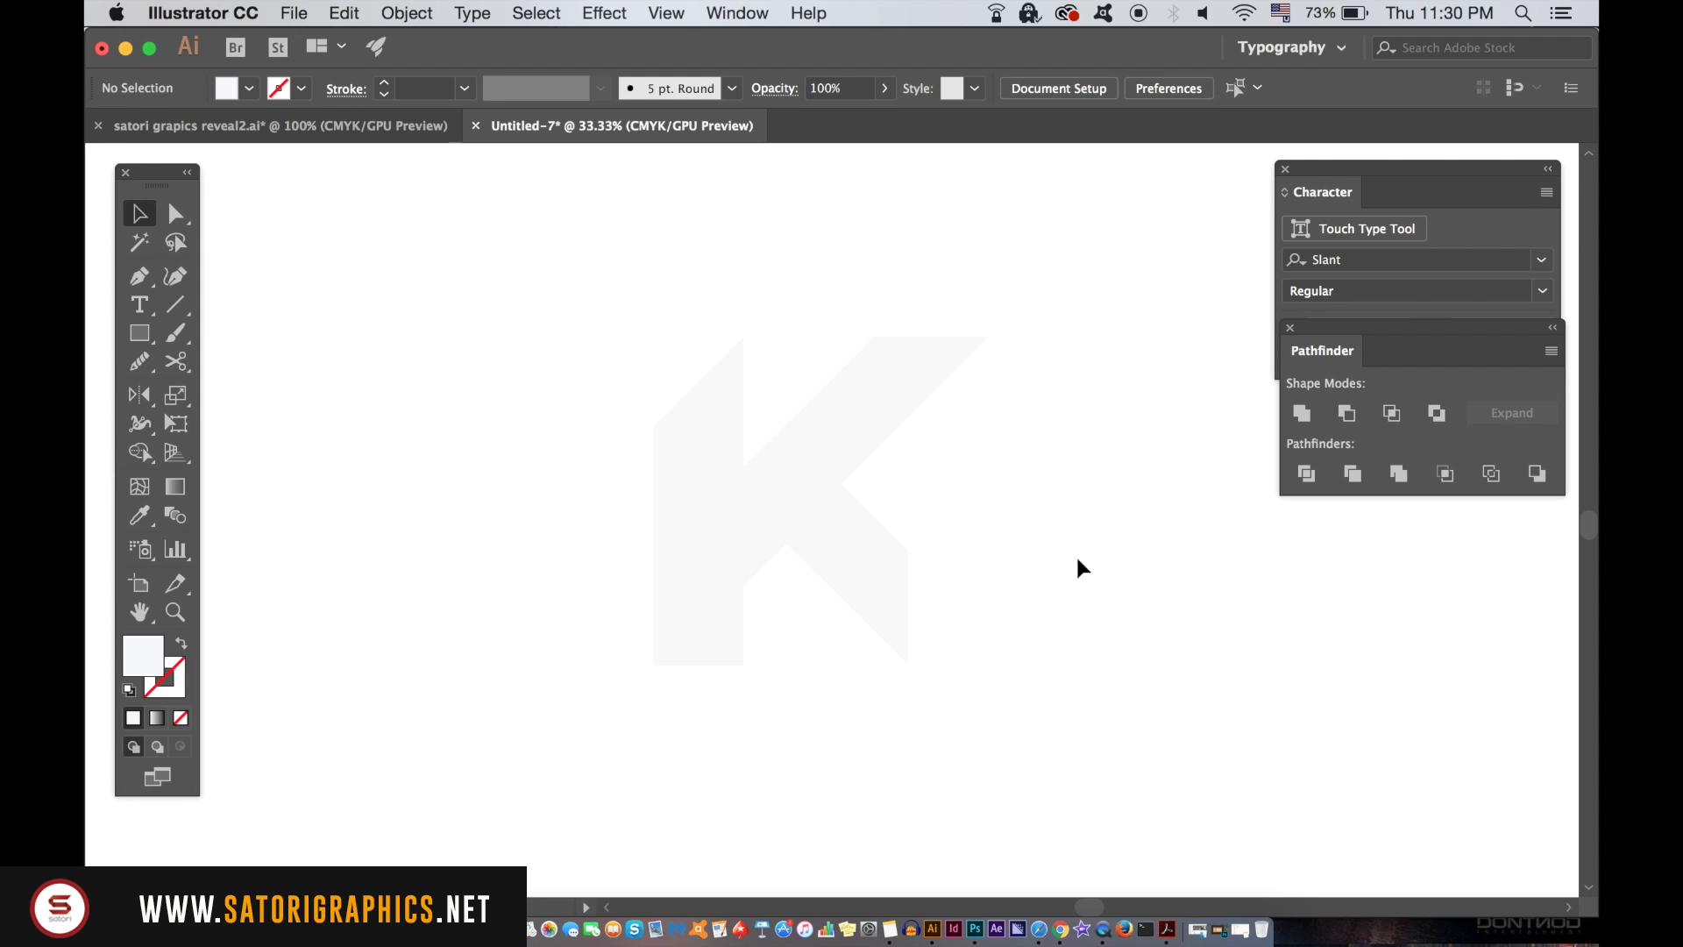
left_click(852, 516)
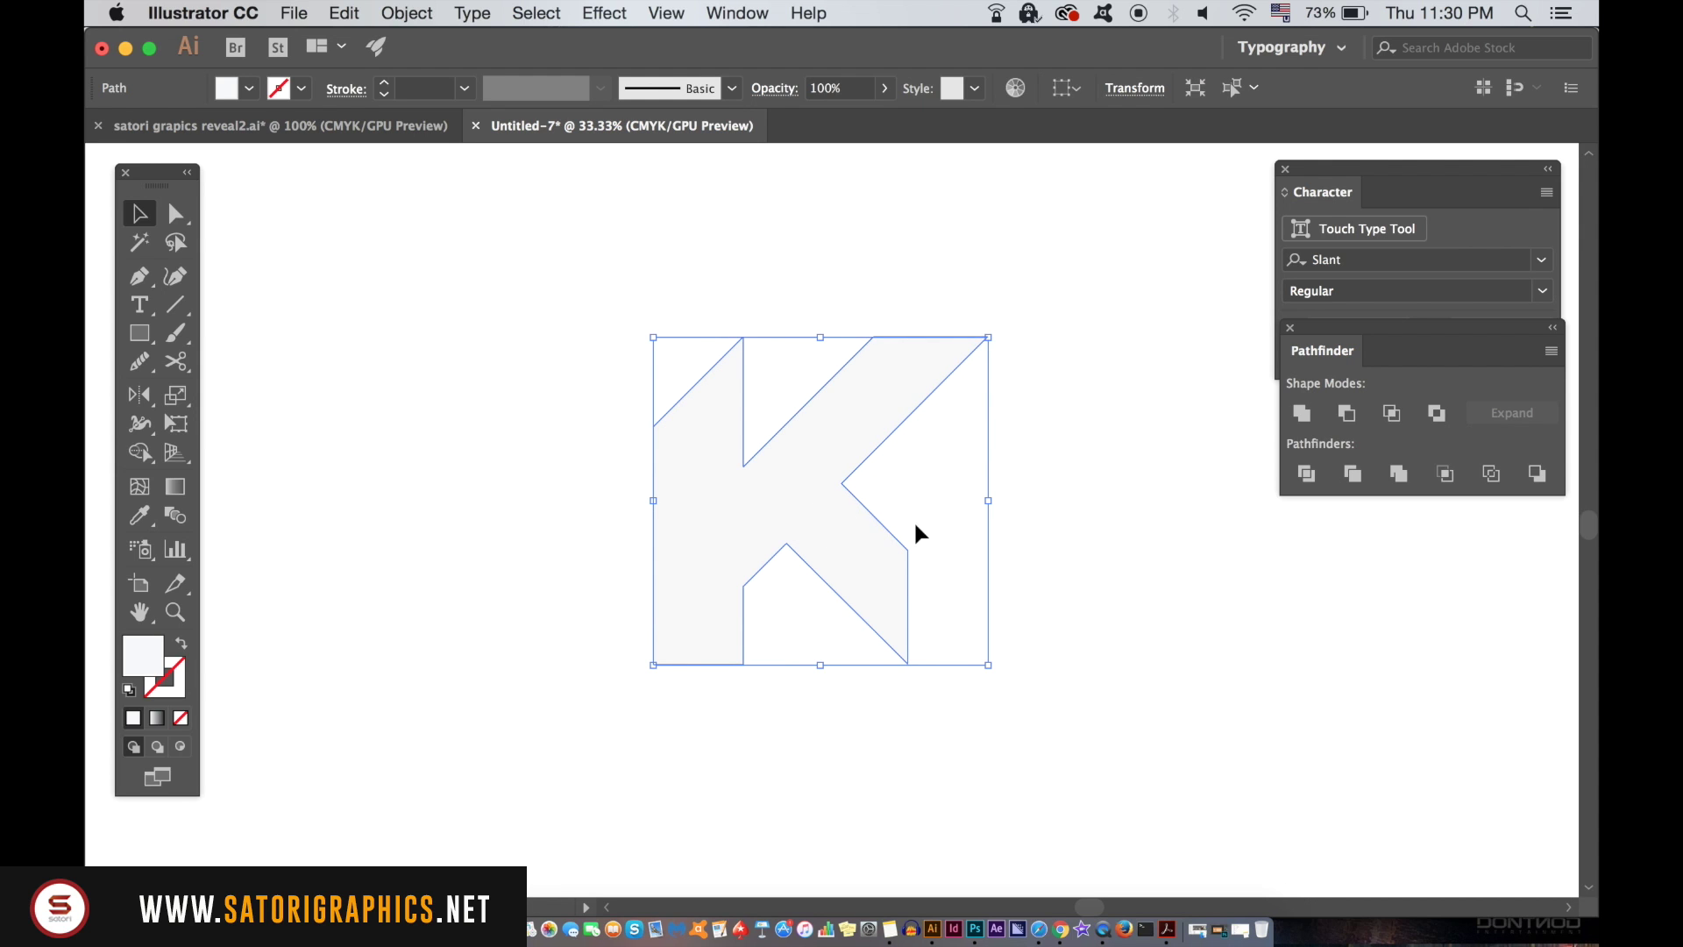
left_click(576, 450)
Draw a tall narrow bar left of the K and add staggered copies in a row.
left_click_drag(550, 431, 777, 470)
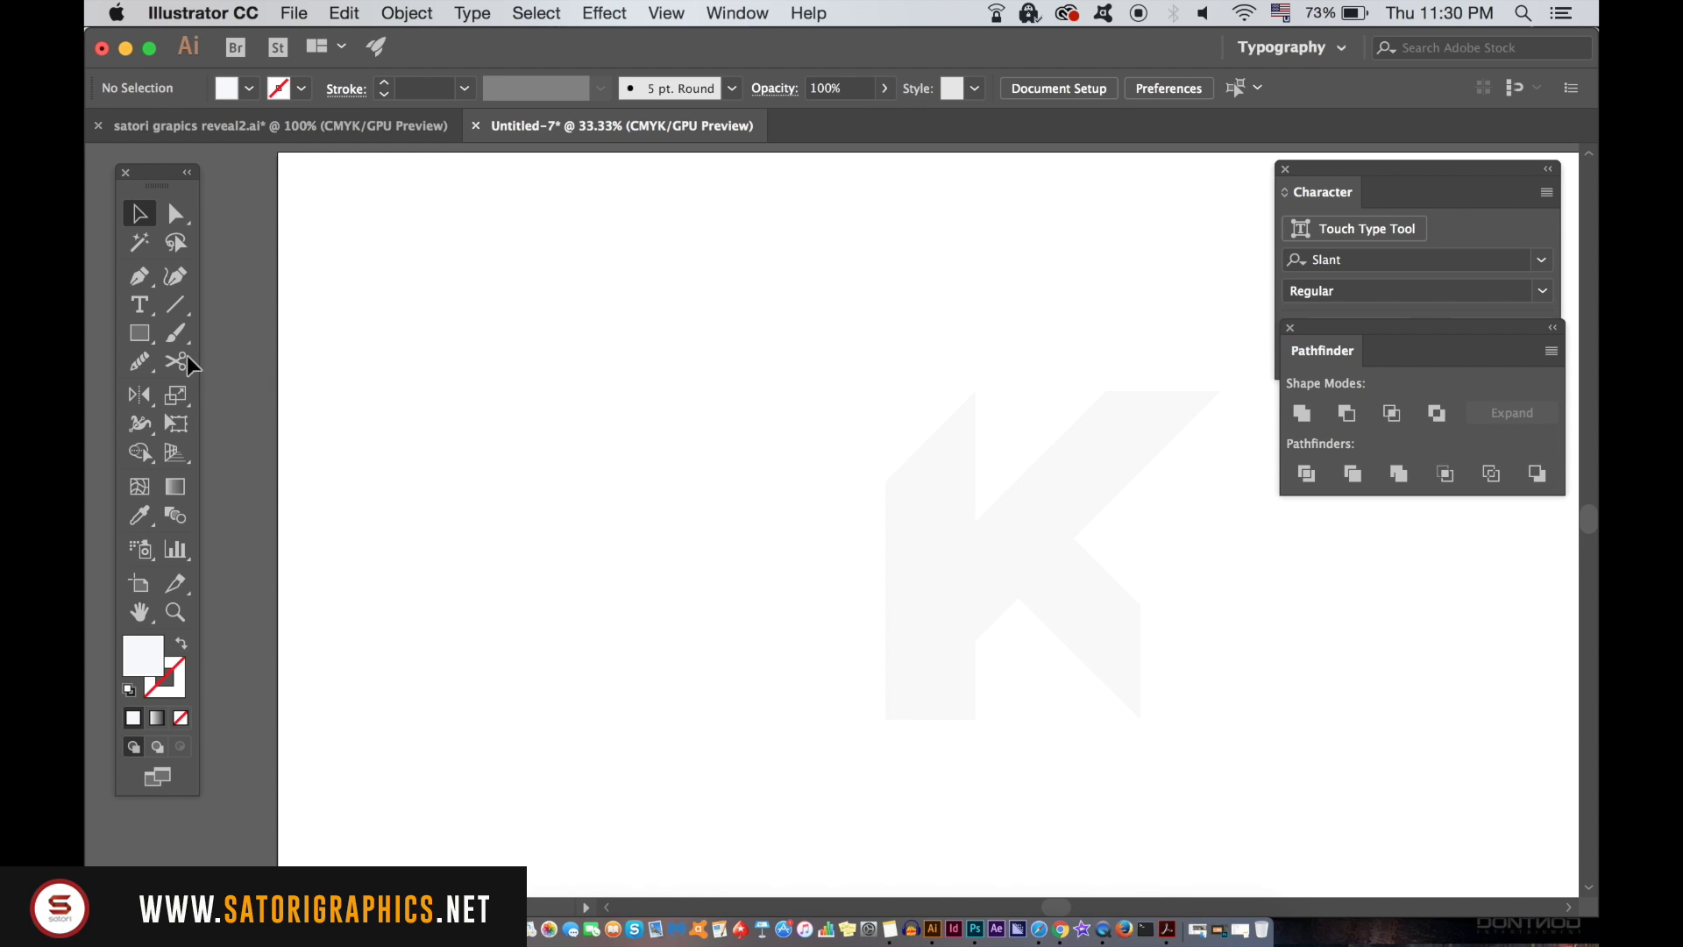
left_click_drag(347, 194, 384, 489)
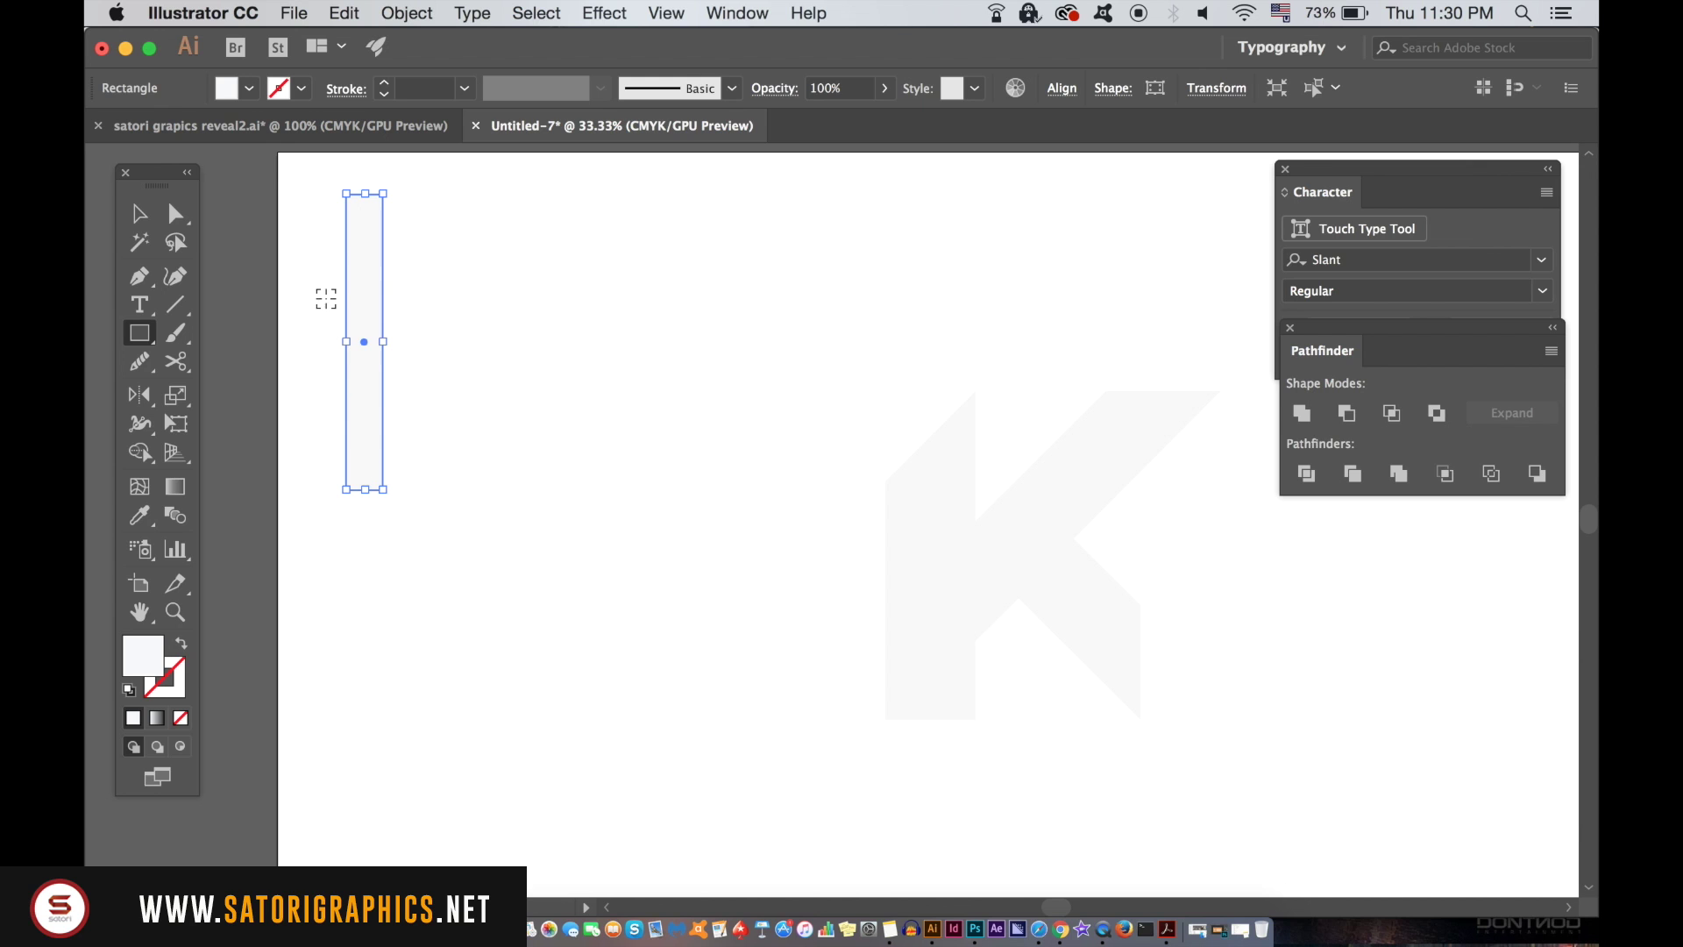
left_click(526, 254)
left_click(360, 252)
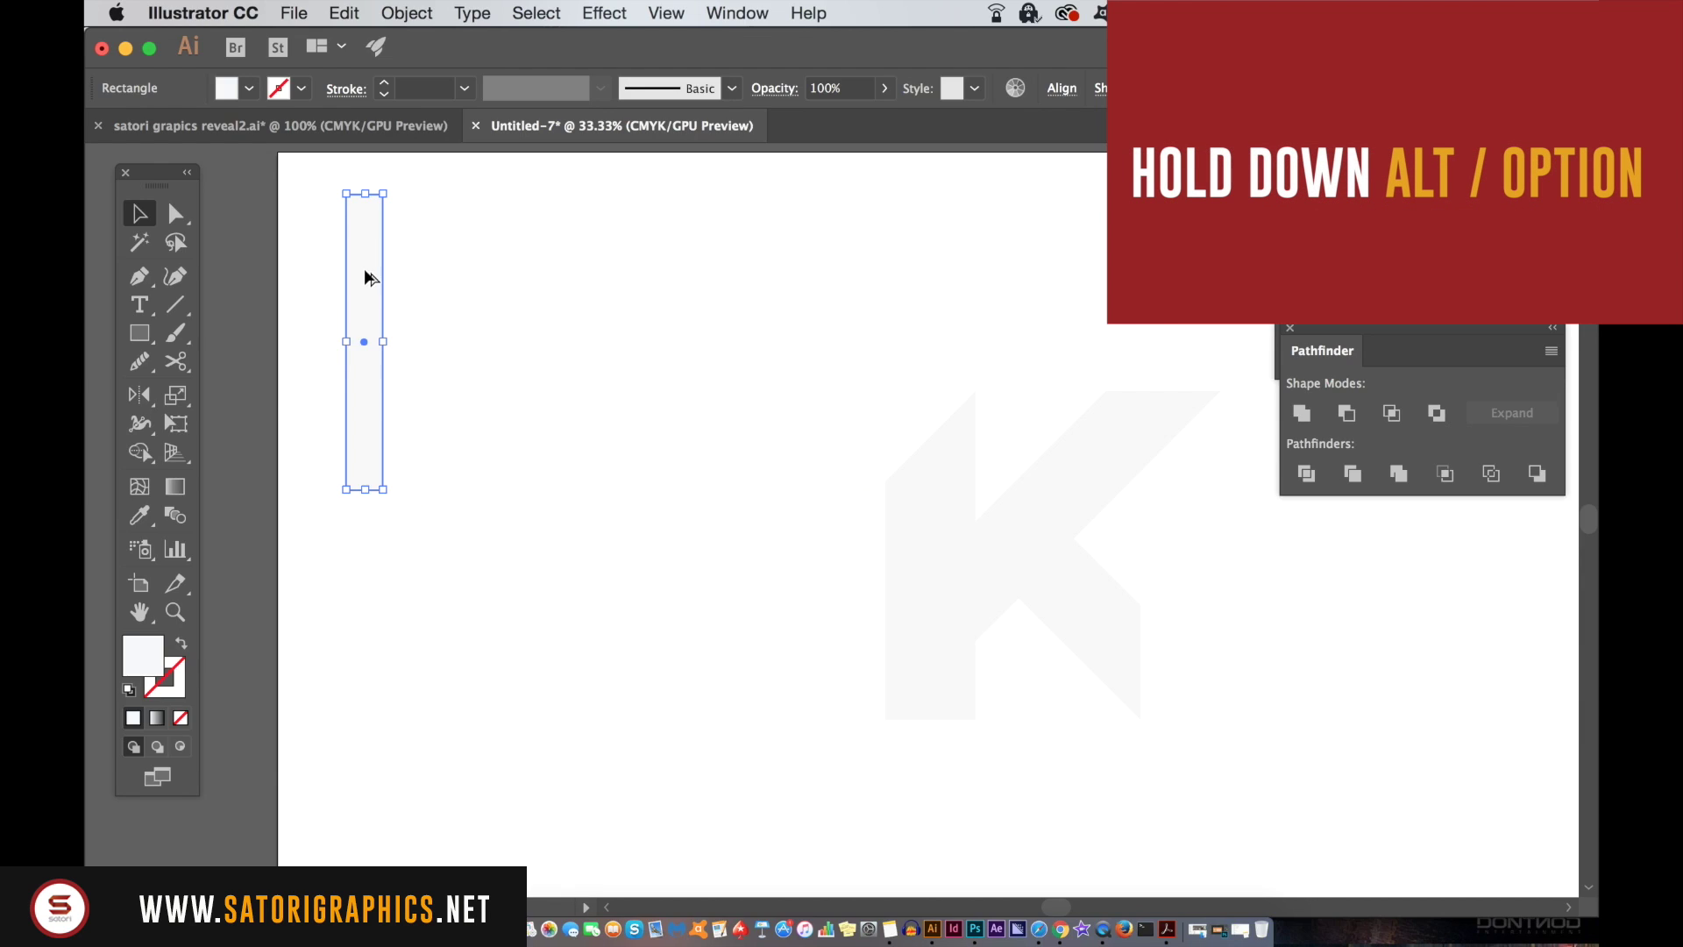
left_click_drag(365, 268, 504, 390)
left_click_drag(507, 386, 724, 338)
Merge all fourteen bars into one jagged shape with Pathfinder Unite.
left_click(820, 299)
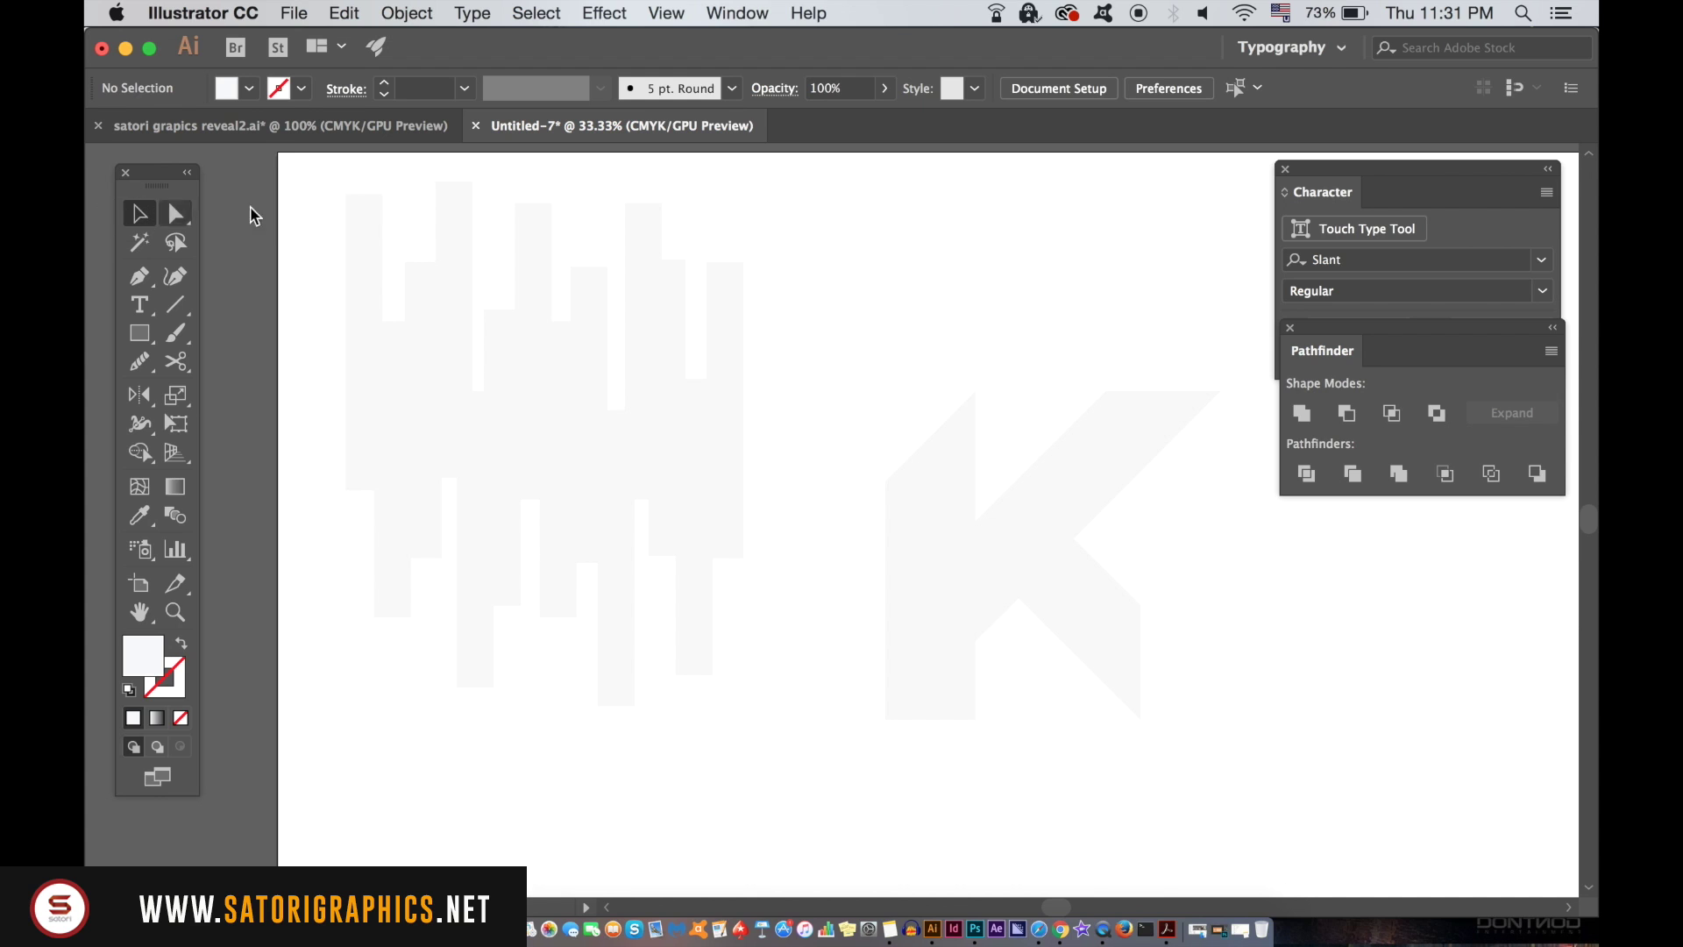
left_click_drag(755, 568, 759, 565)
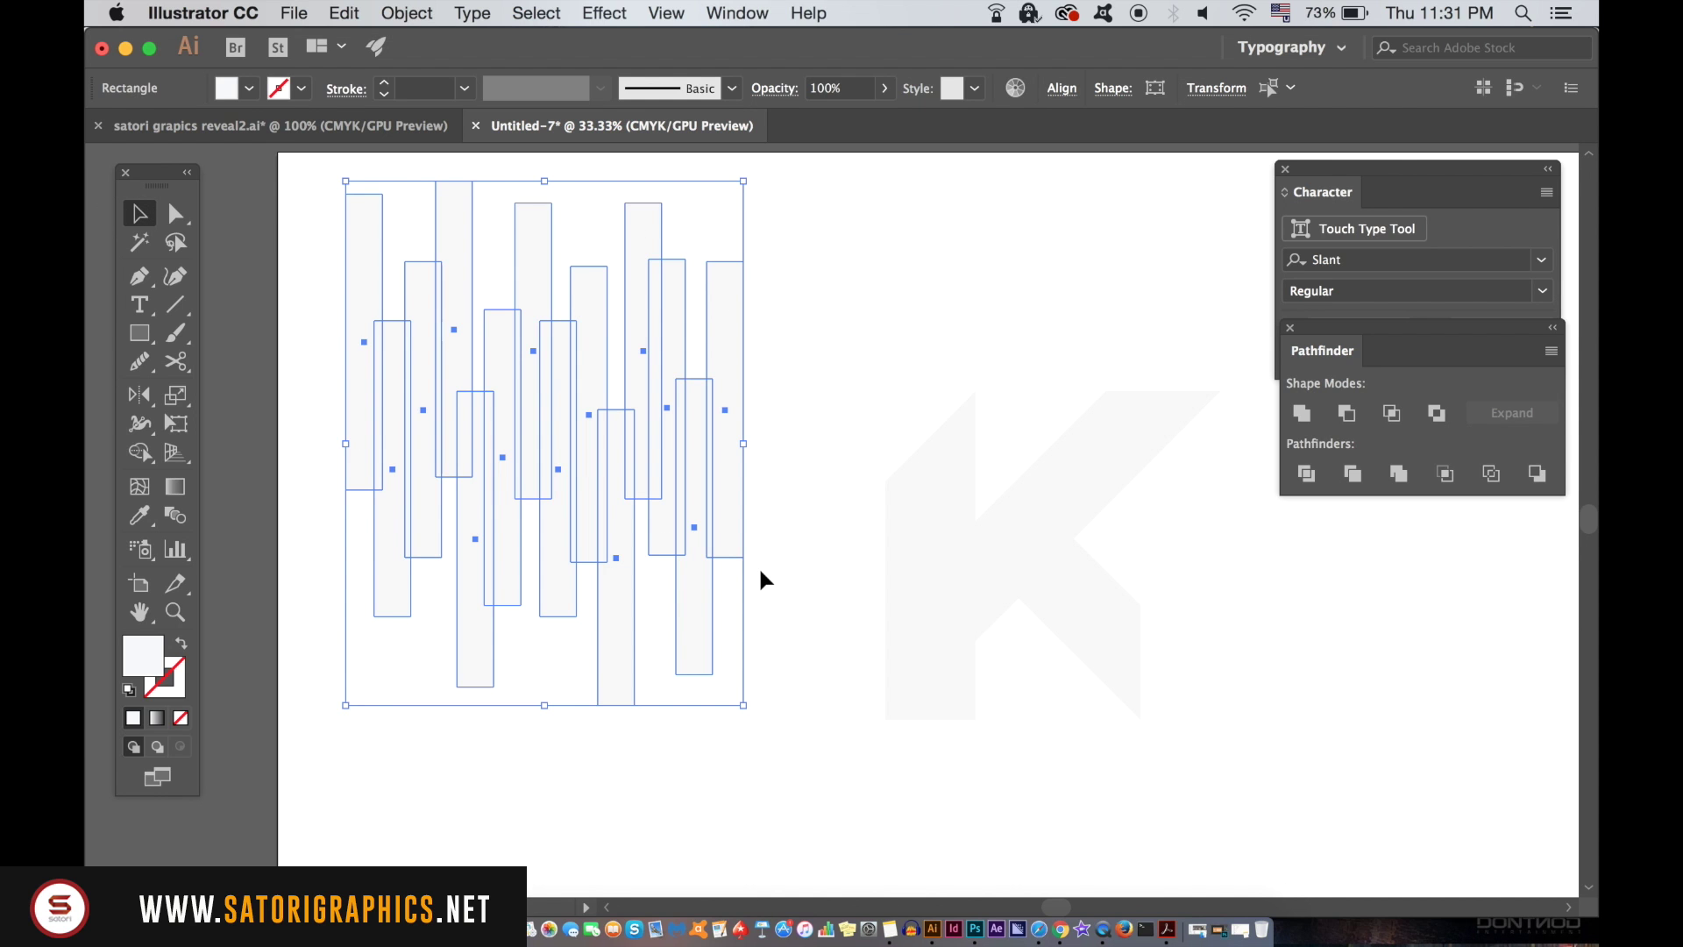
left_click(1298, 417)
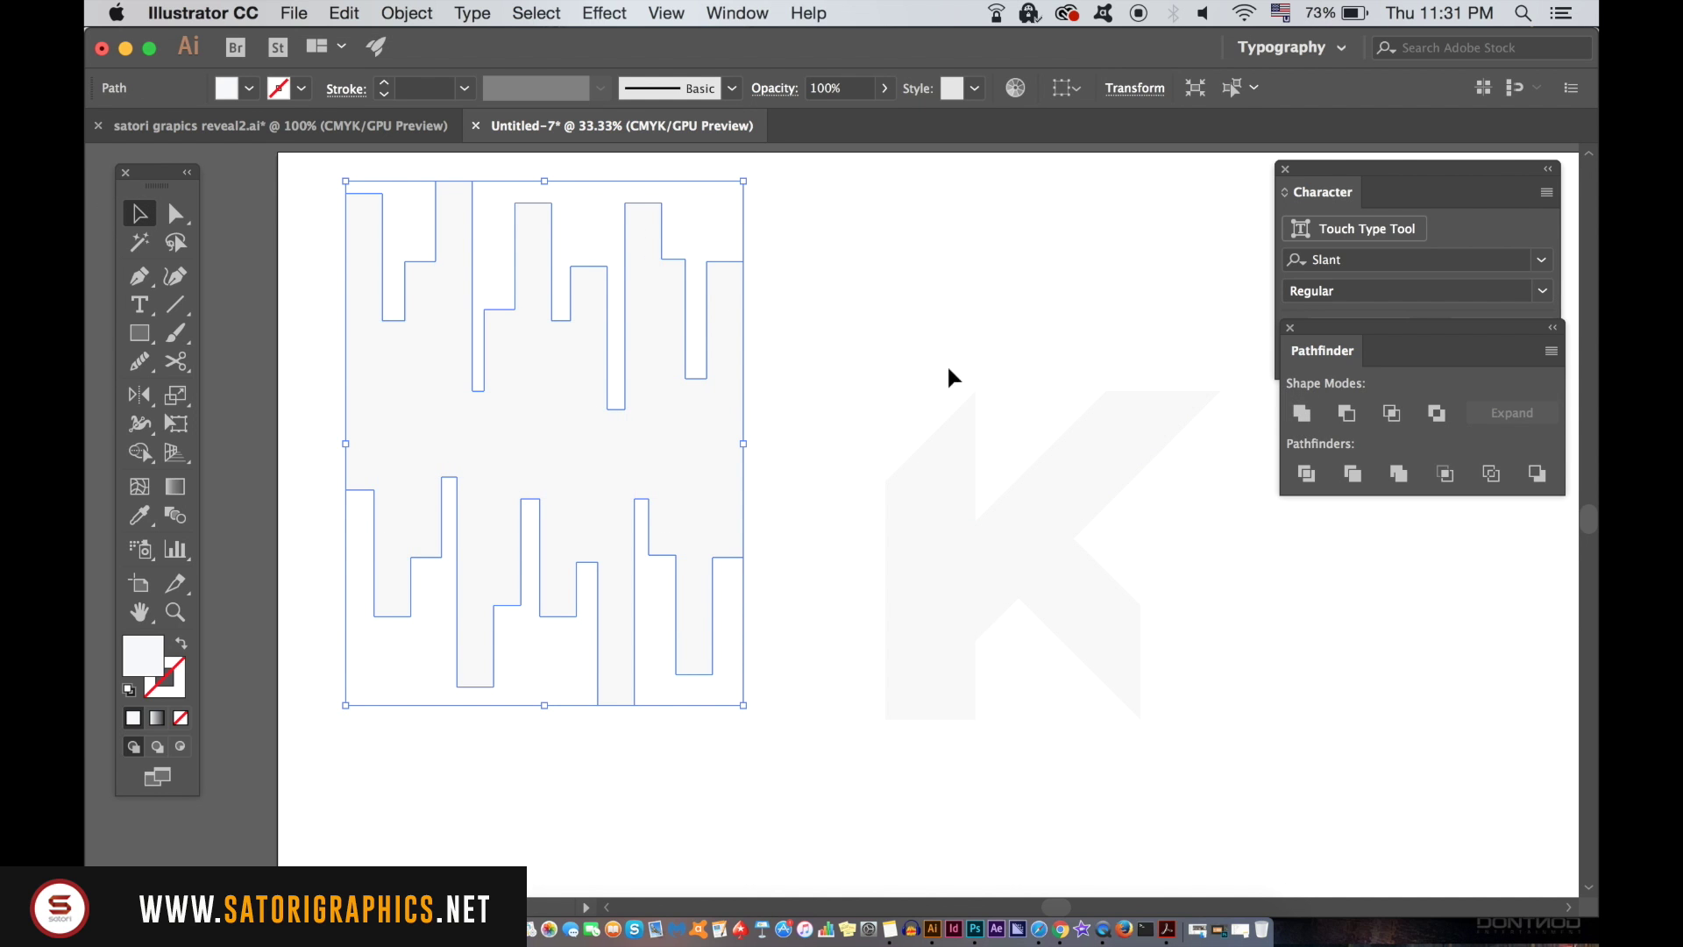
left_click_drag(795, 355, 919, 427)
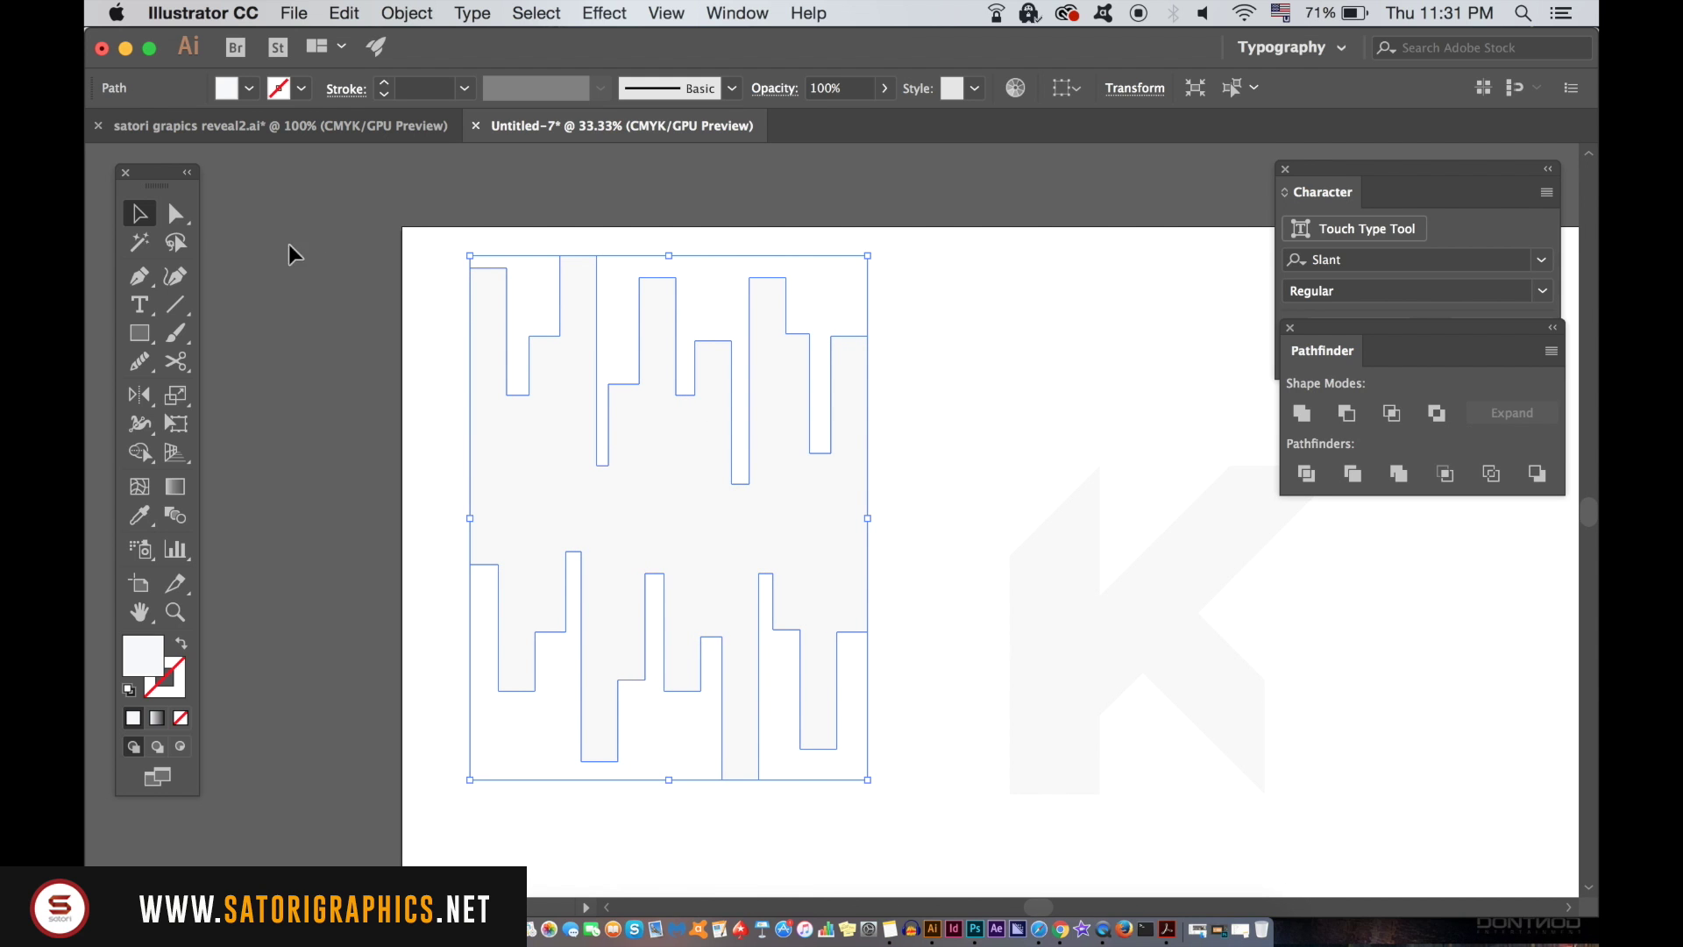
Round every corner of the drip shape to 15 pt with the live-corner widget.
left_click(179, 213)
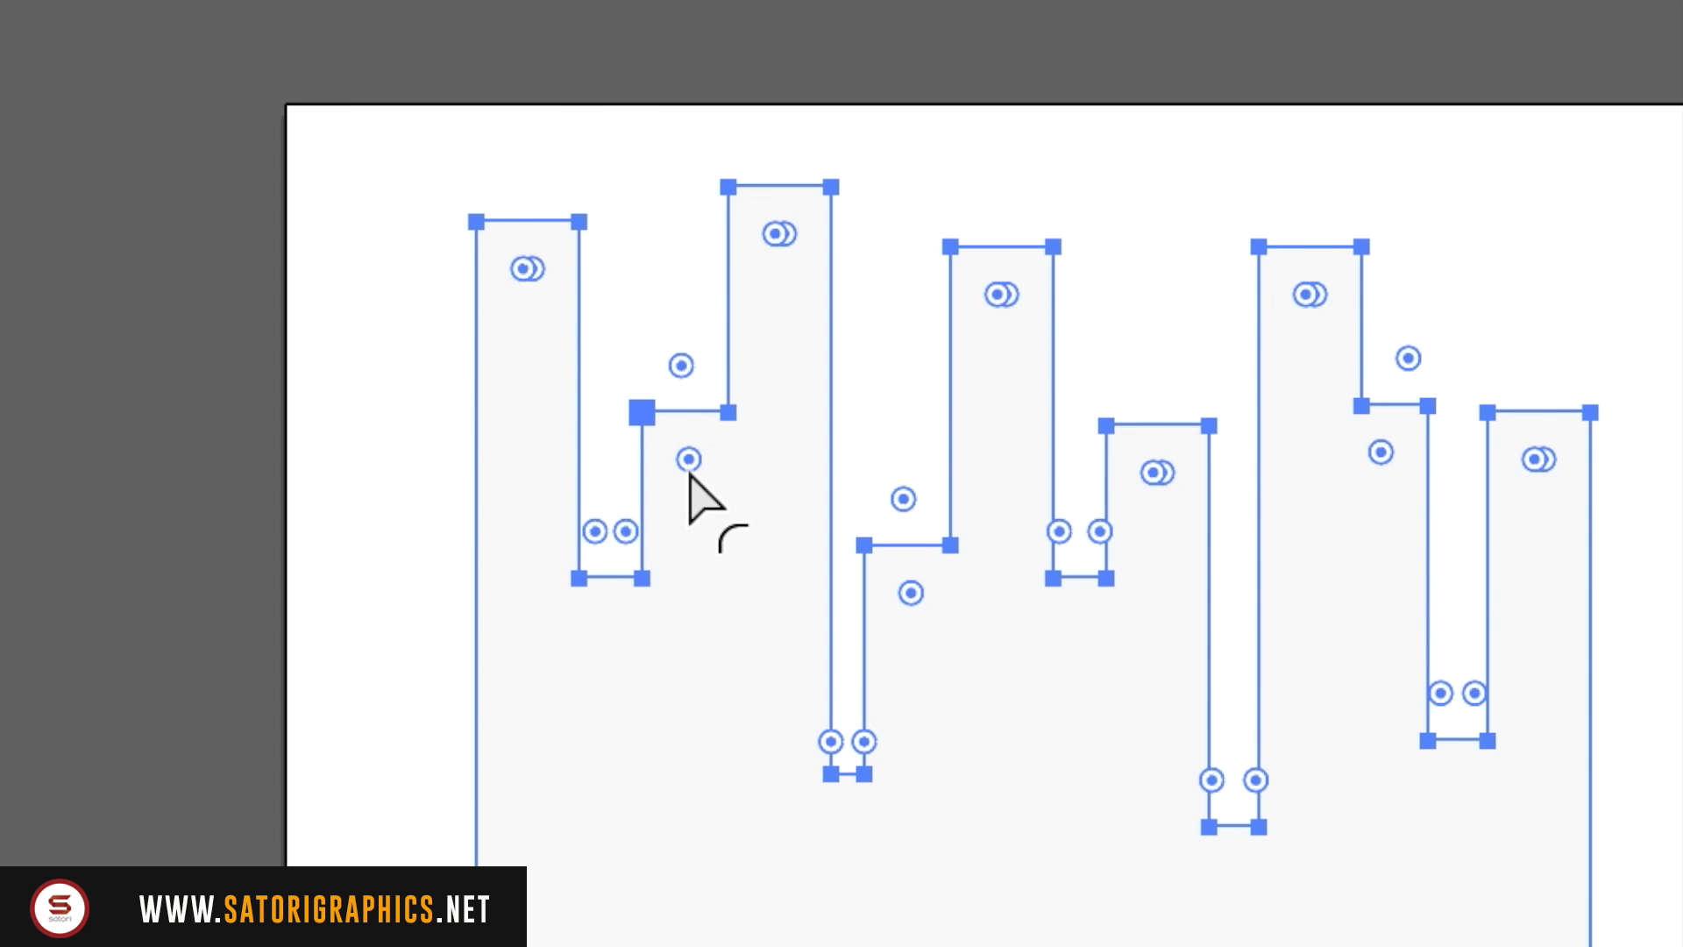
left_click_drag(543, 353, 549, 392)
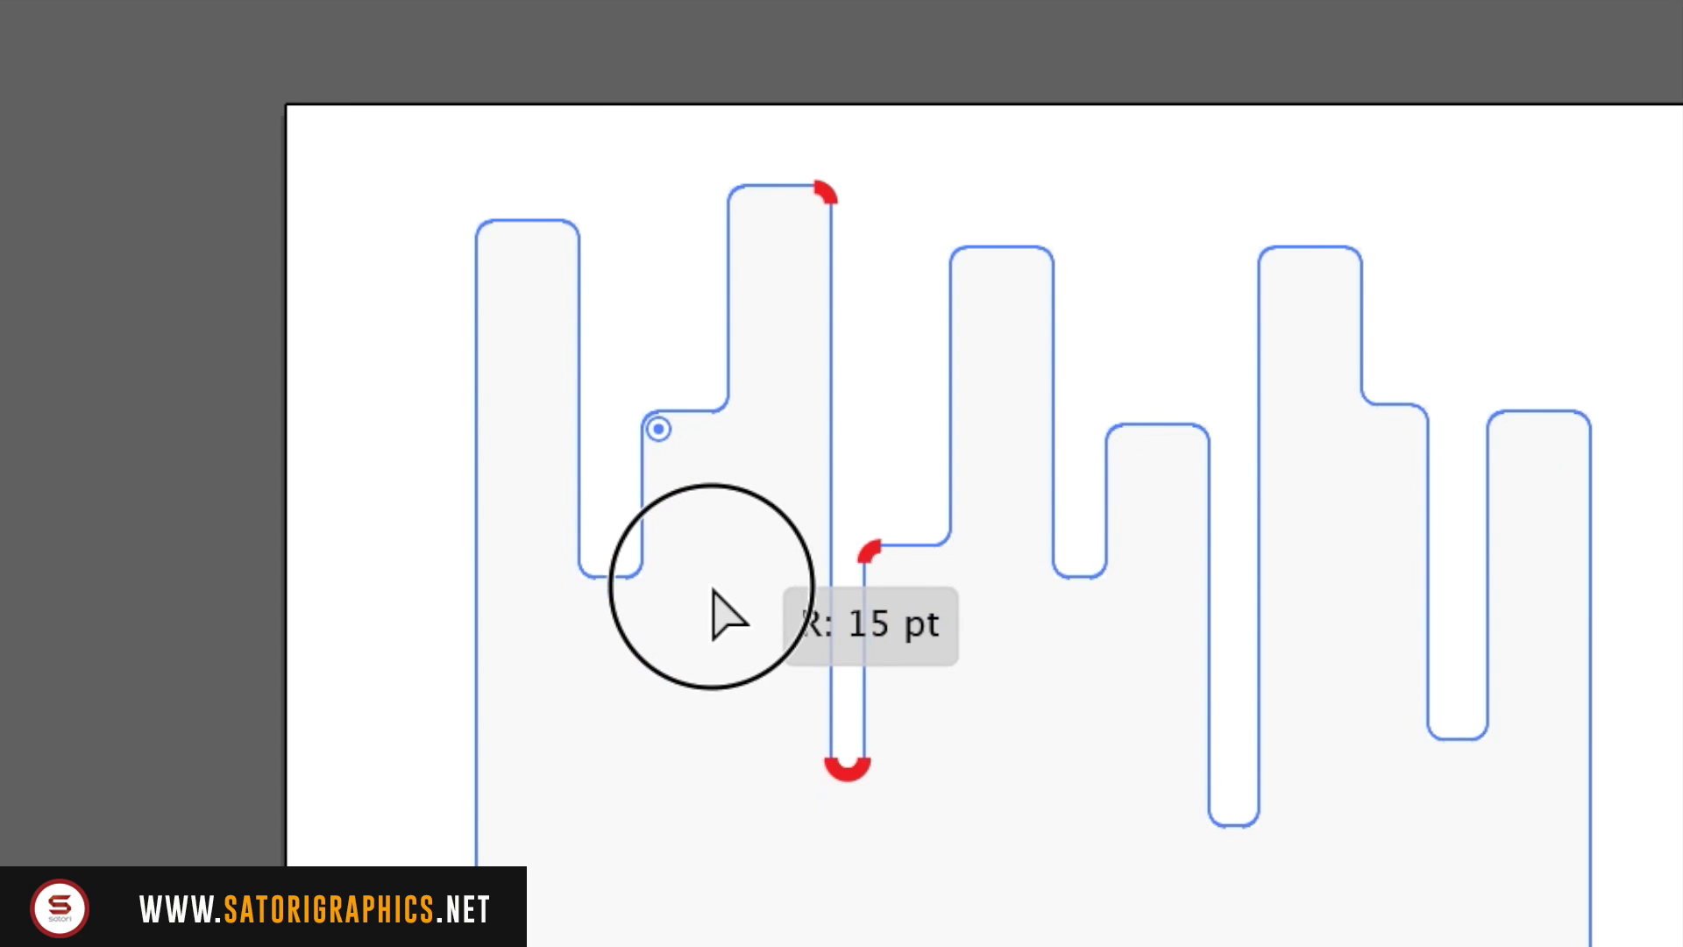
left_click_drag(713, 614, 725, 631)
left_click(945, 467)
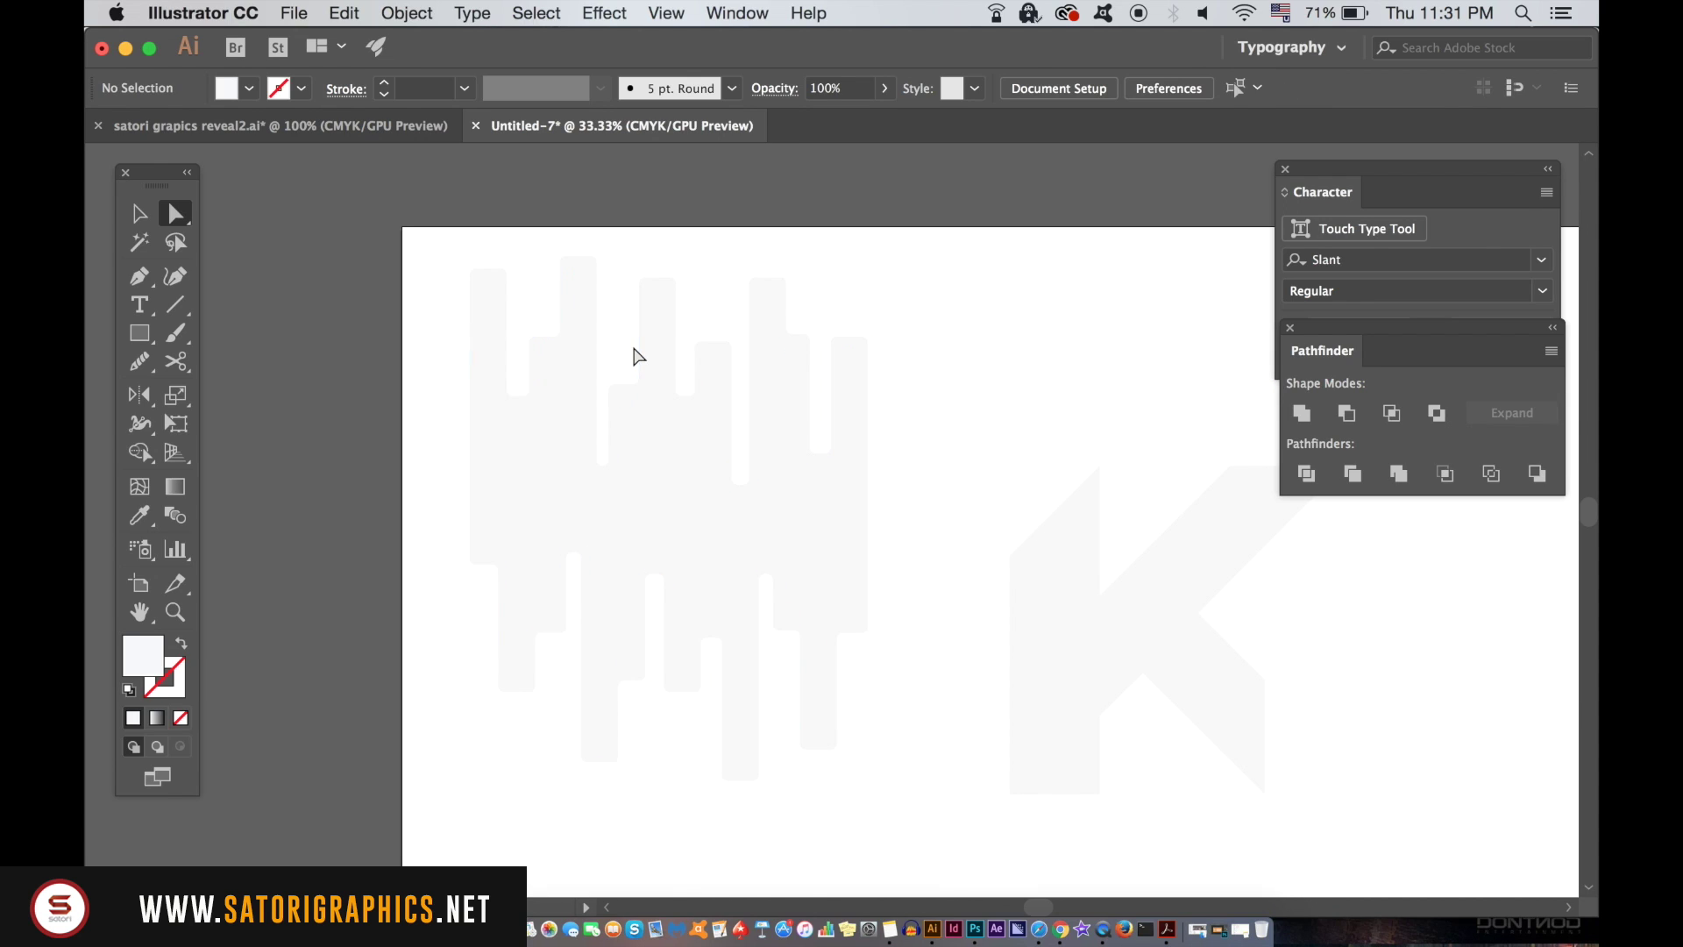
Reshape the leftmost drip's top into a smooth irregular dome.
key("super+equal")
key("super+equal")
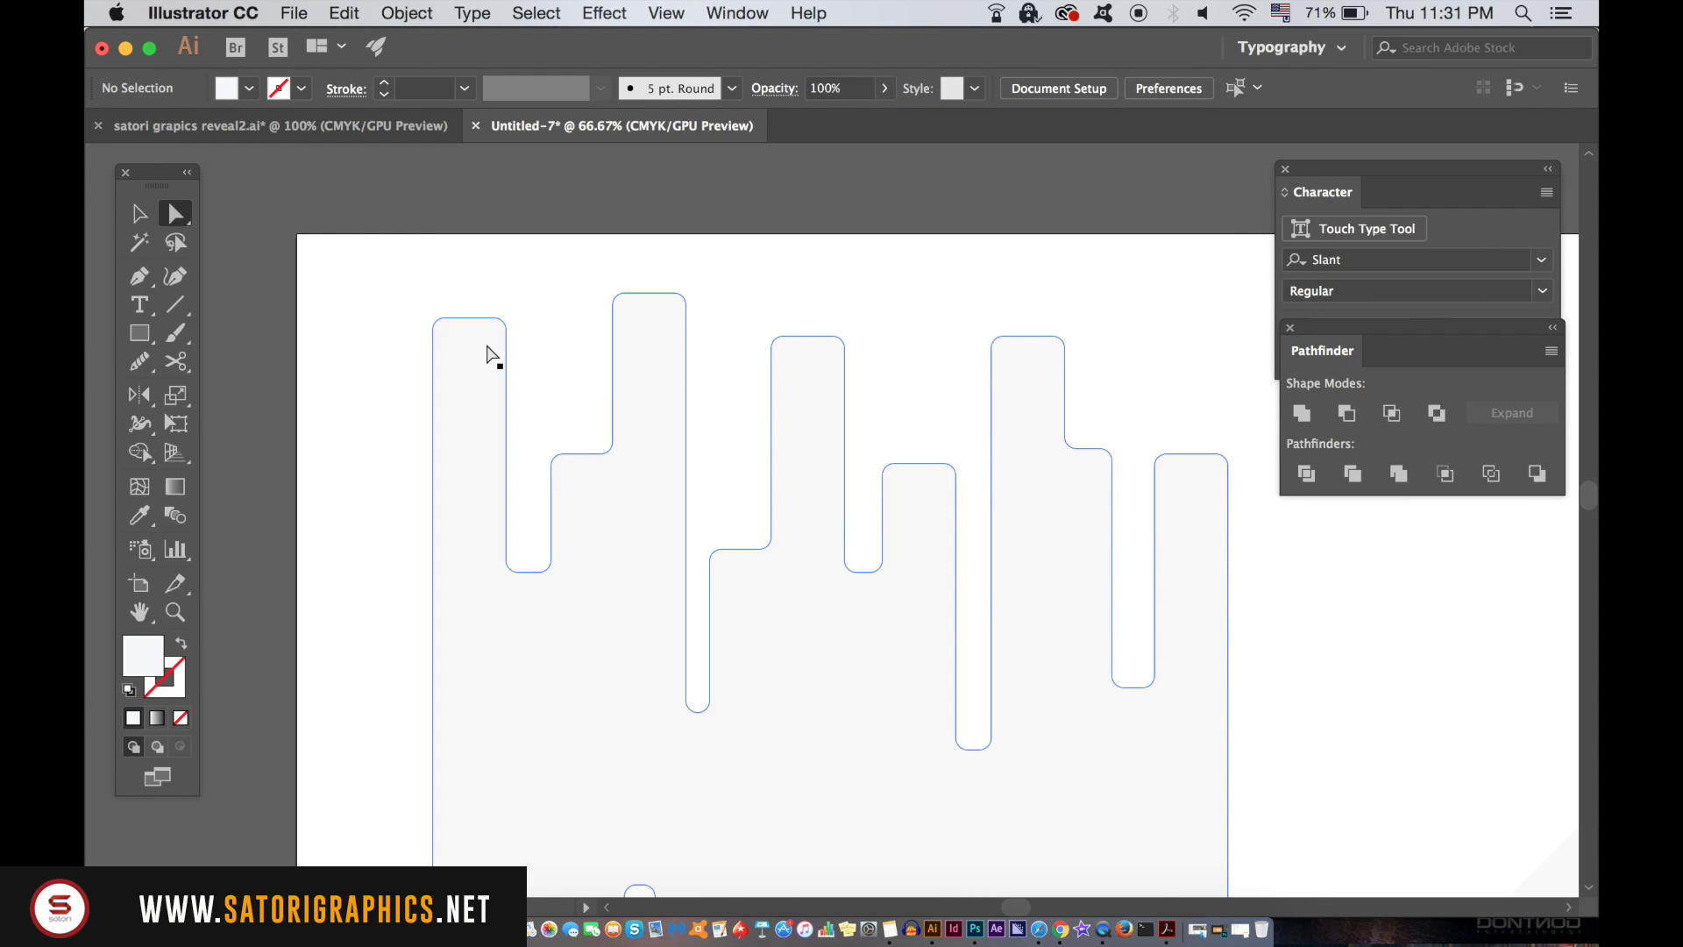
key("super+equal")
key("super+equal")
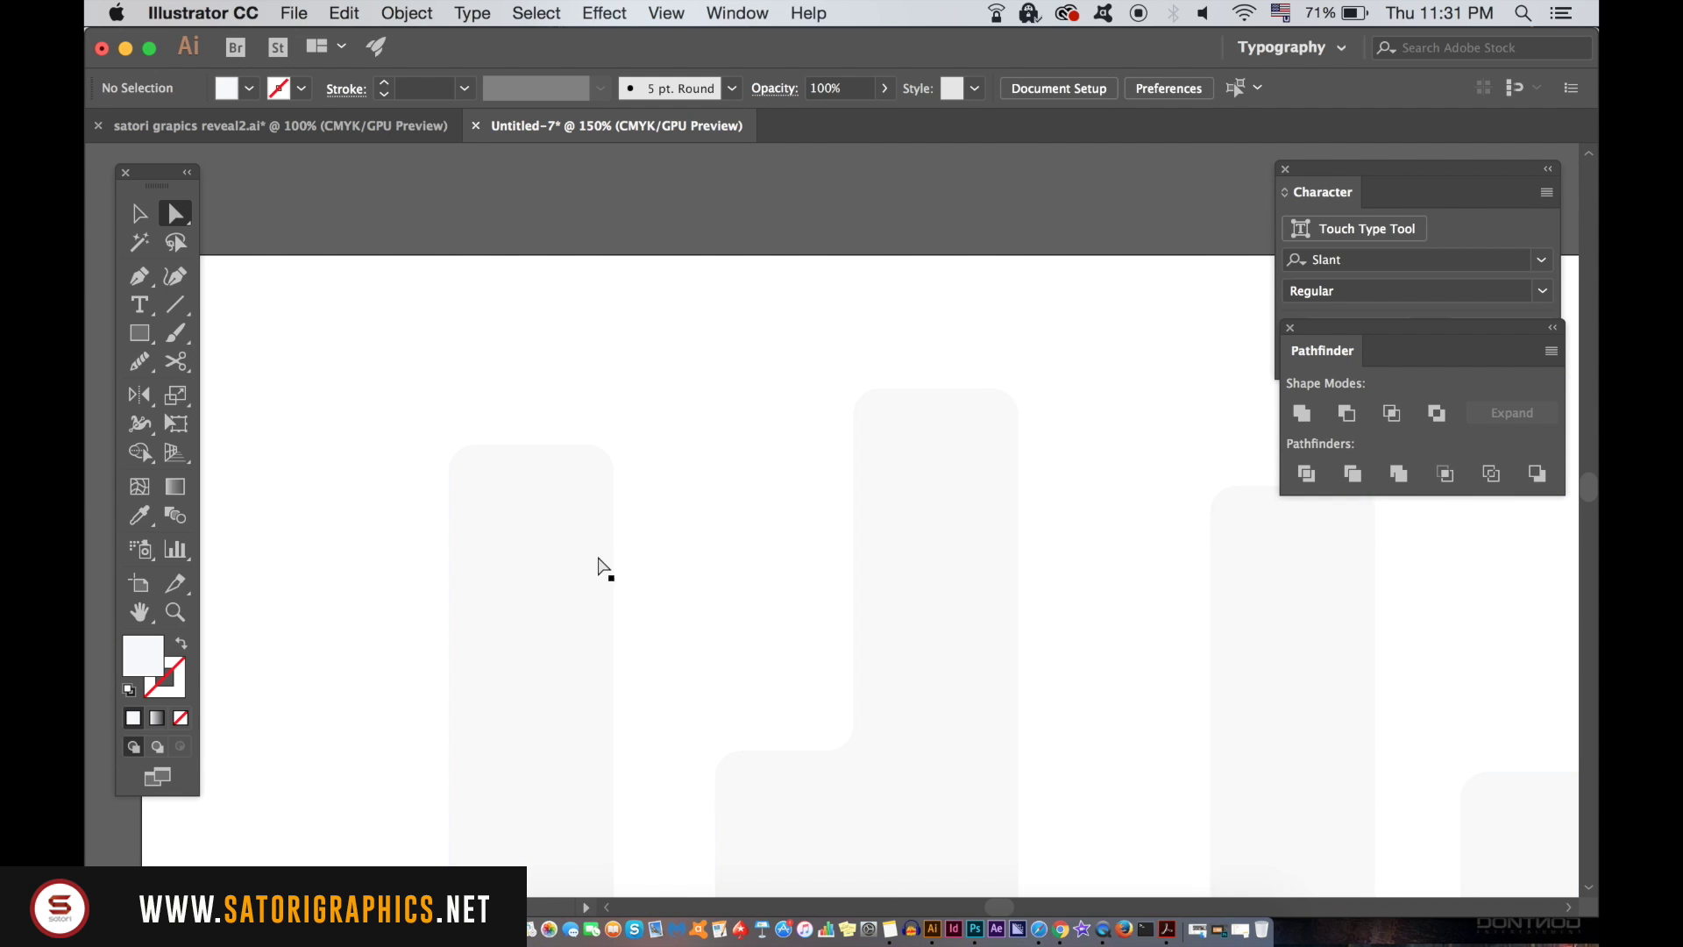
left_click(468, 488)
left_click_drag(475, 454, 601, 406)
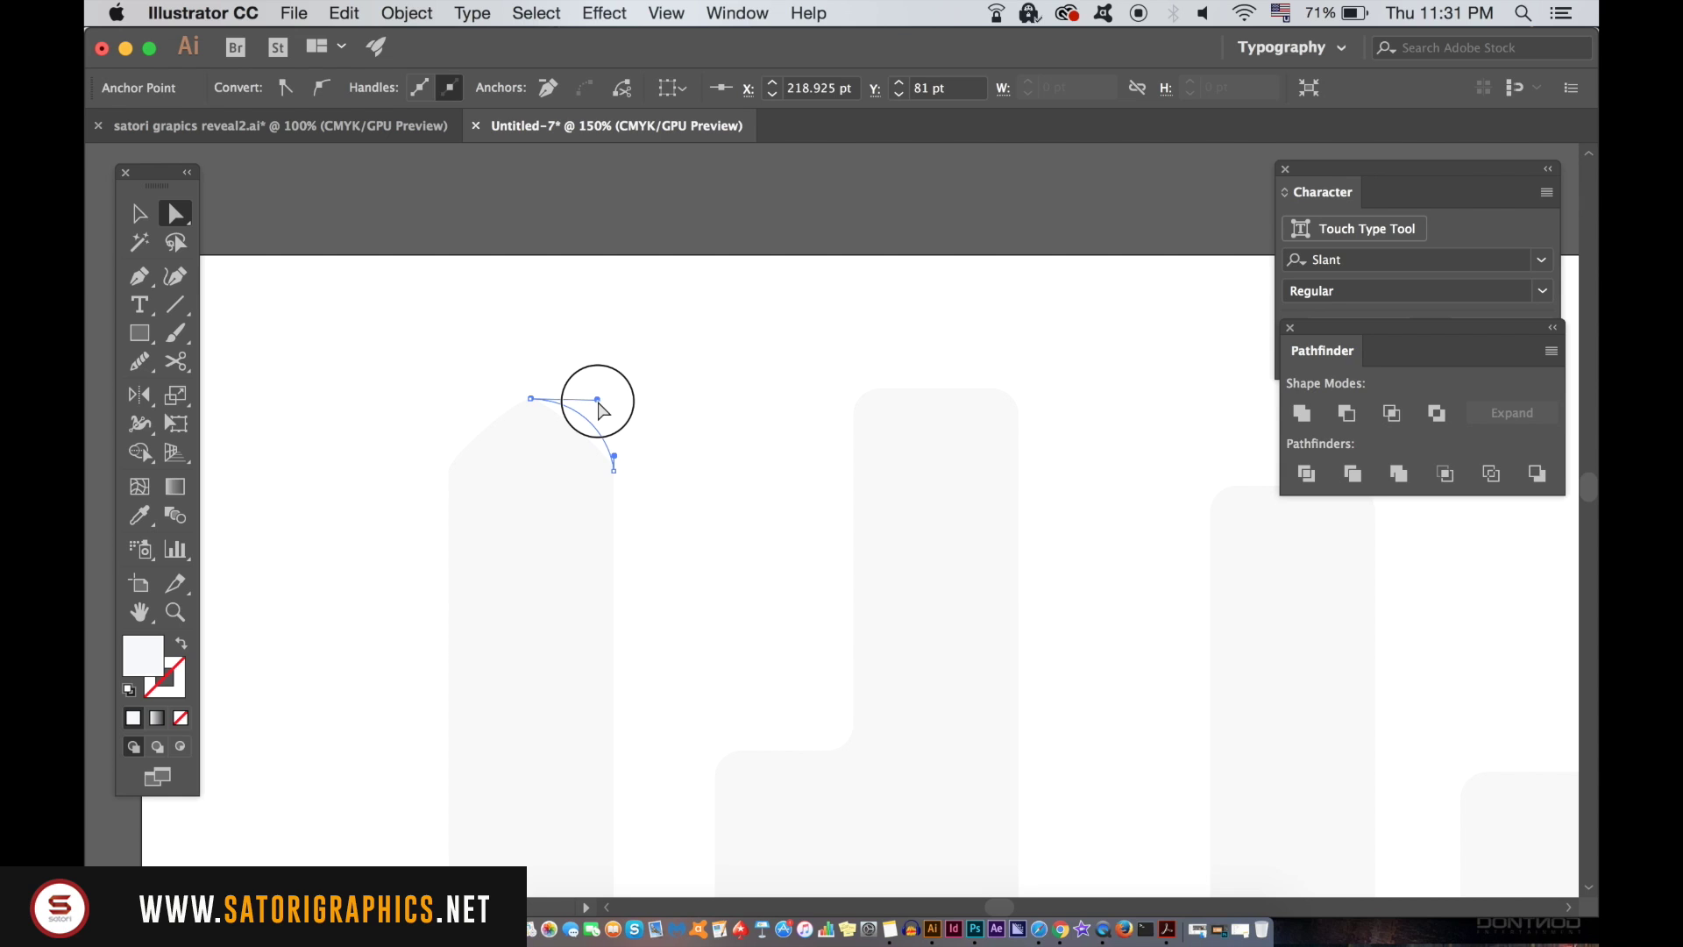
left_click_drag(602, 404, 602, 403)
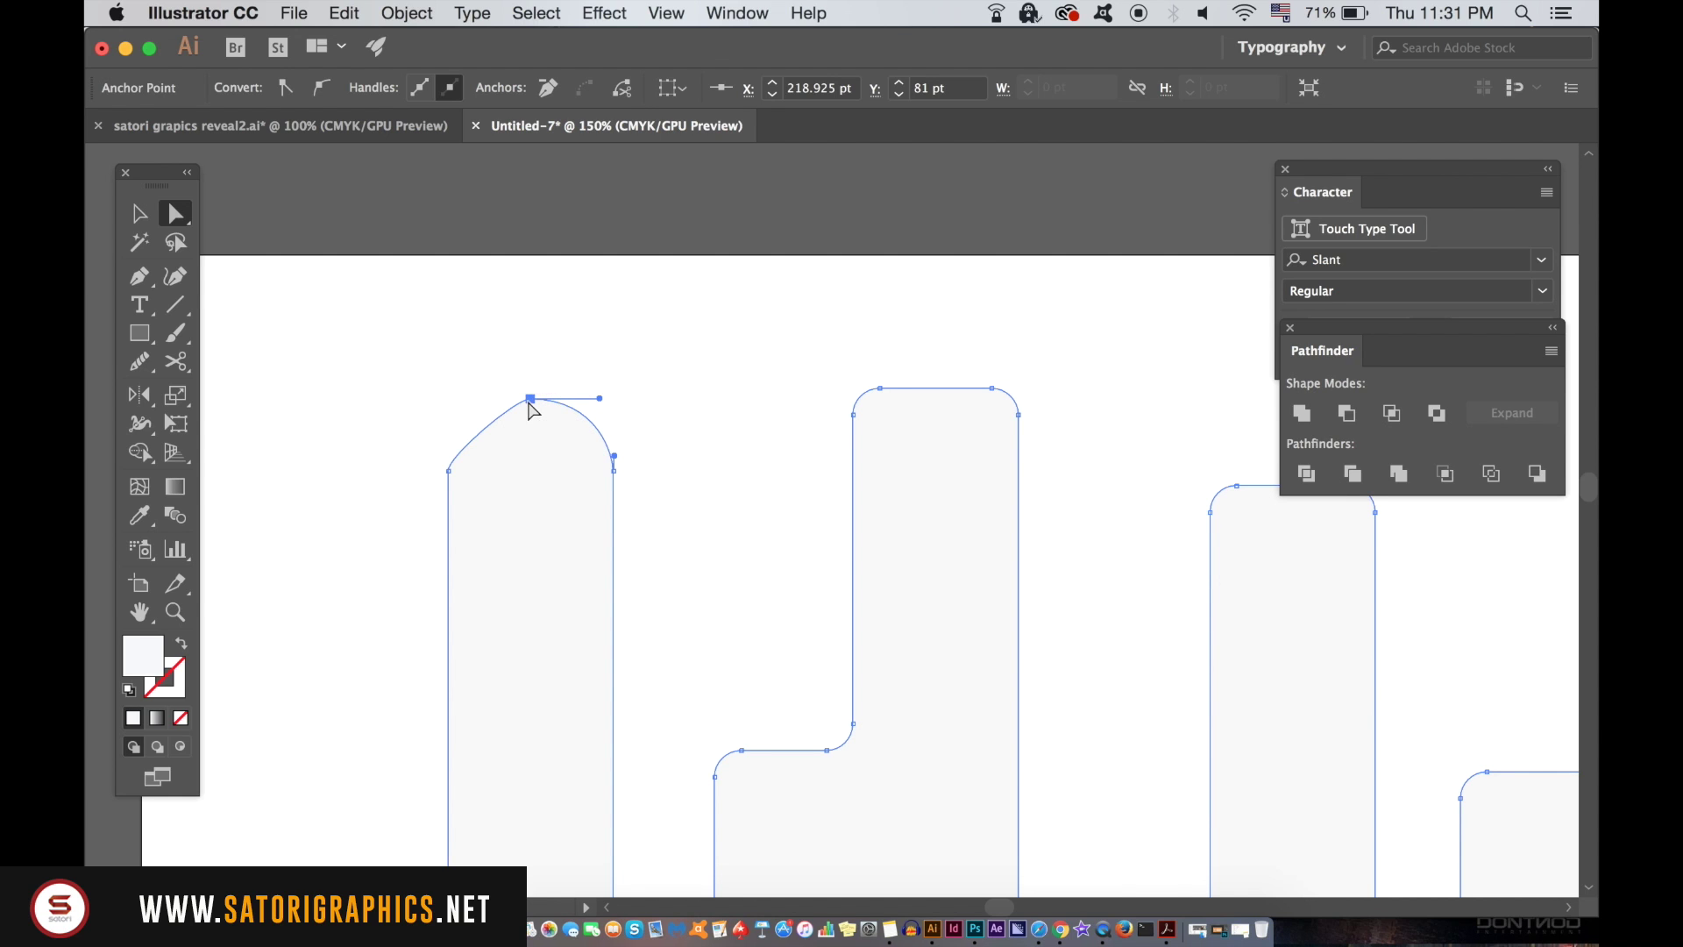
left_click(452, 463)
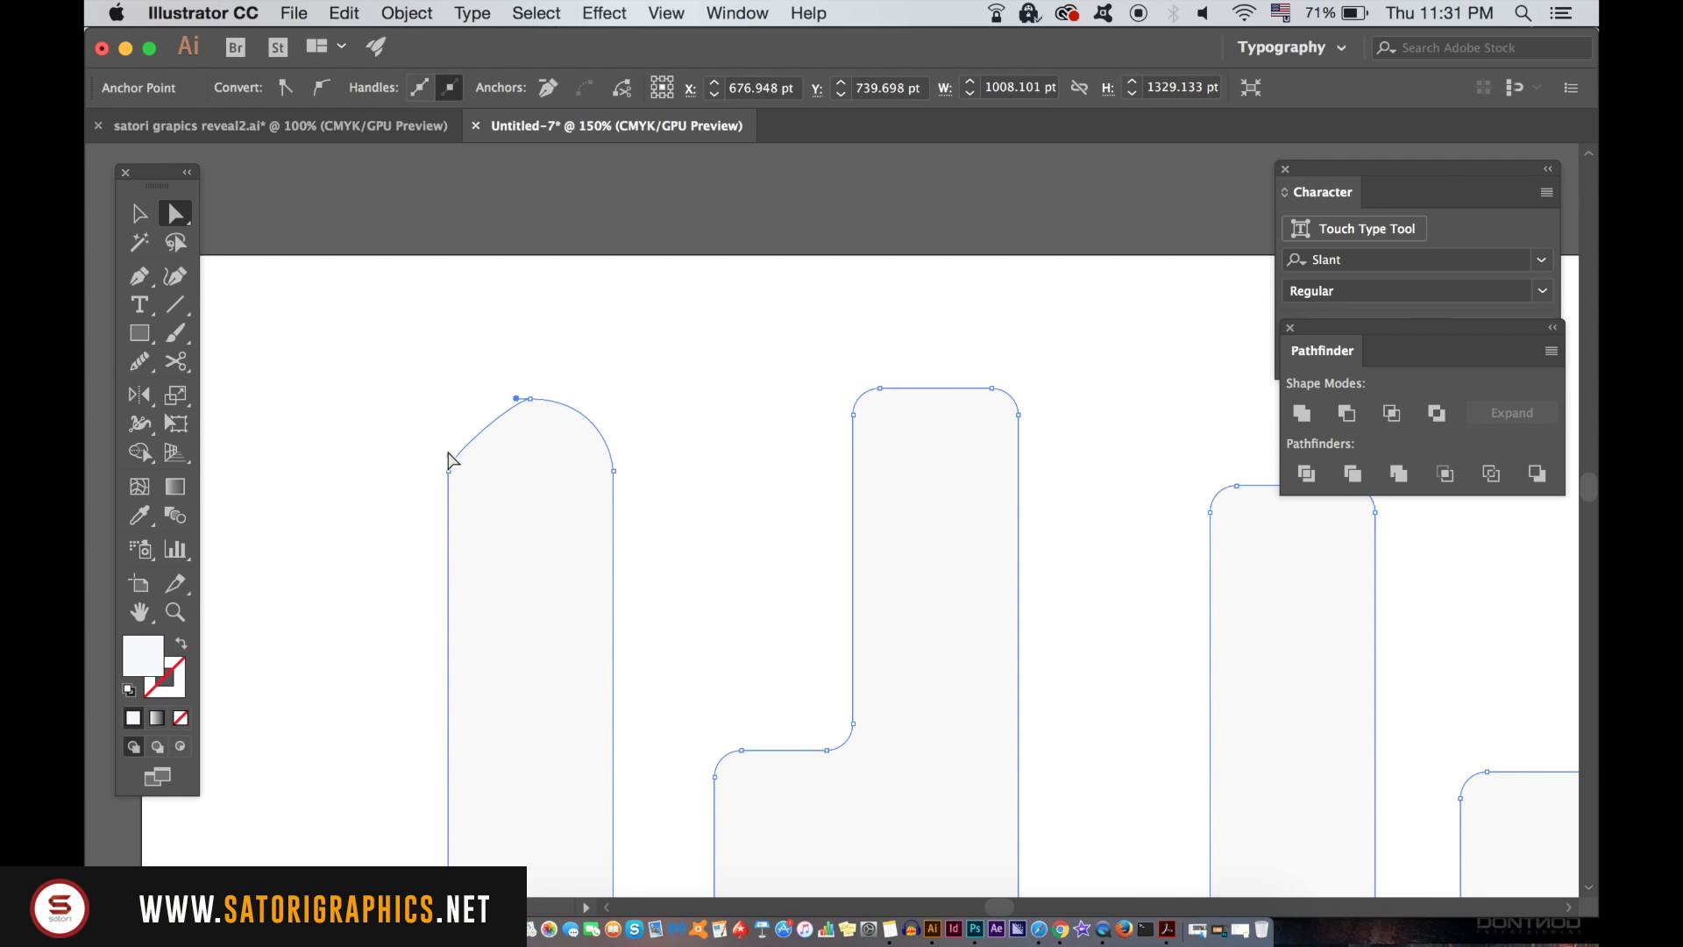
left_click(448, 458)
left_click(524, 407)
left_click_drag(517, 399, 460, 409)
left_click(716, 369)
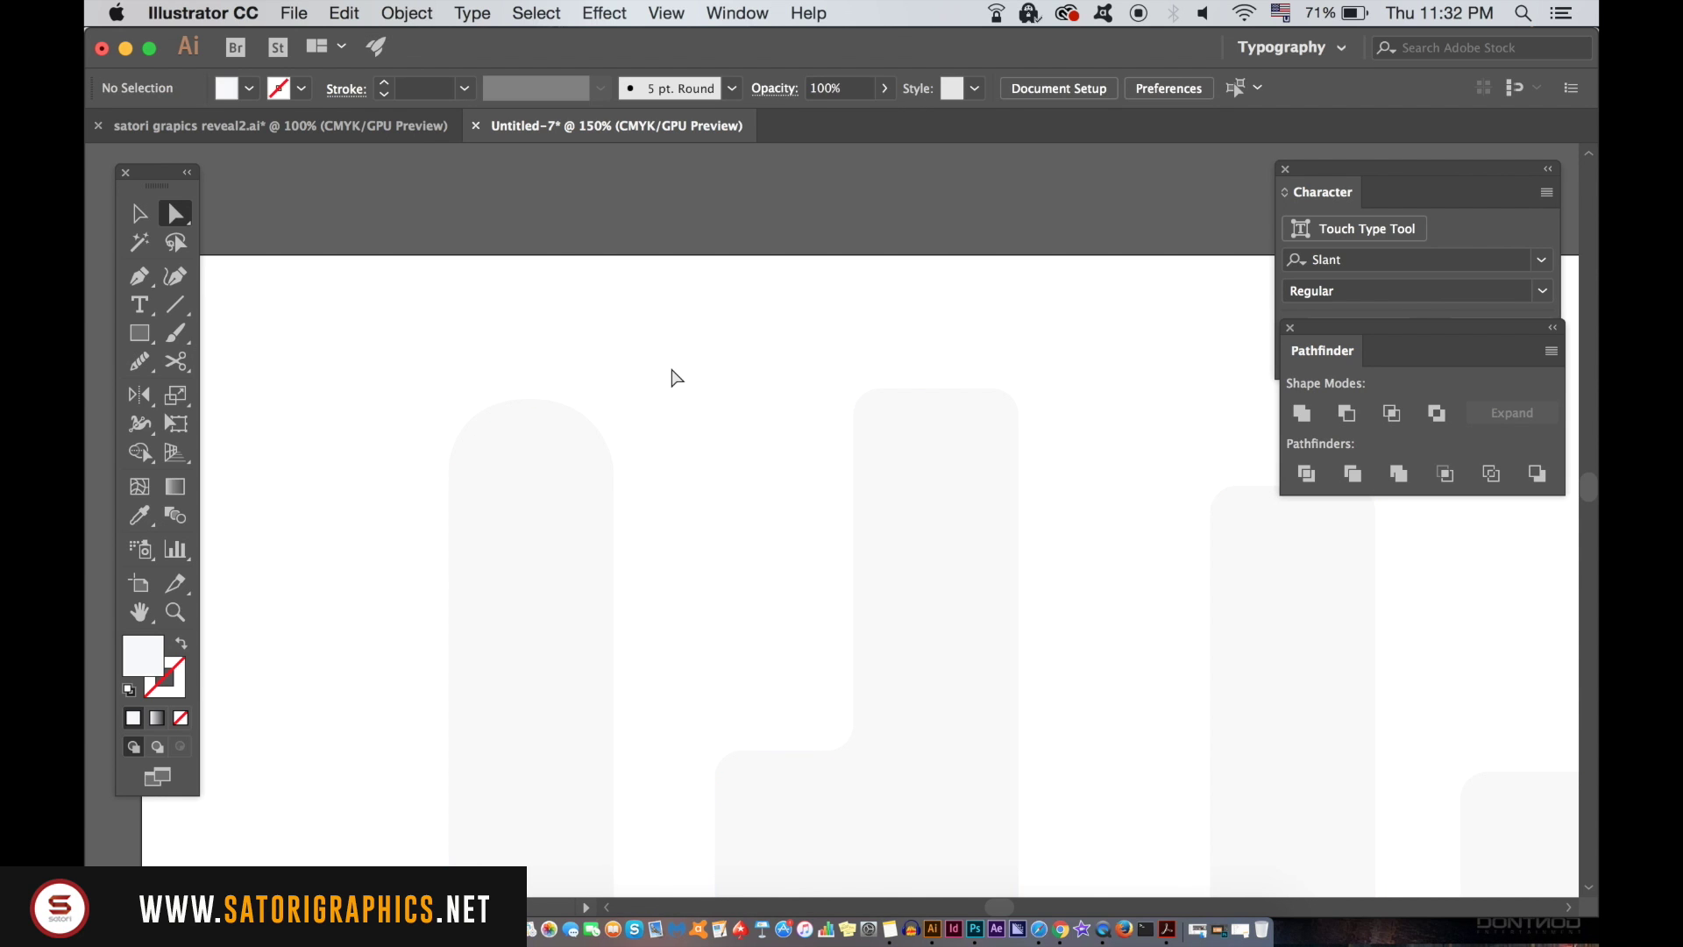
Fill the grey drip shape light blue (66CCFF).
key("super+minus")
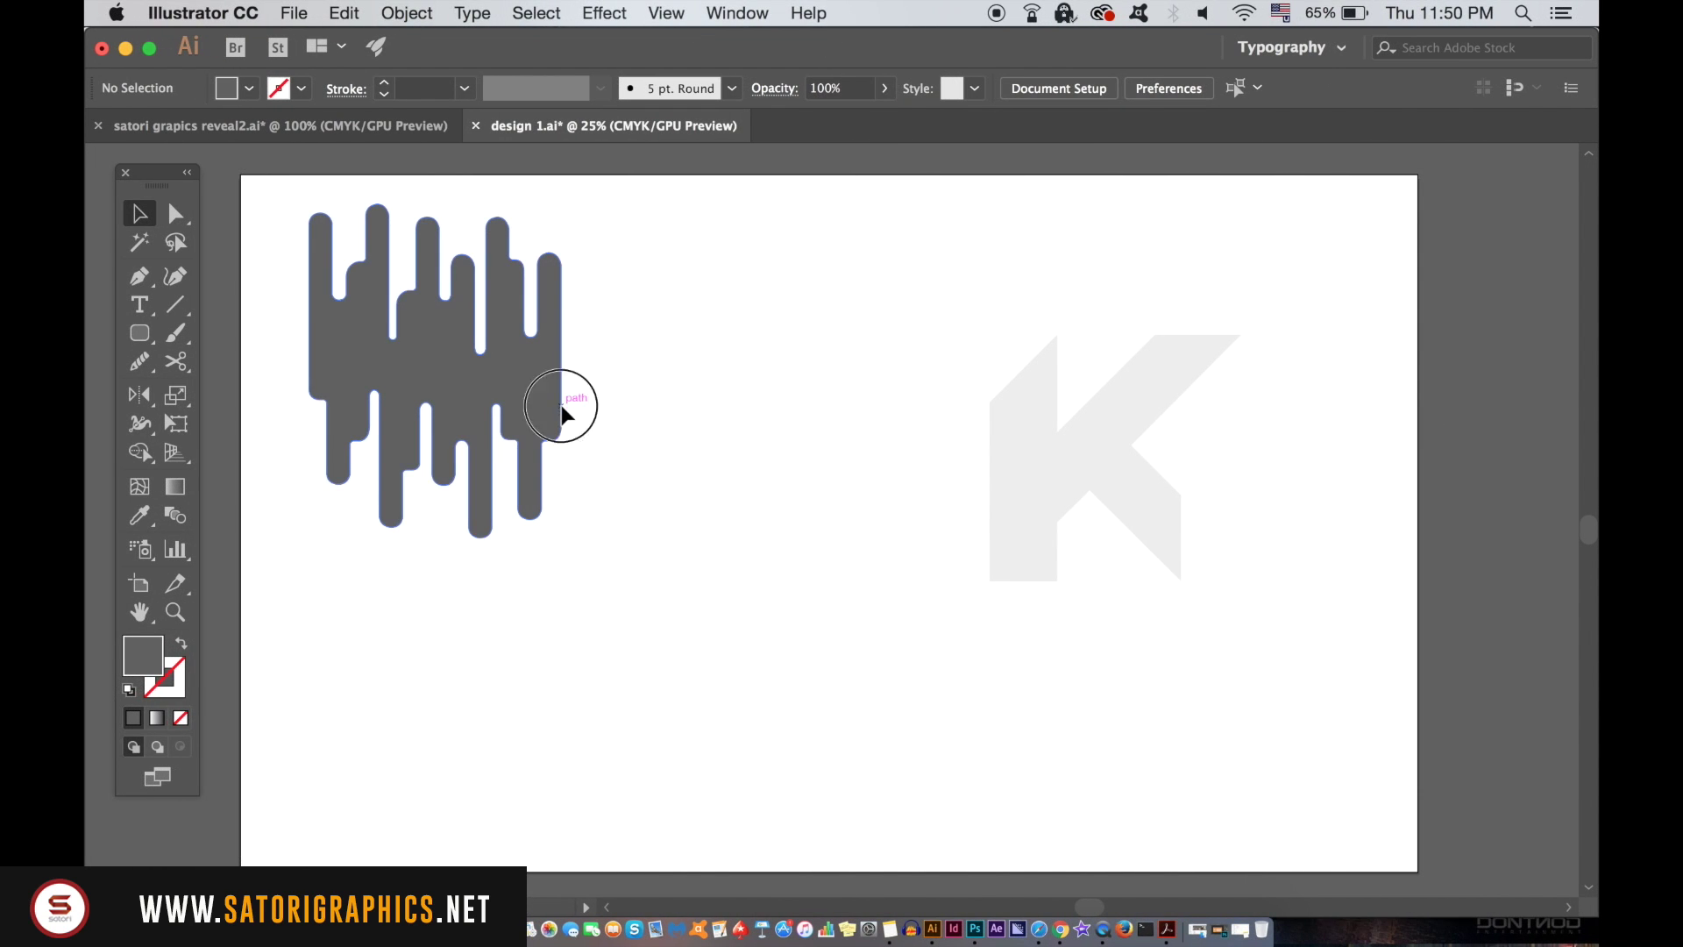
left_click(558, 405)
double_click(143, 655)
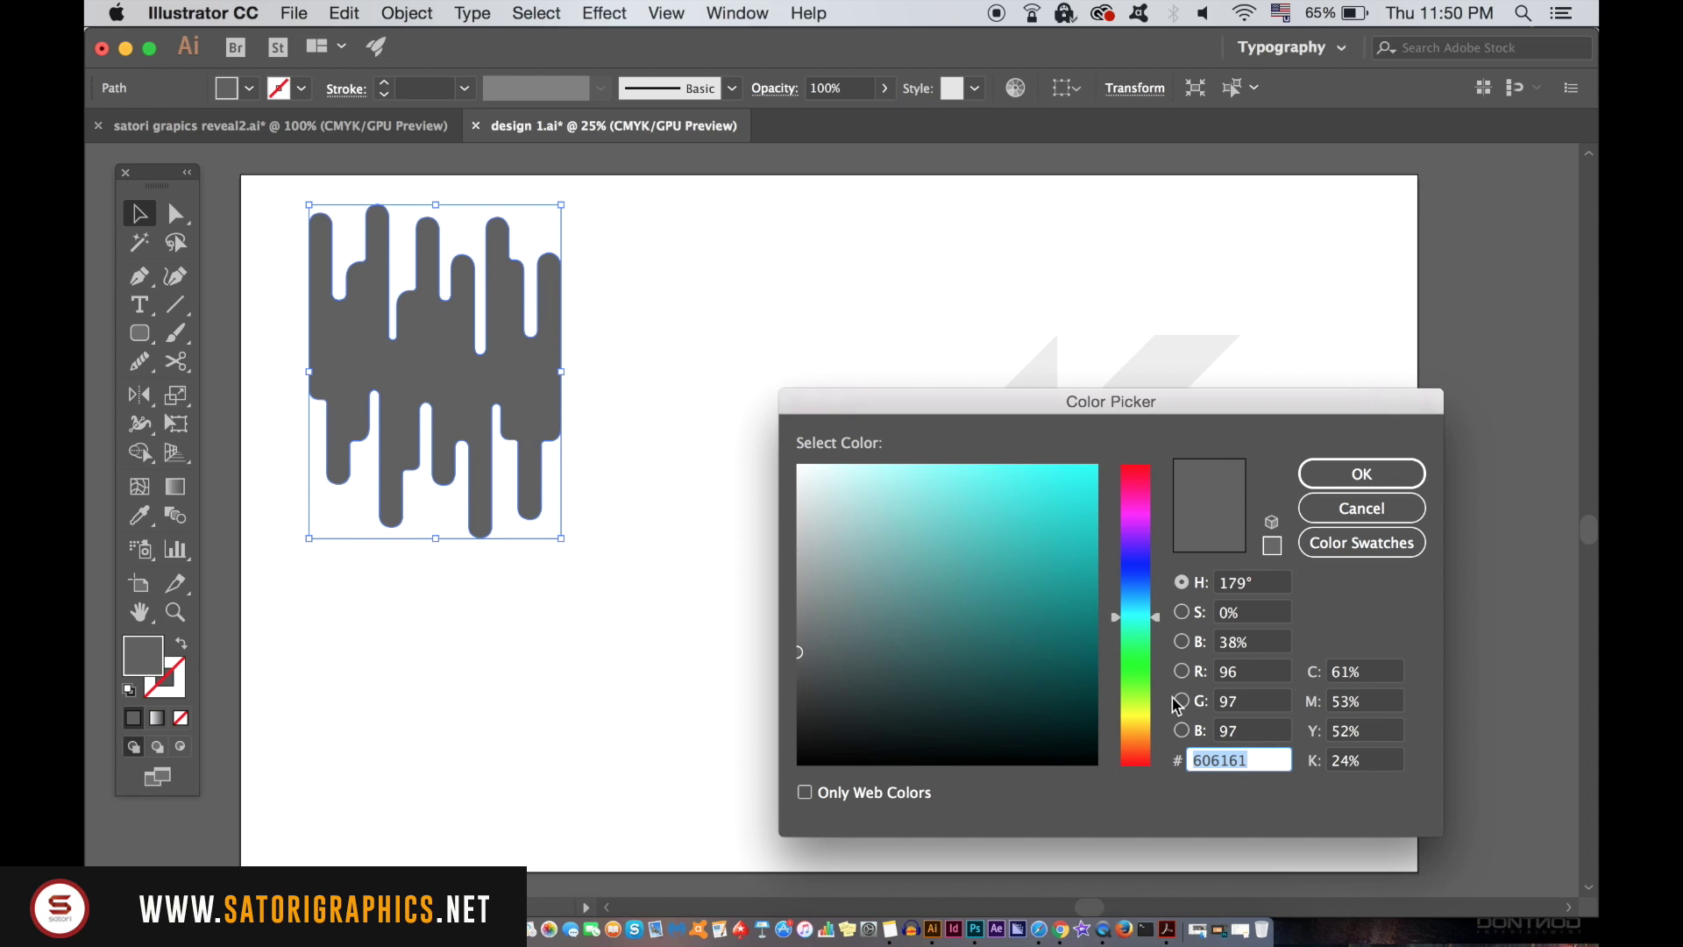
left_click_drag(1150, 607, 1146, 597)
mouse_move(1001, 519)
left_mouse_down()
mouse_move(966, 439)
mouse_move(979, 443)
left_mouse_up()
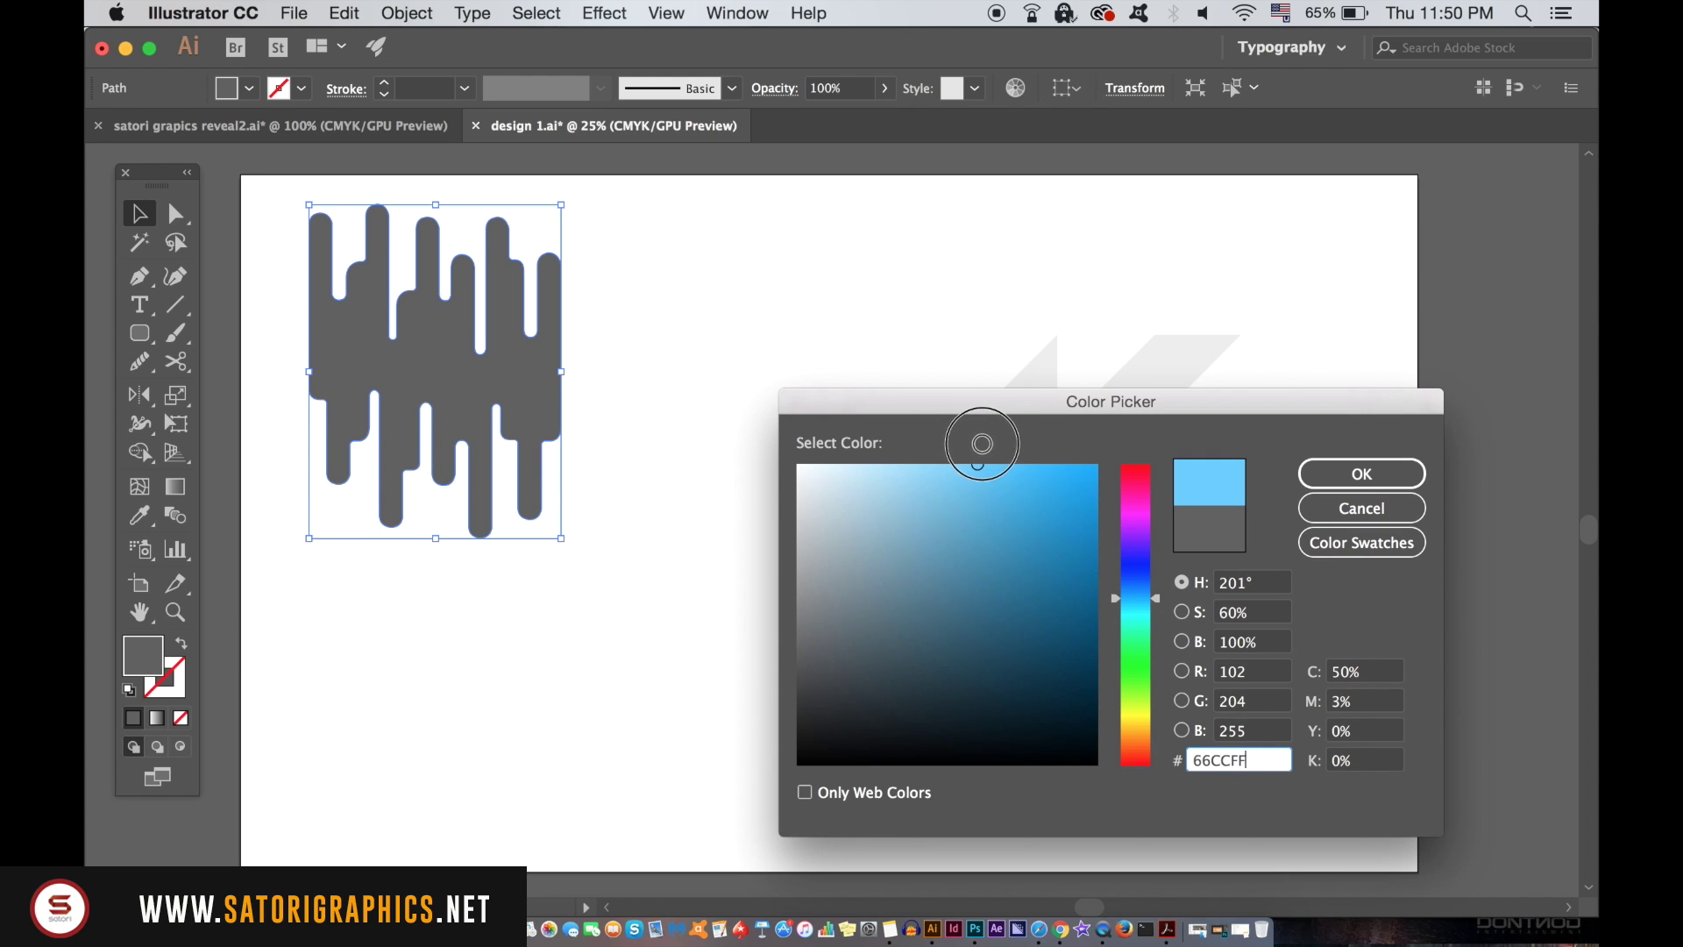
left_click(1361, 474)
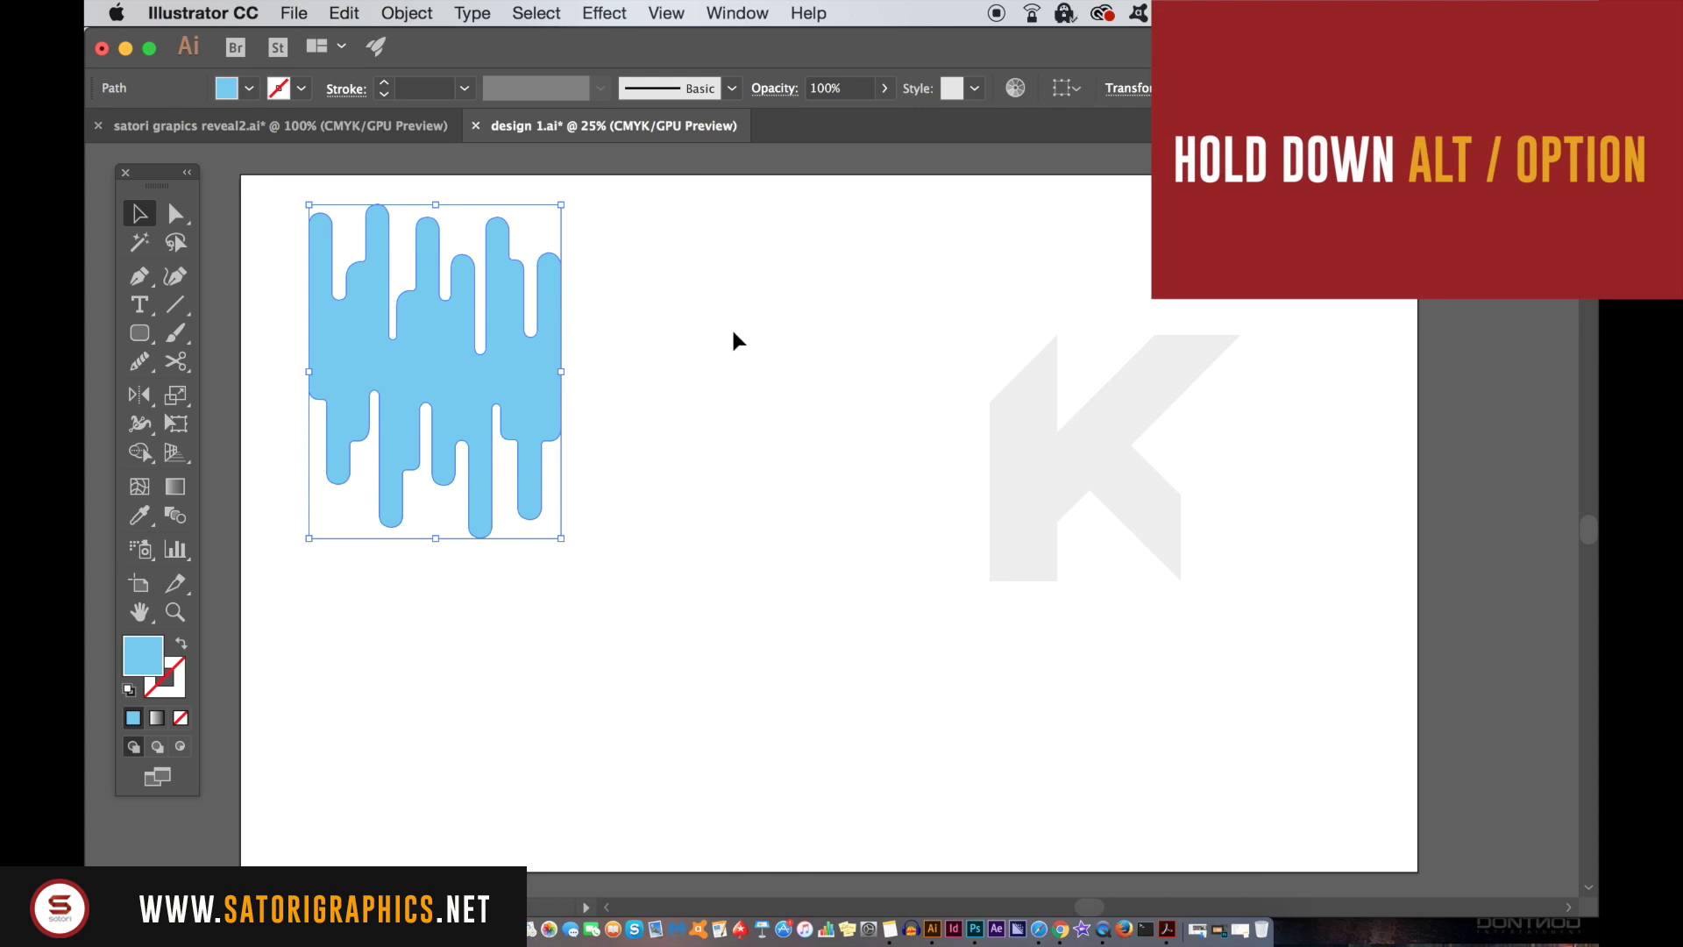
Duplicate the drip shape and recolour the original deeper blue 1F99C9.
left_click_drag(506, 351, 787, 645)
left_click(499, 361)
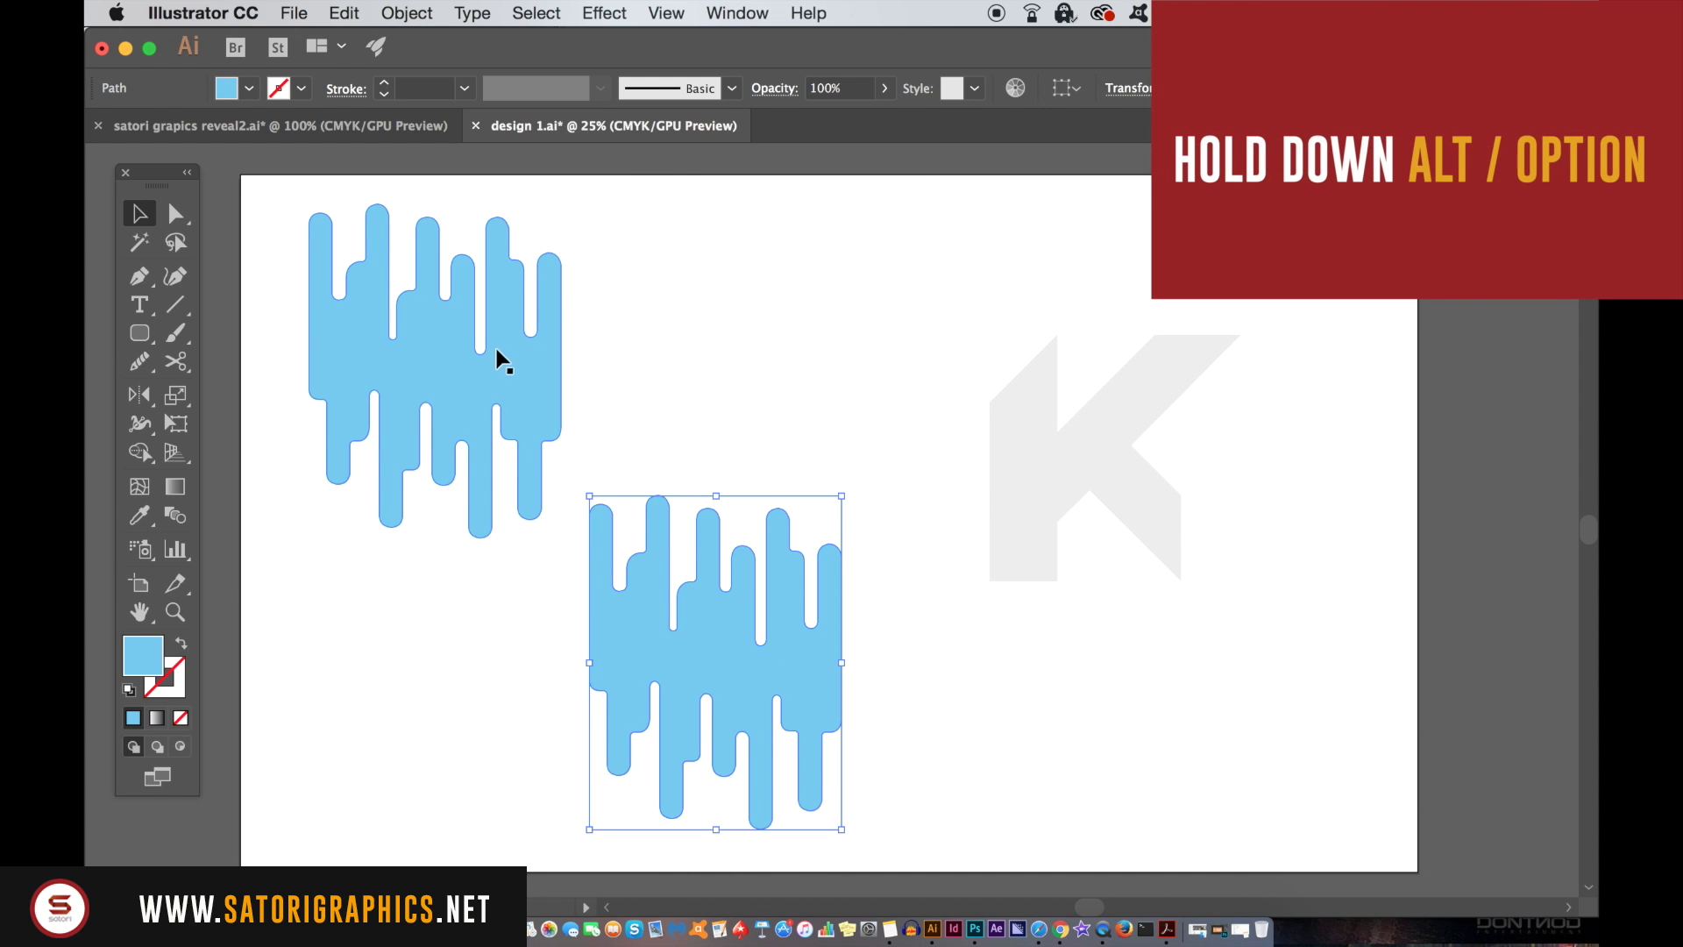
left_click(151, 660)
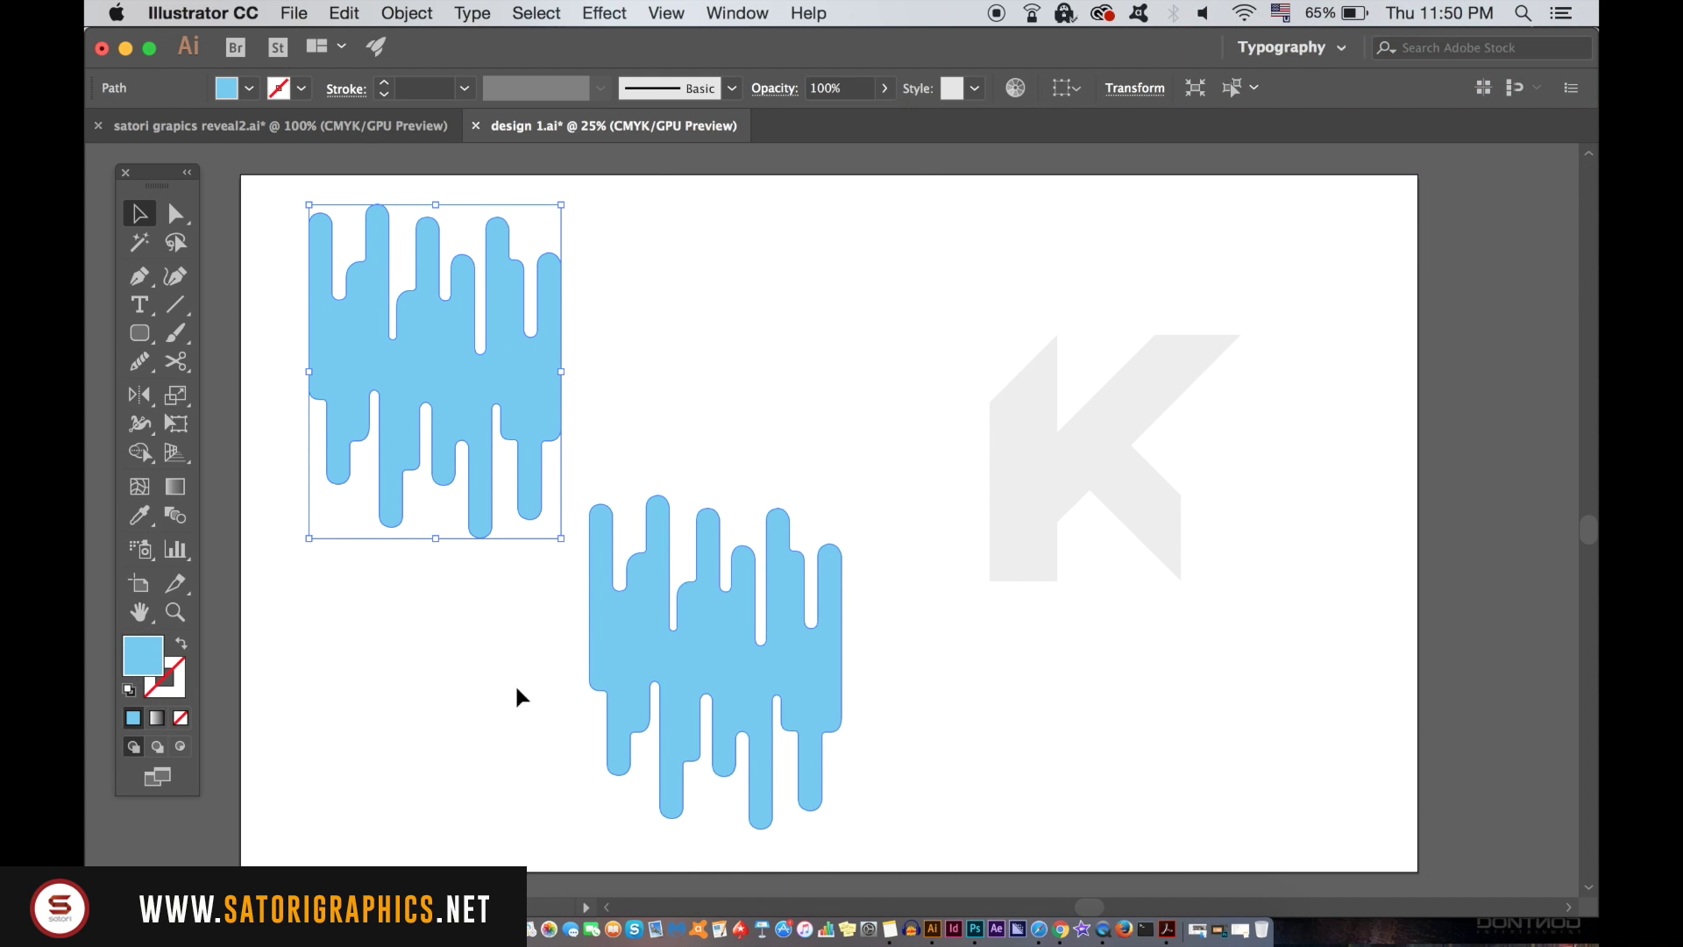
double_click(151, 664)
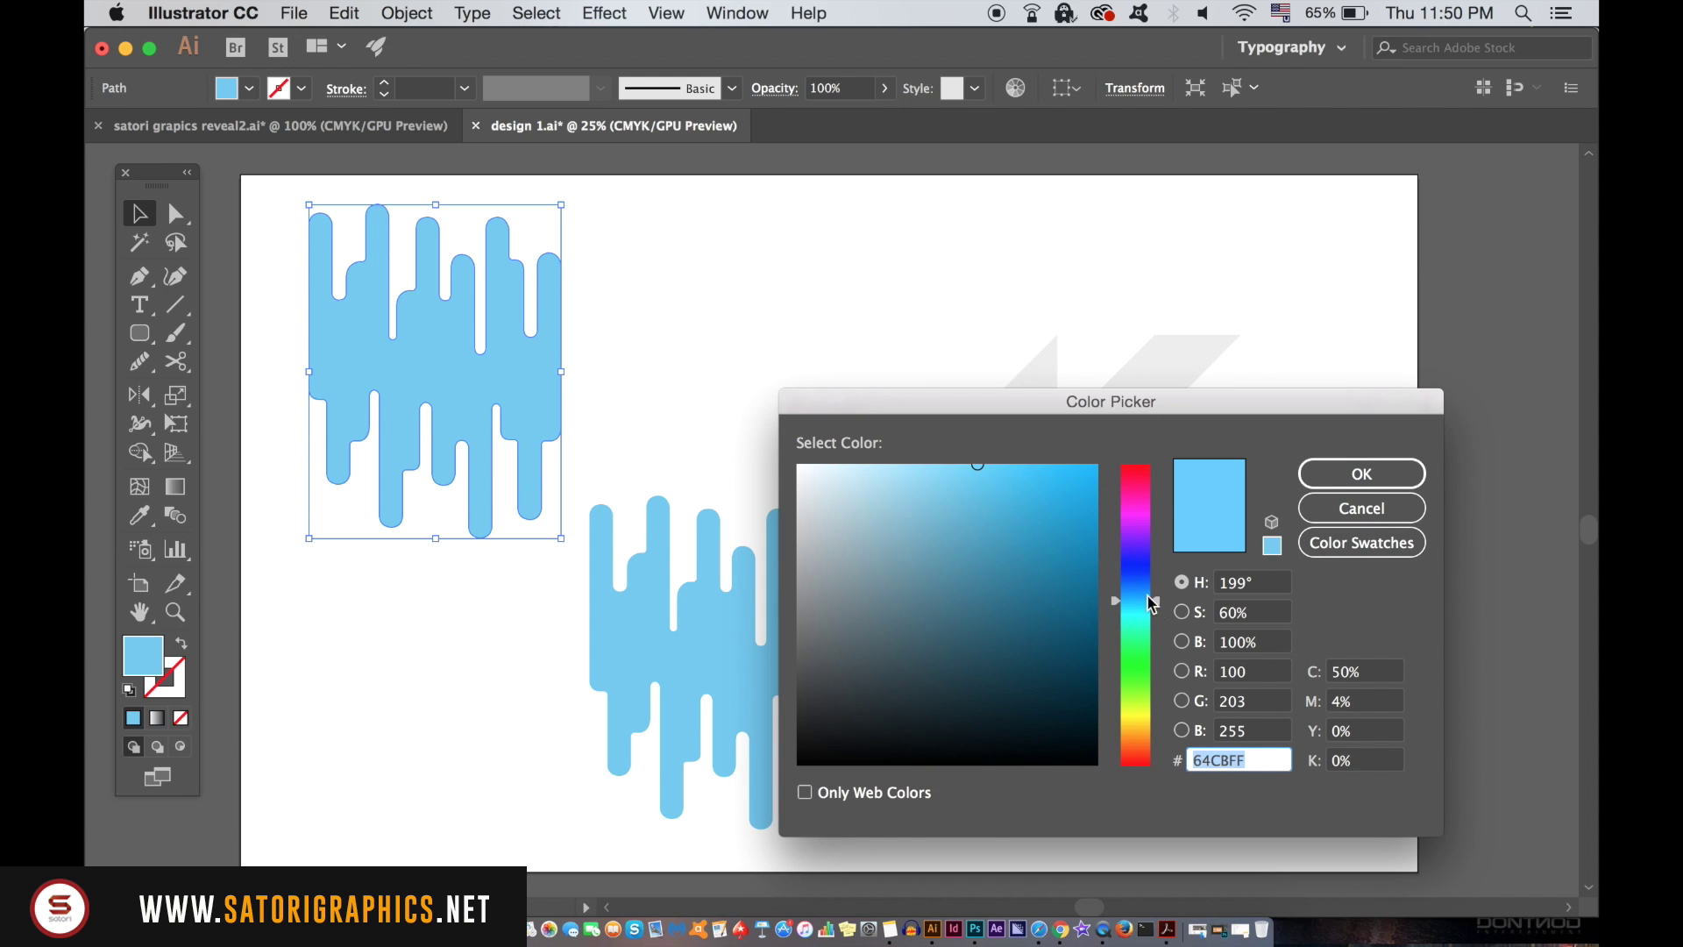
left_click(1021, 500)
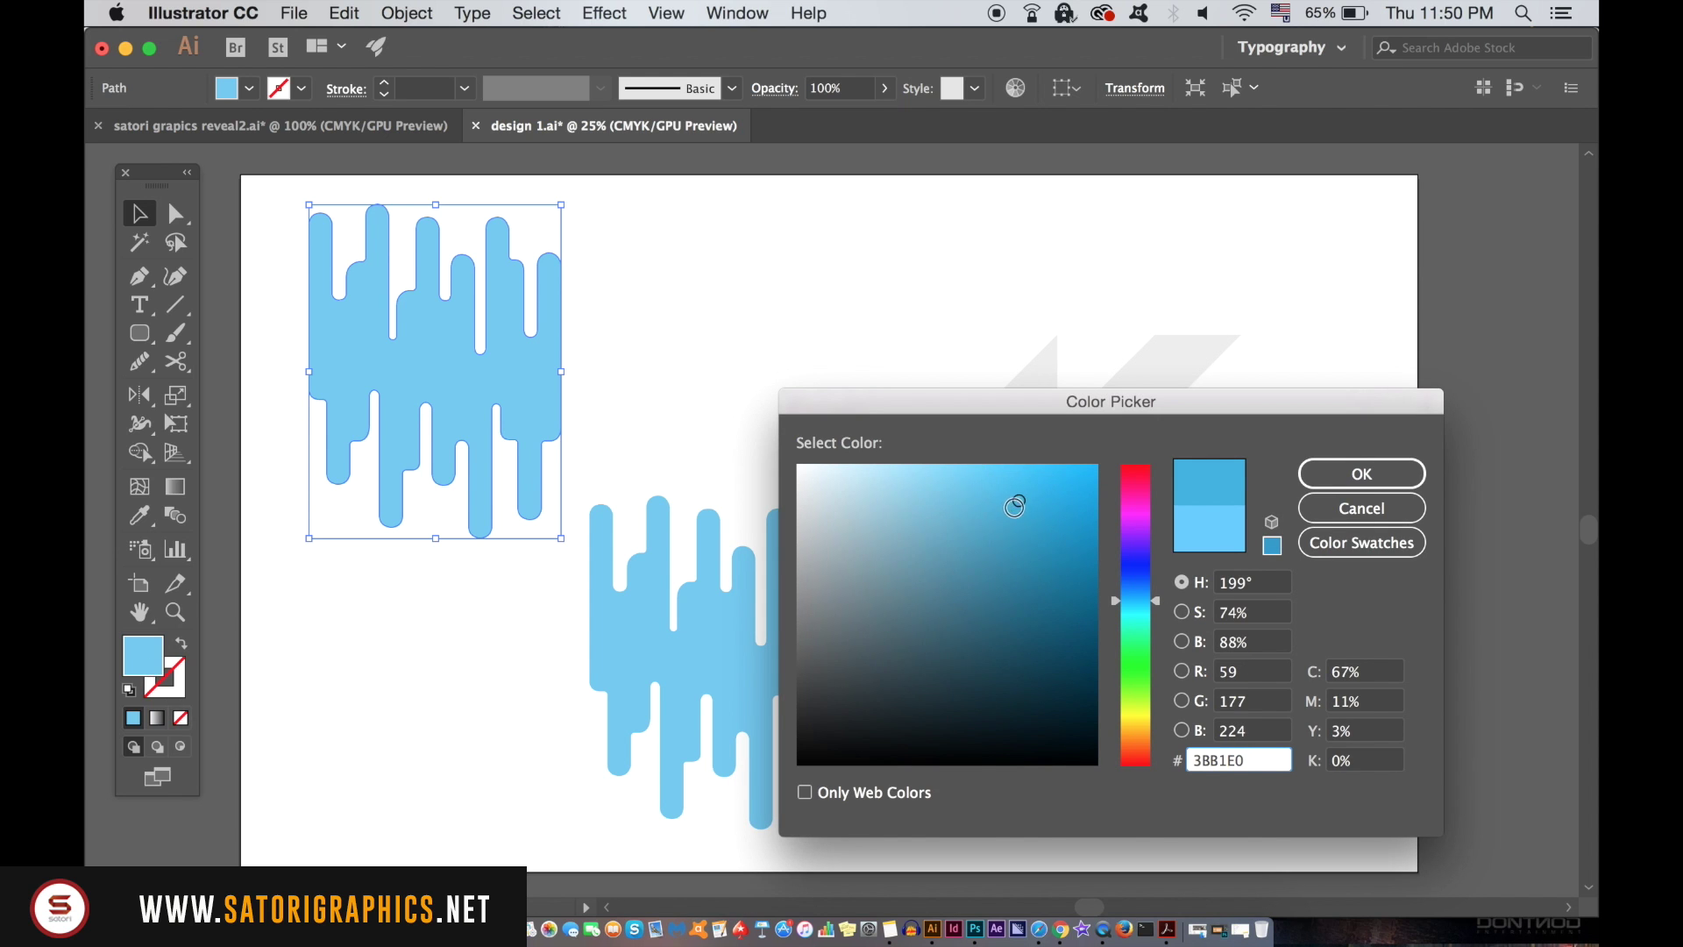
left_click(1041, 508)
left_click(1328, 478)
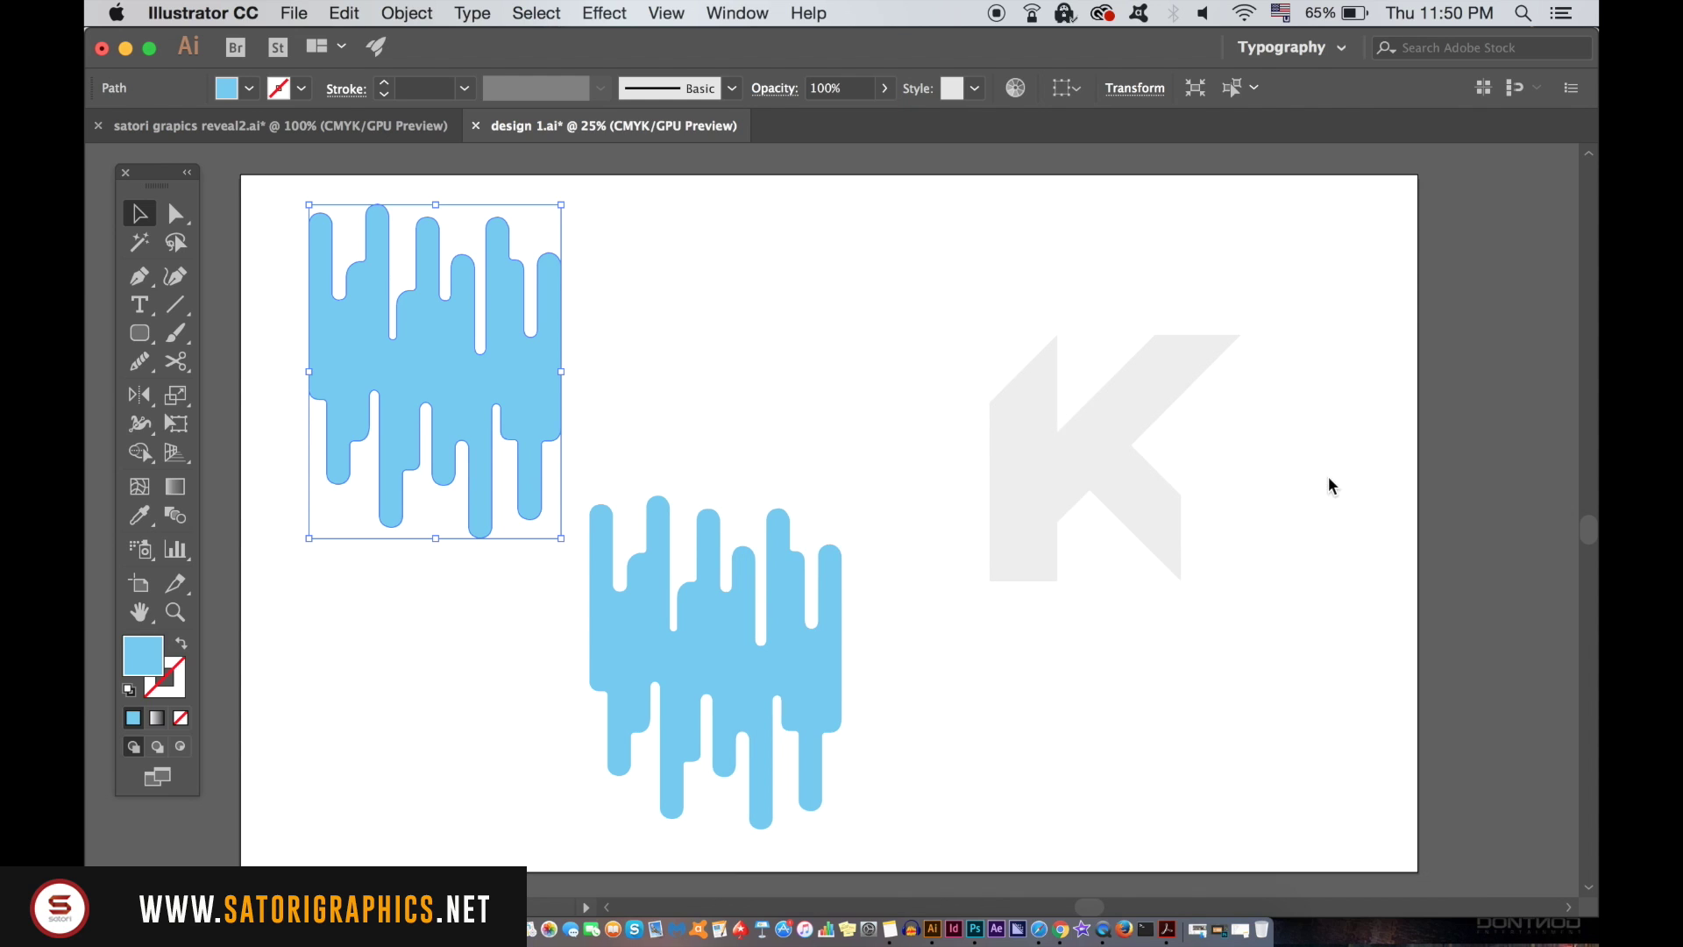
double_click(141, 669)
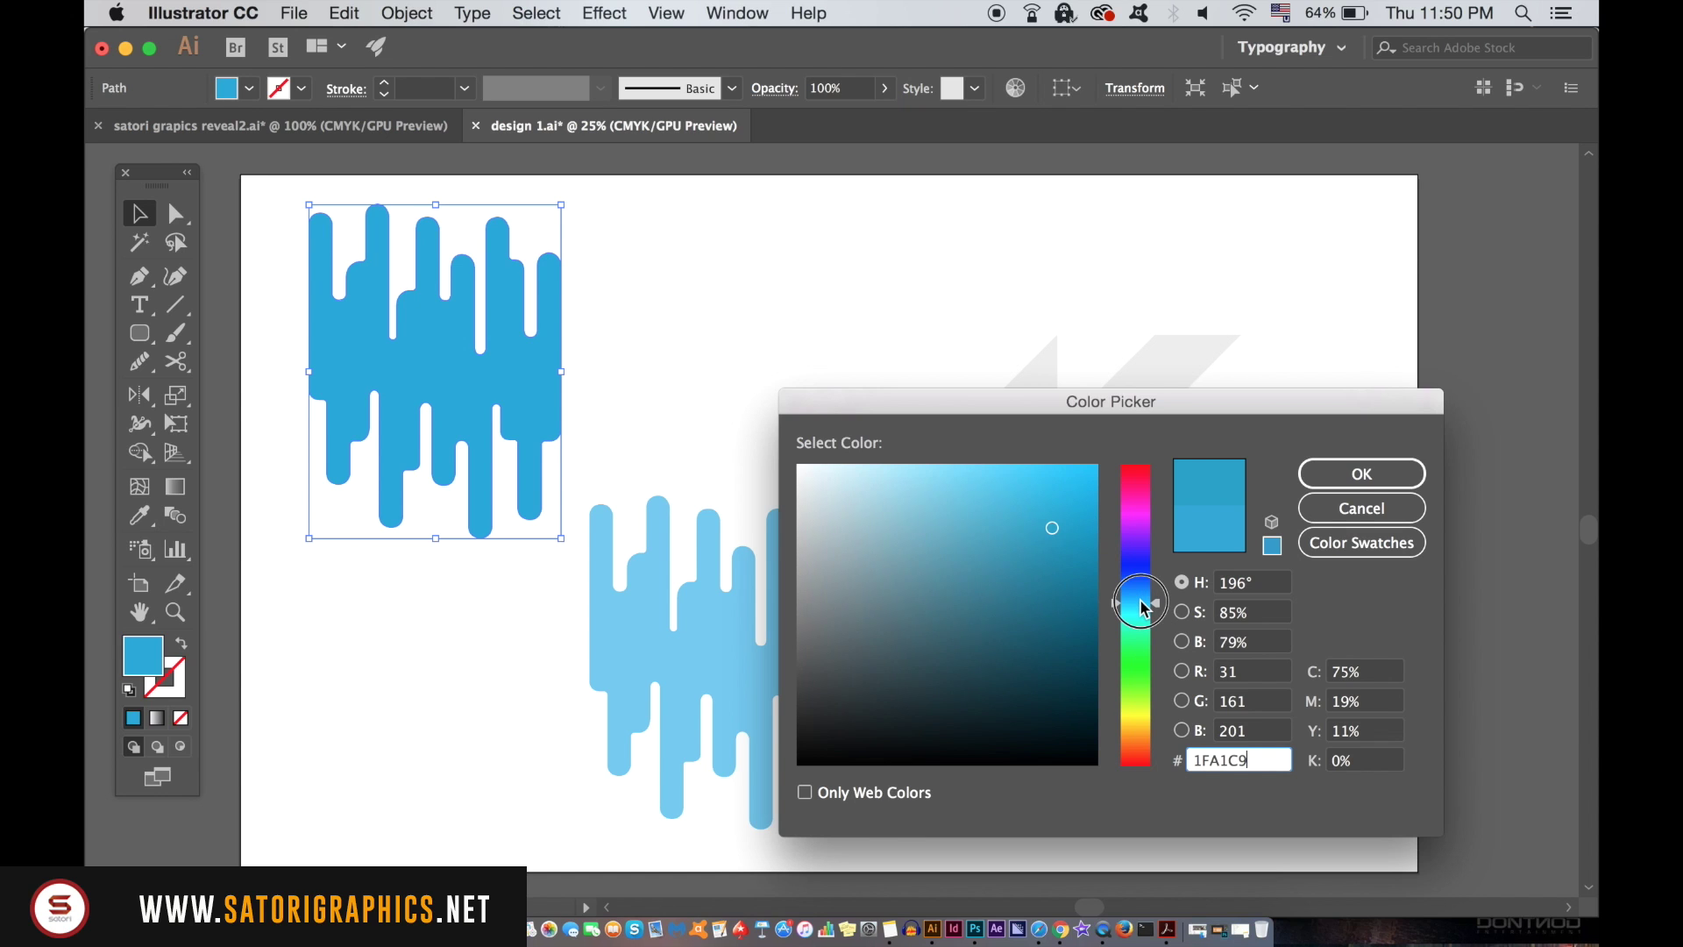
left_click(1355, 474)
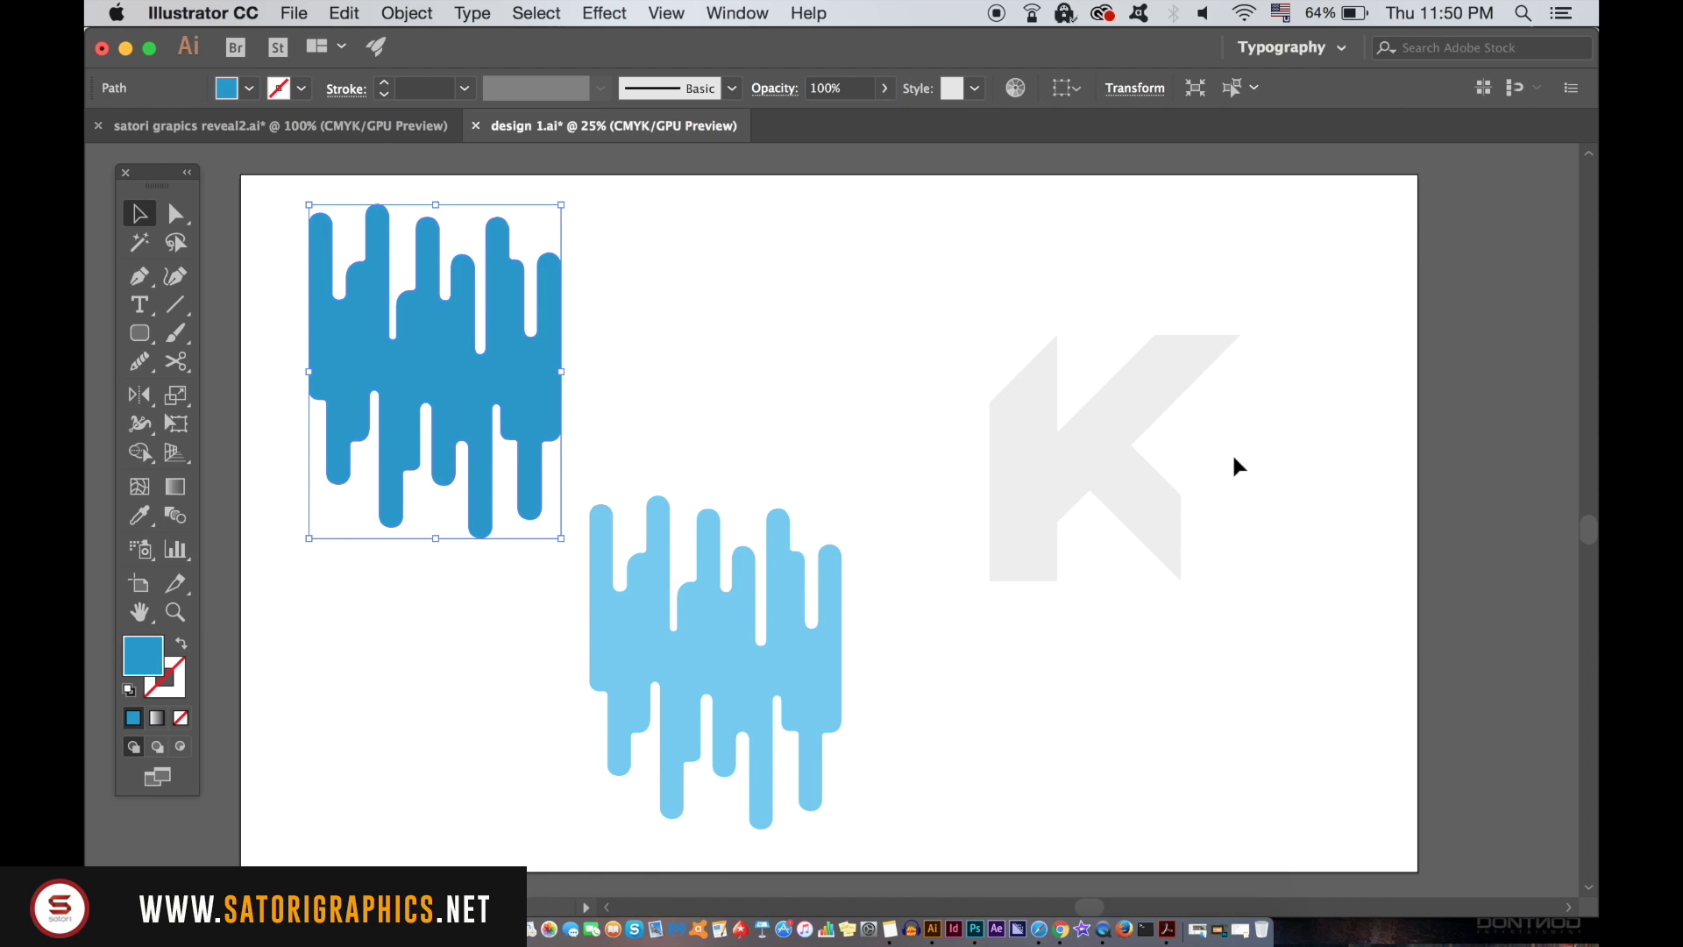
left_click(700, 324)
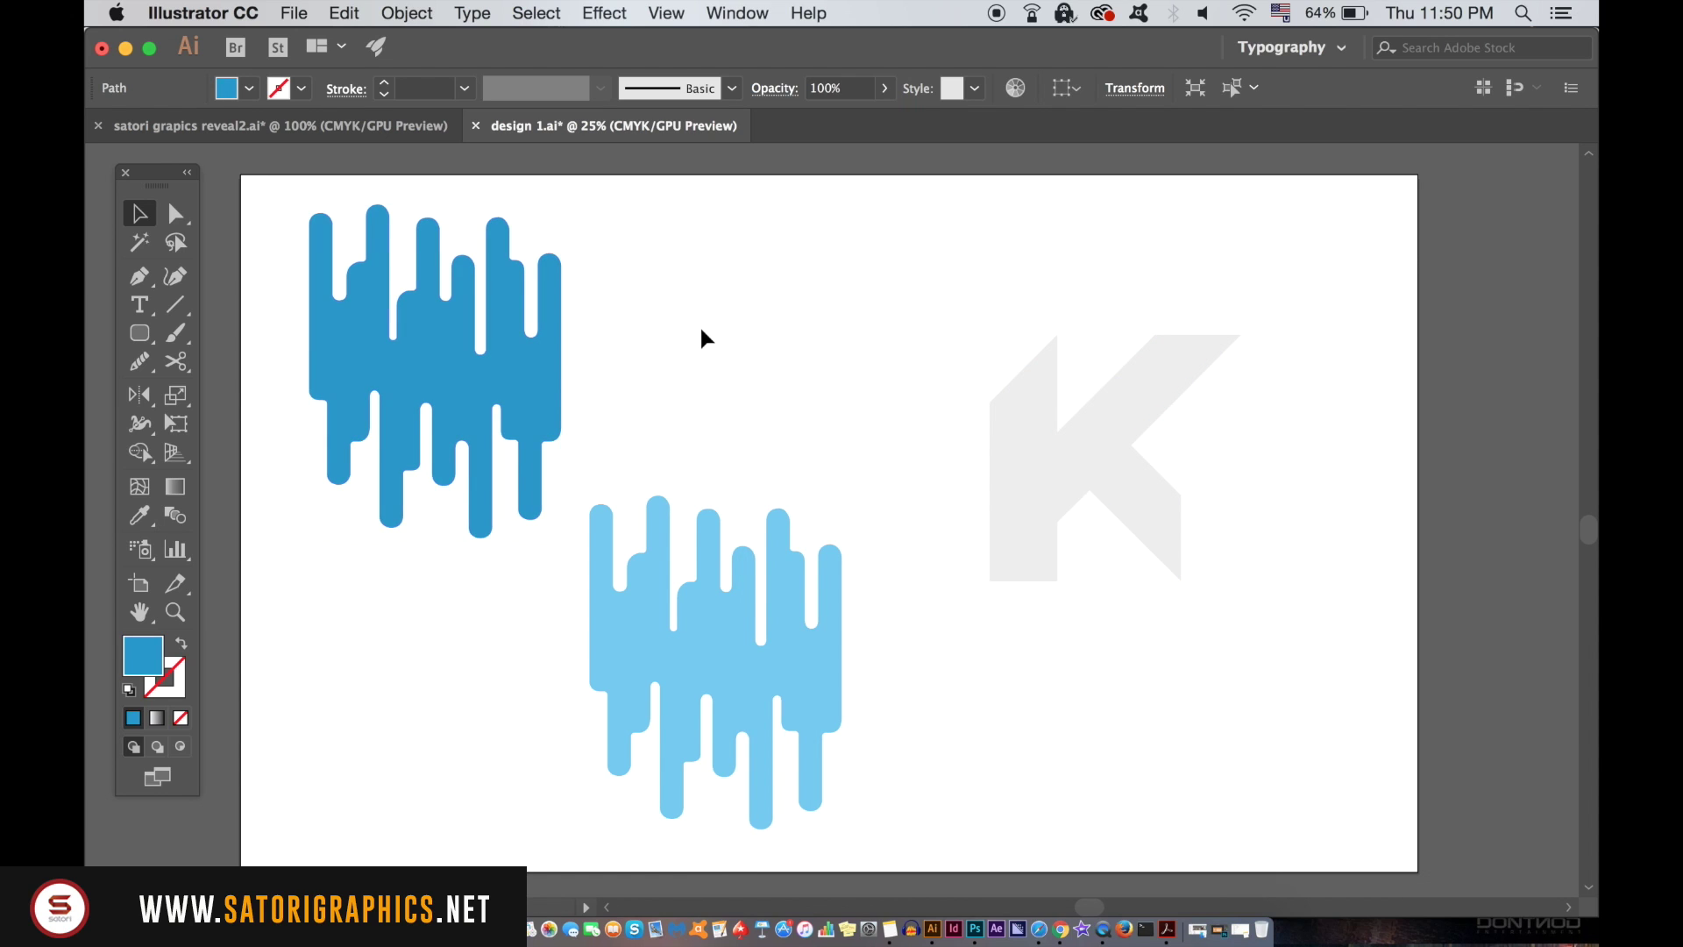
Select both the light-blue and dark-blue drip shapes.
left_click(819, 621)
left_click(530, 390, "shift")
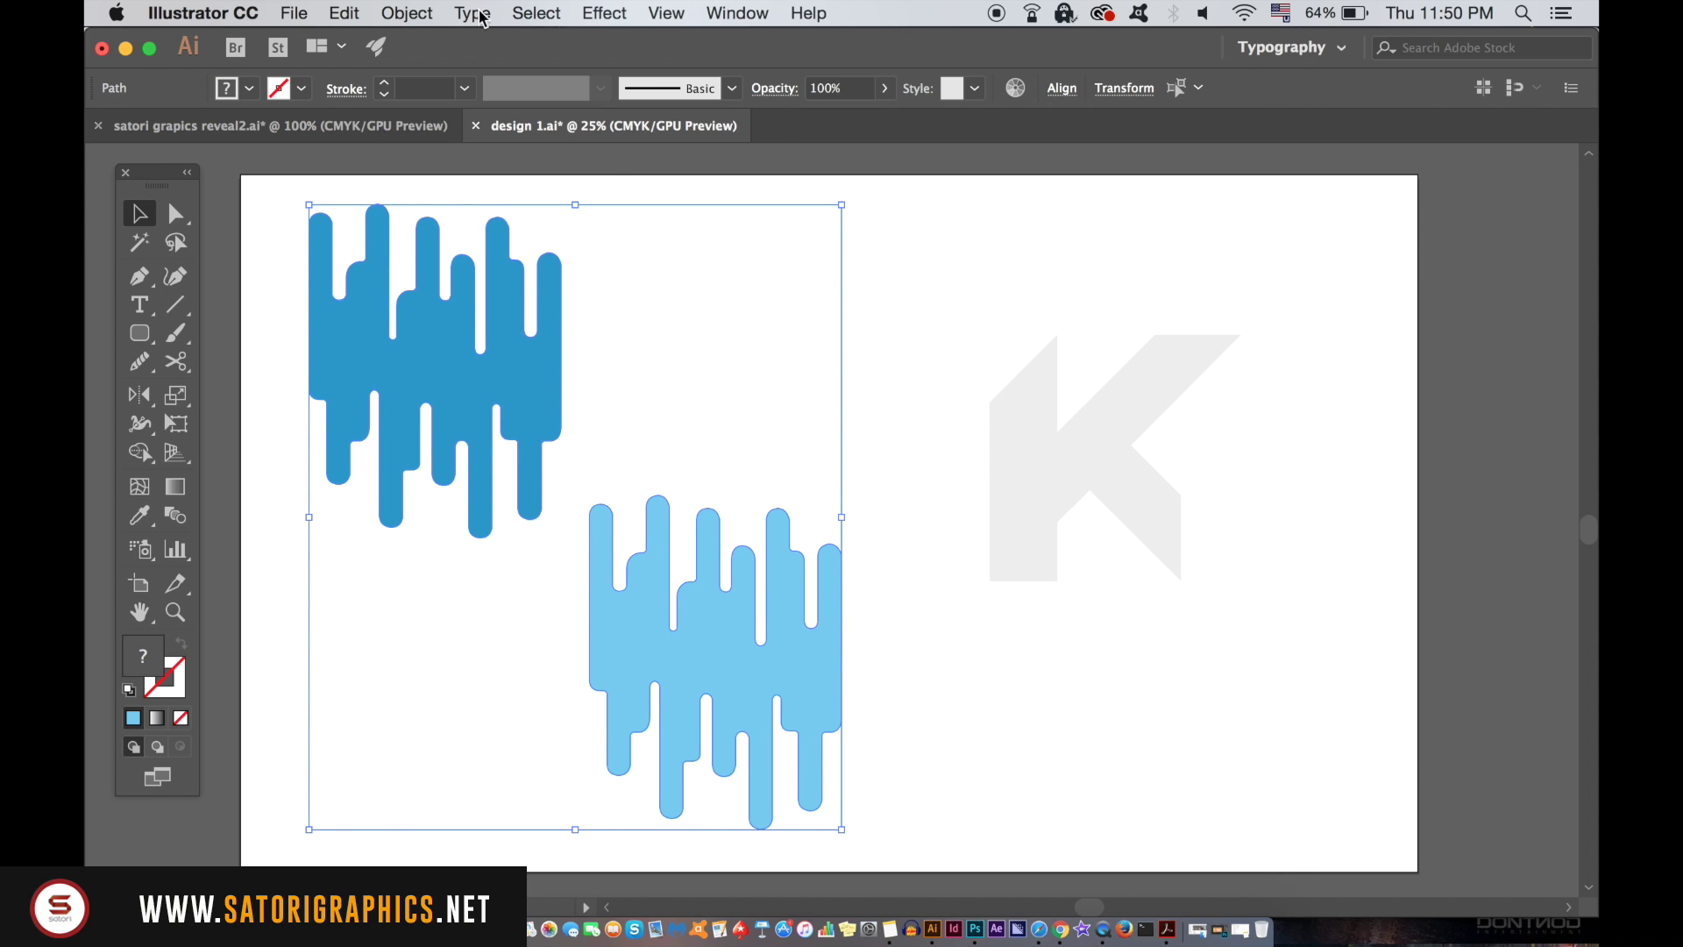
left_click(473, 13)
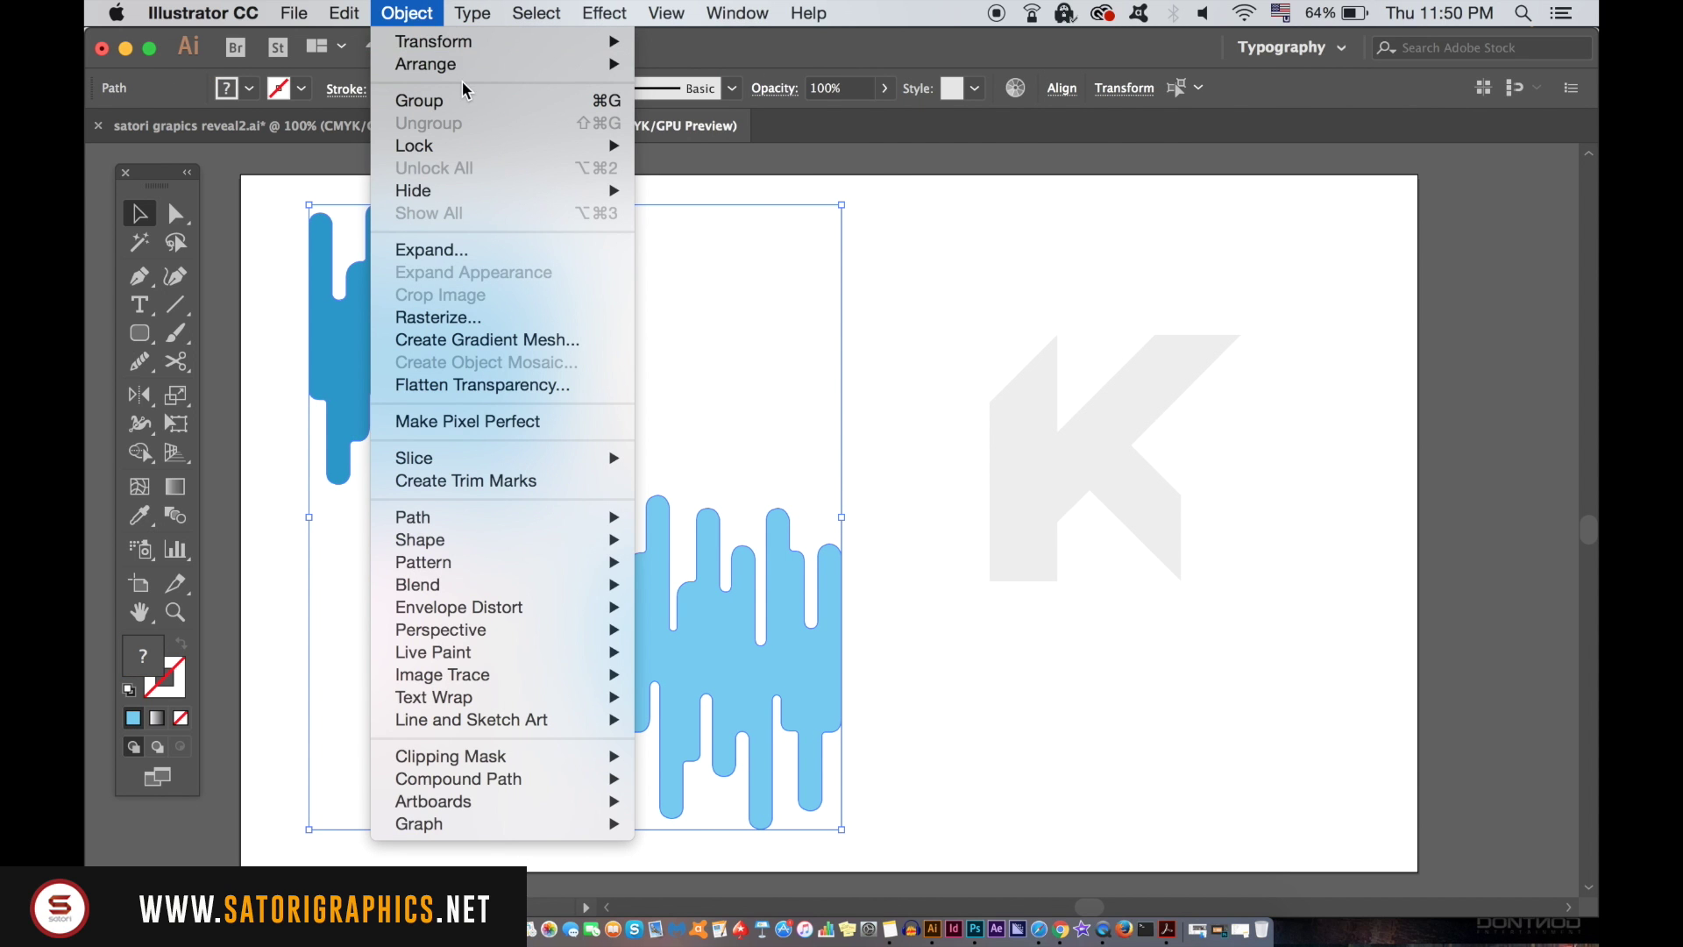
mouse_move(464, 41)
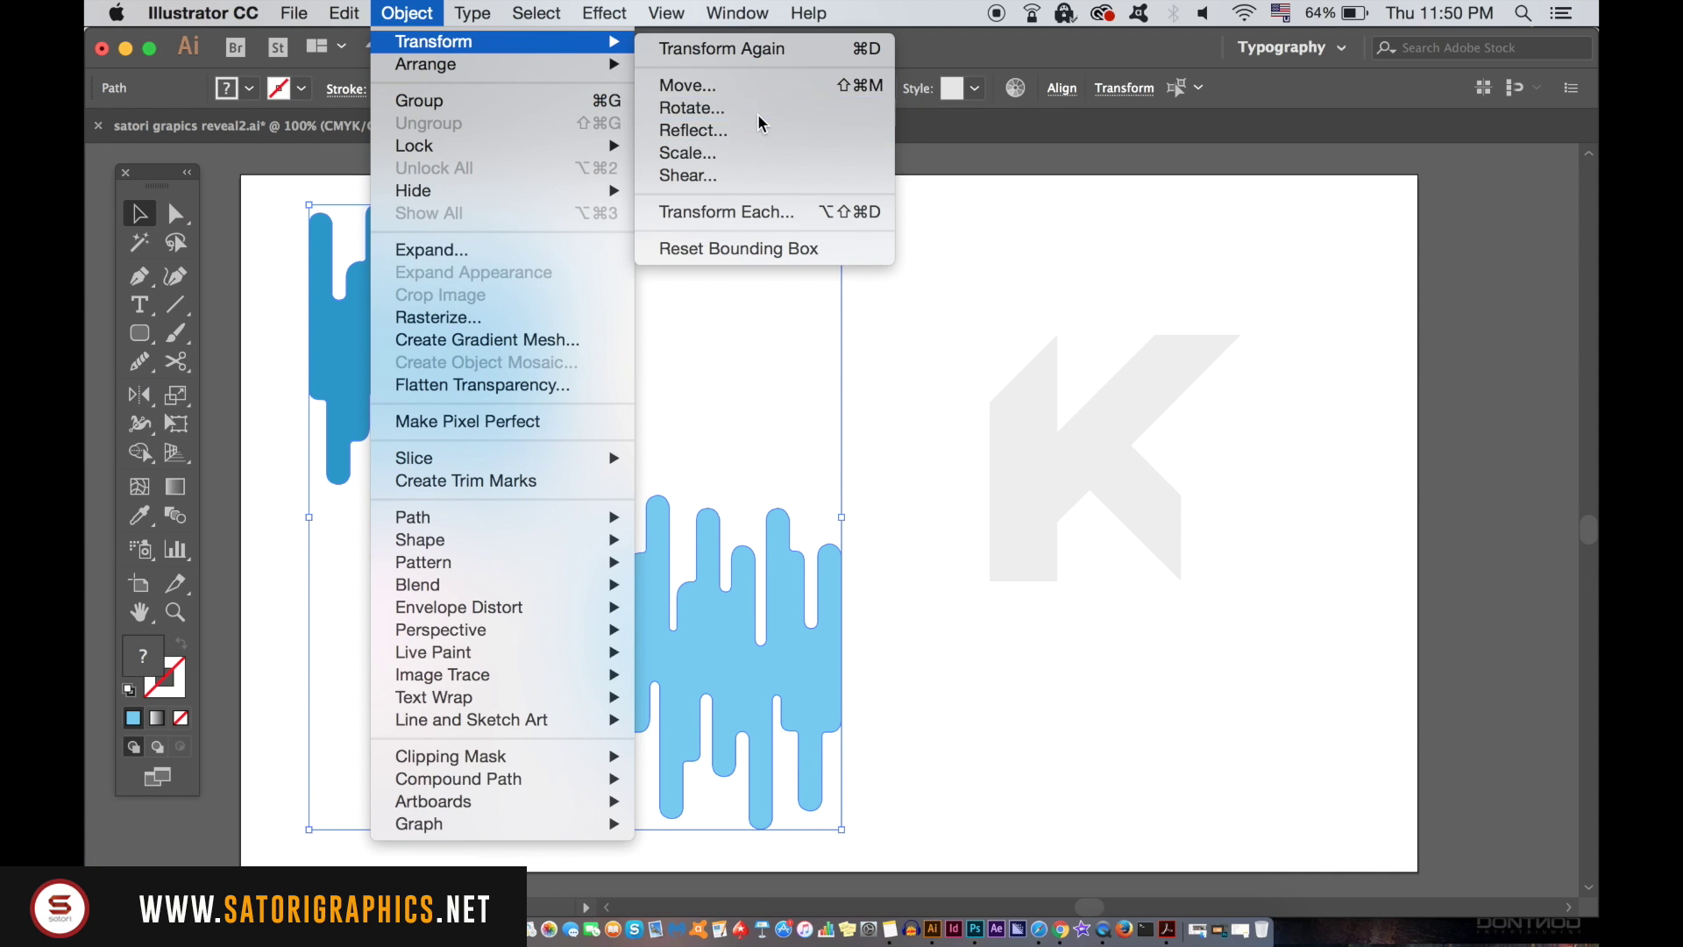
Rotate both blue drip shapes by 45°, then select the dark-blue one alone.
left_click(1201, 307)
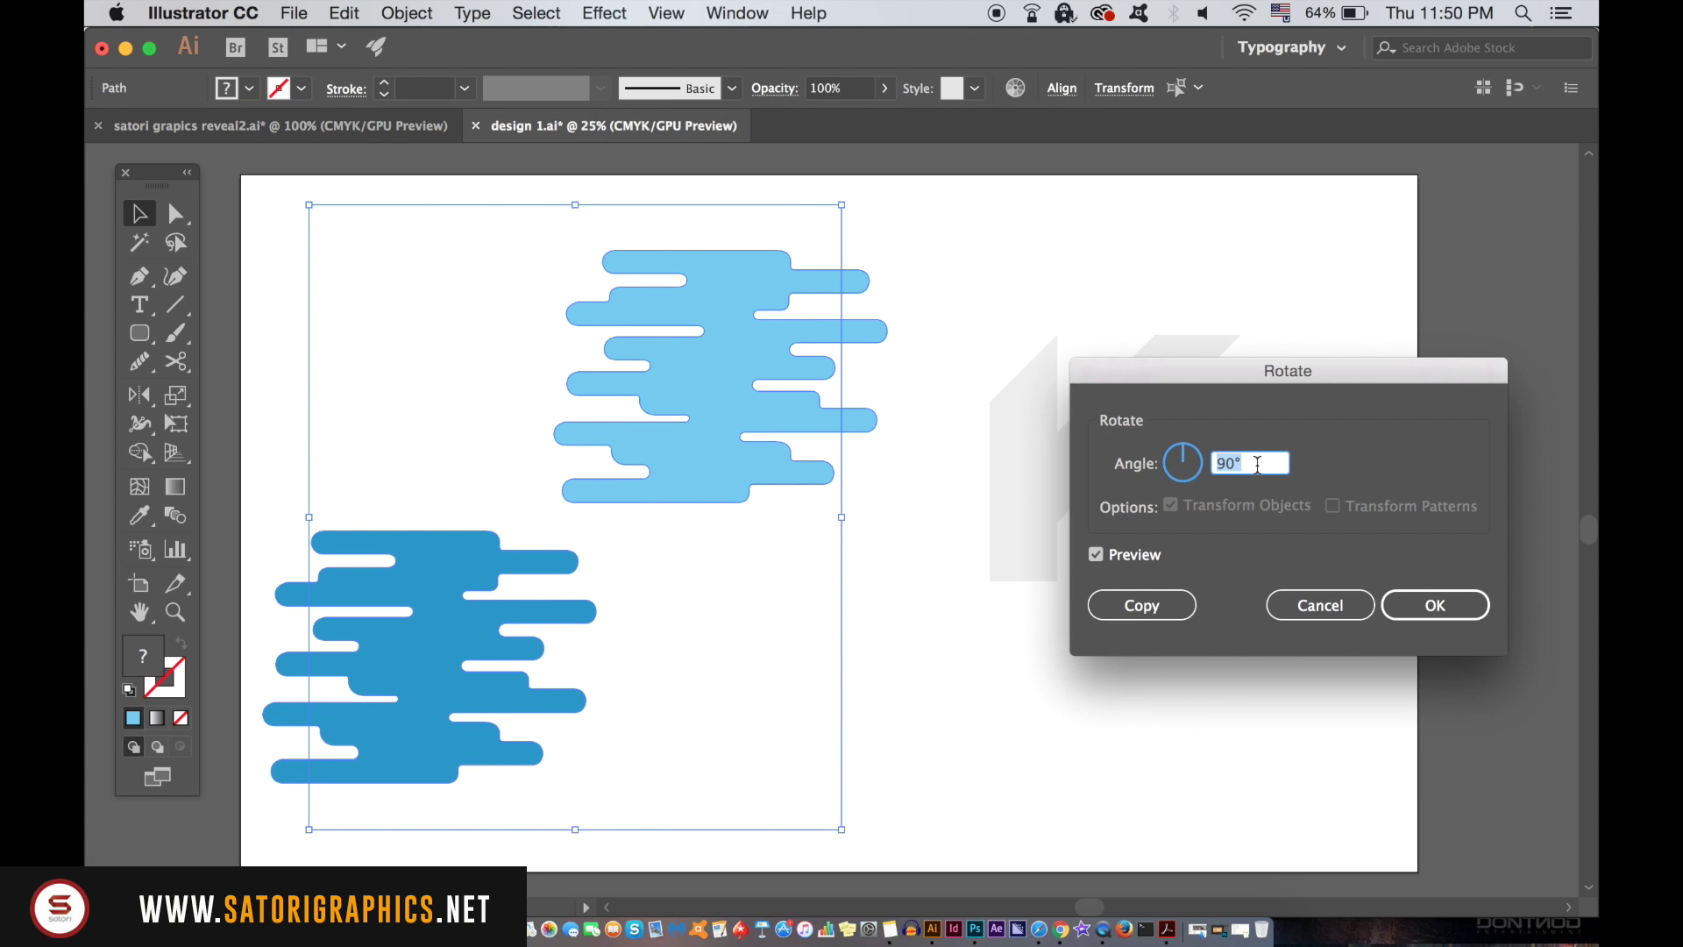
key("Tab")
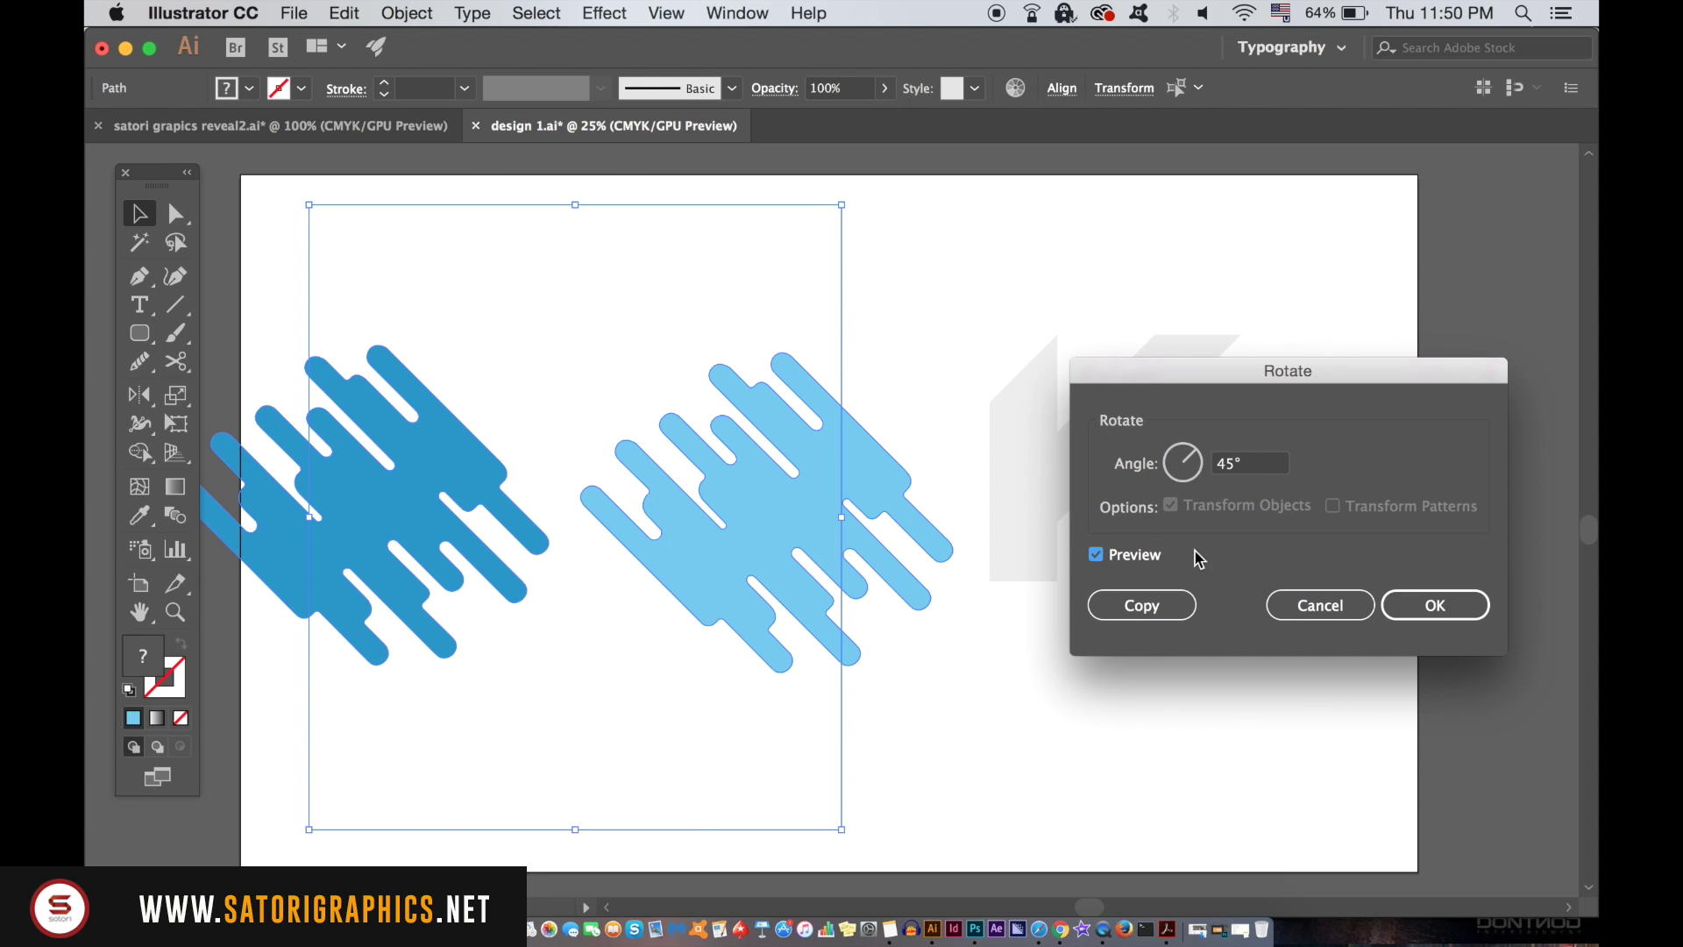
left_click(1430, 605)
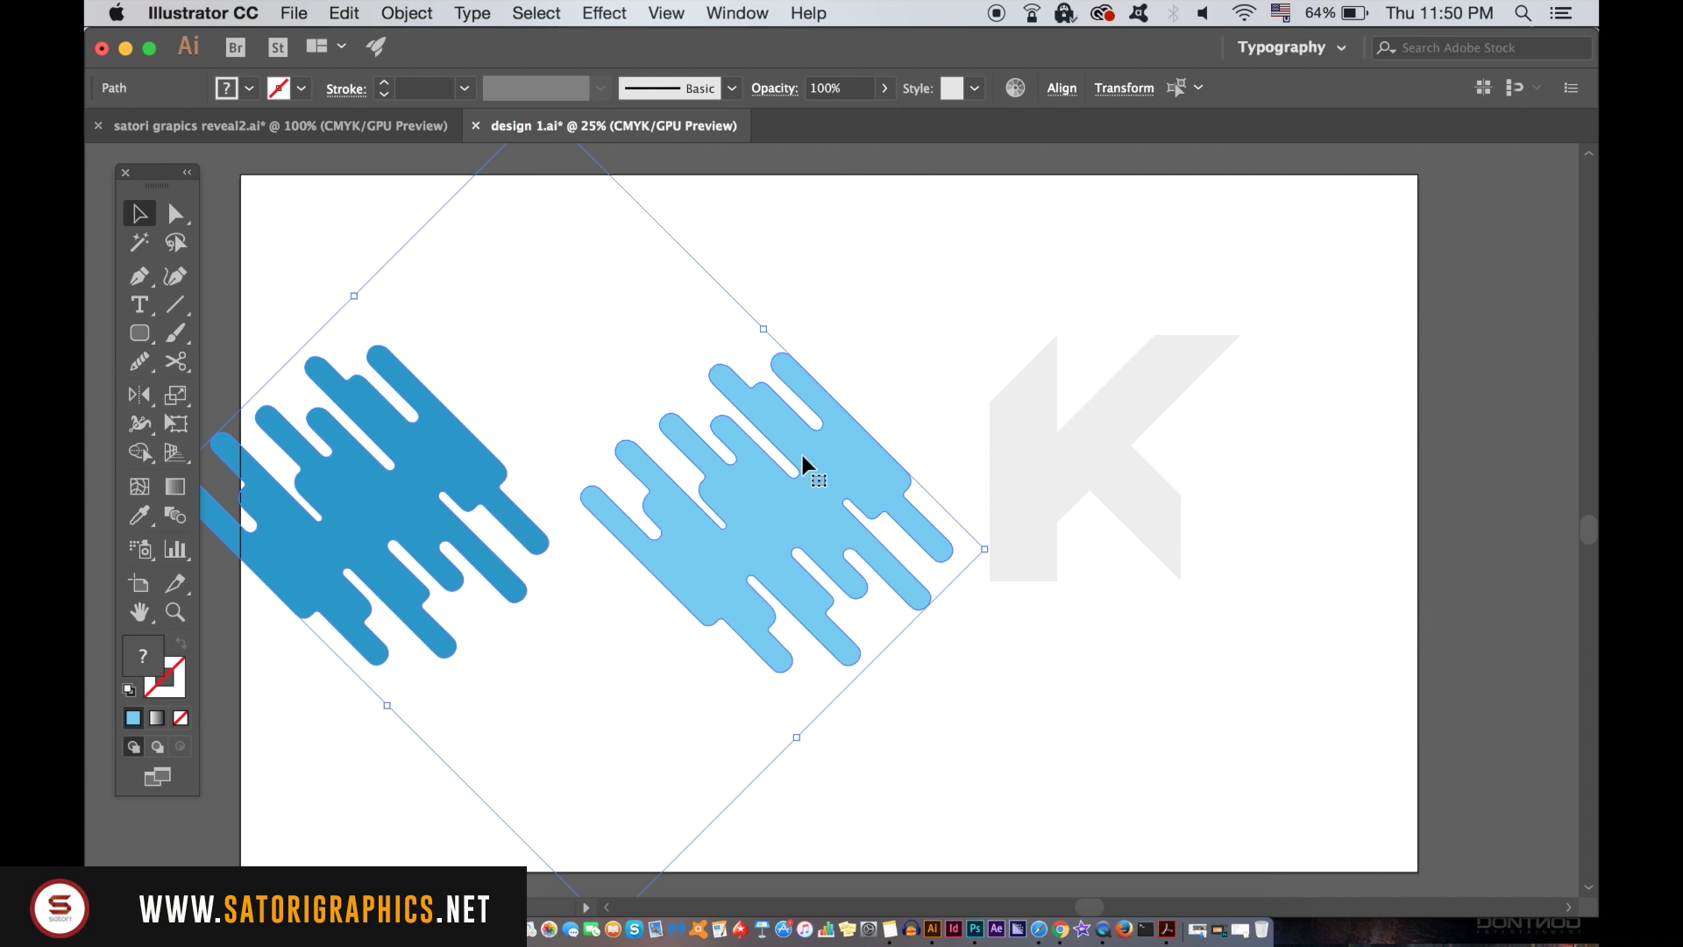
left_click(516, 376)
Move the two blue splatters apart and copy the grey K.
left_click_drag(455, 436, 455, 244)
left_click_drag(842, 459, 808, 501)
scroll(909, 454, "right", 3)
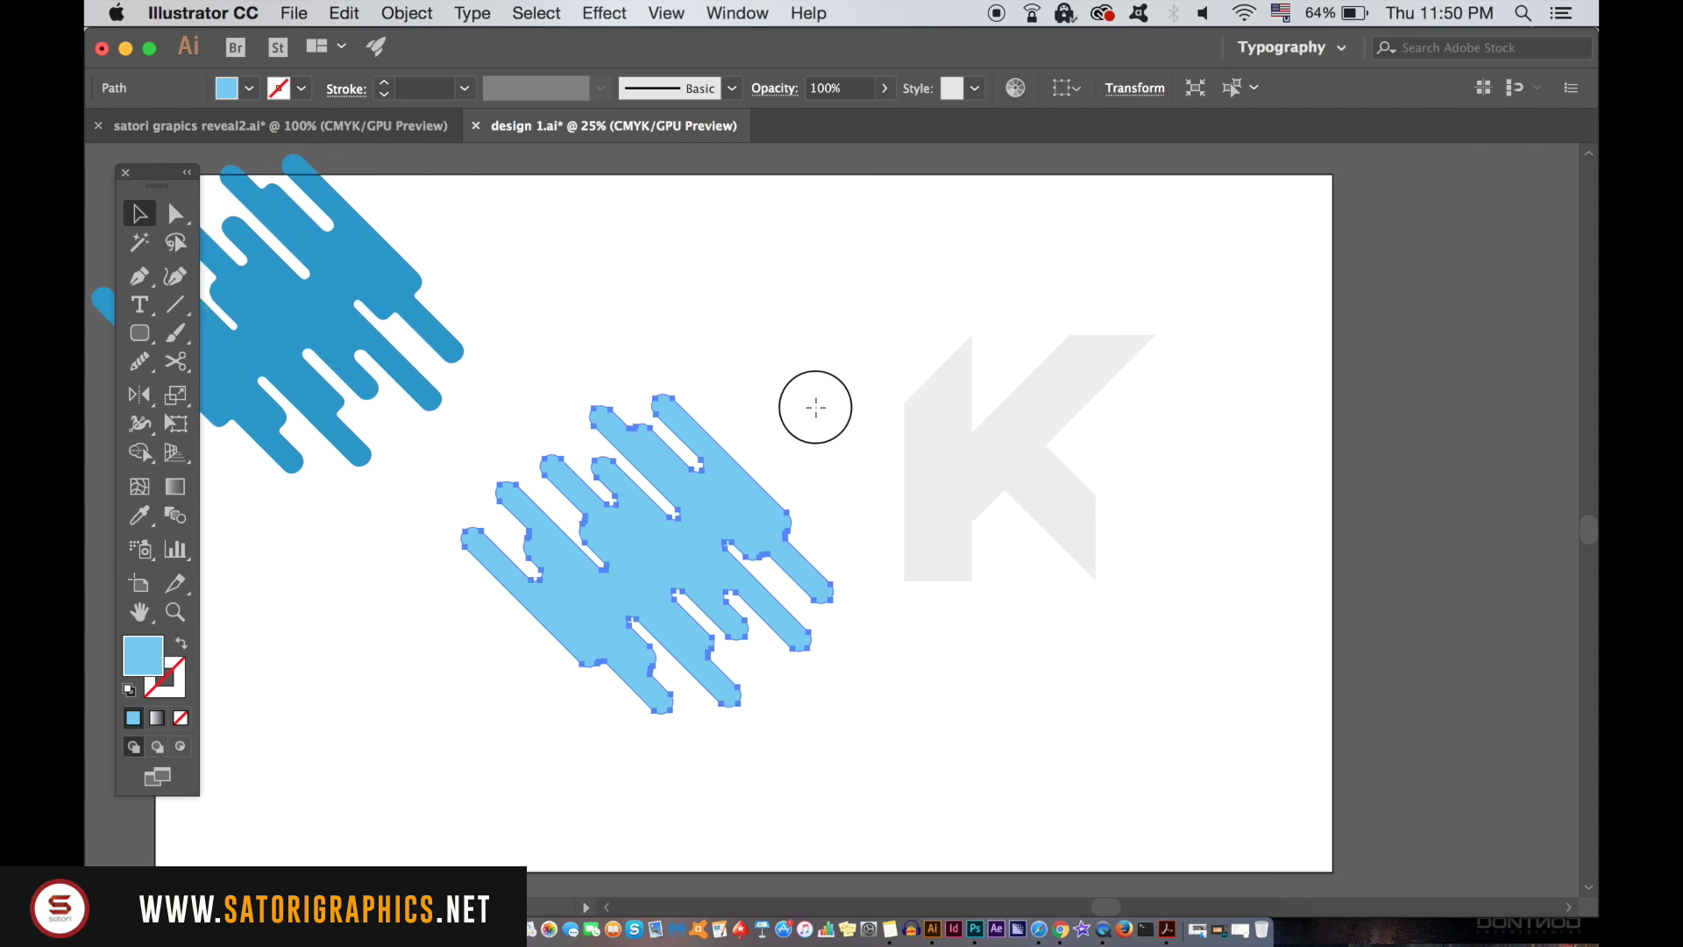
left_click(996, 433)
key("super+c")
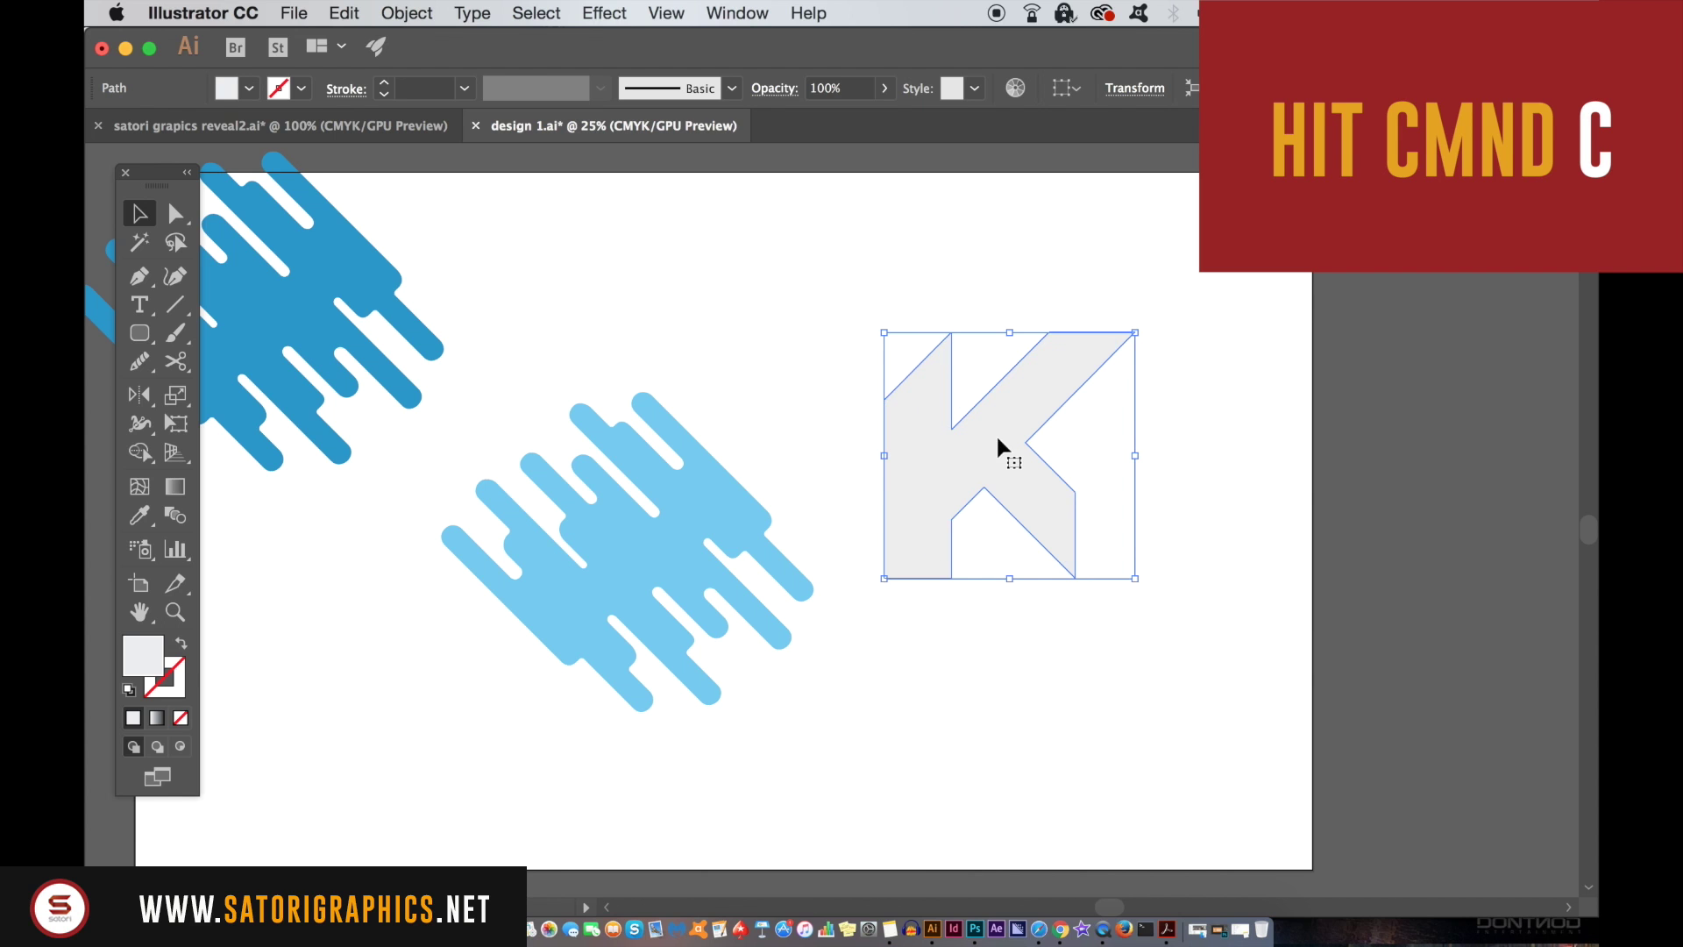
Place the light-blue splatter over the K and bring the K to front.
left_click_drag(728, 491, 988, 359)
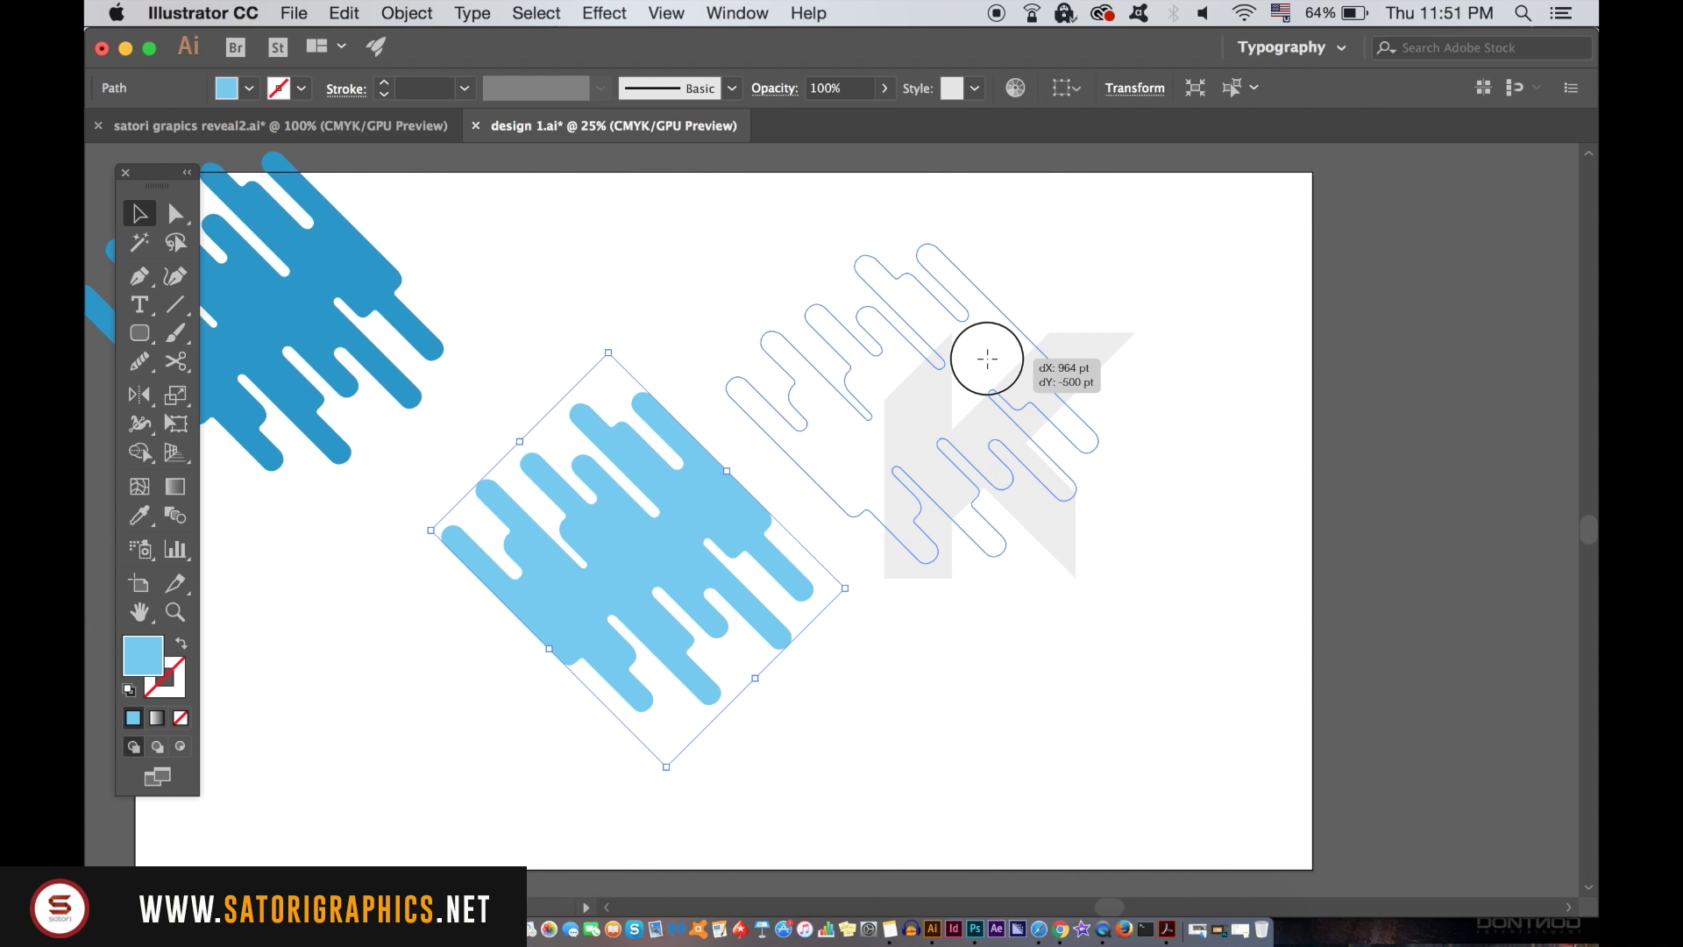
left_click_drag(987, 359, 988, 358)
left_click(1200, 456)
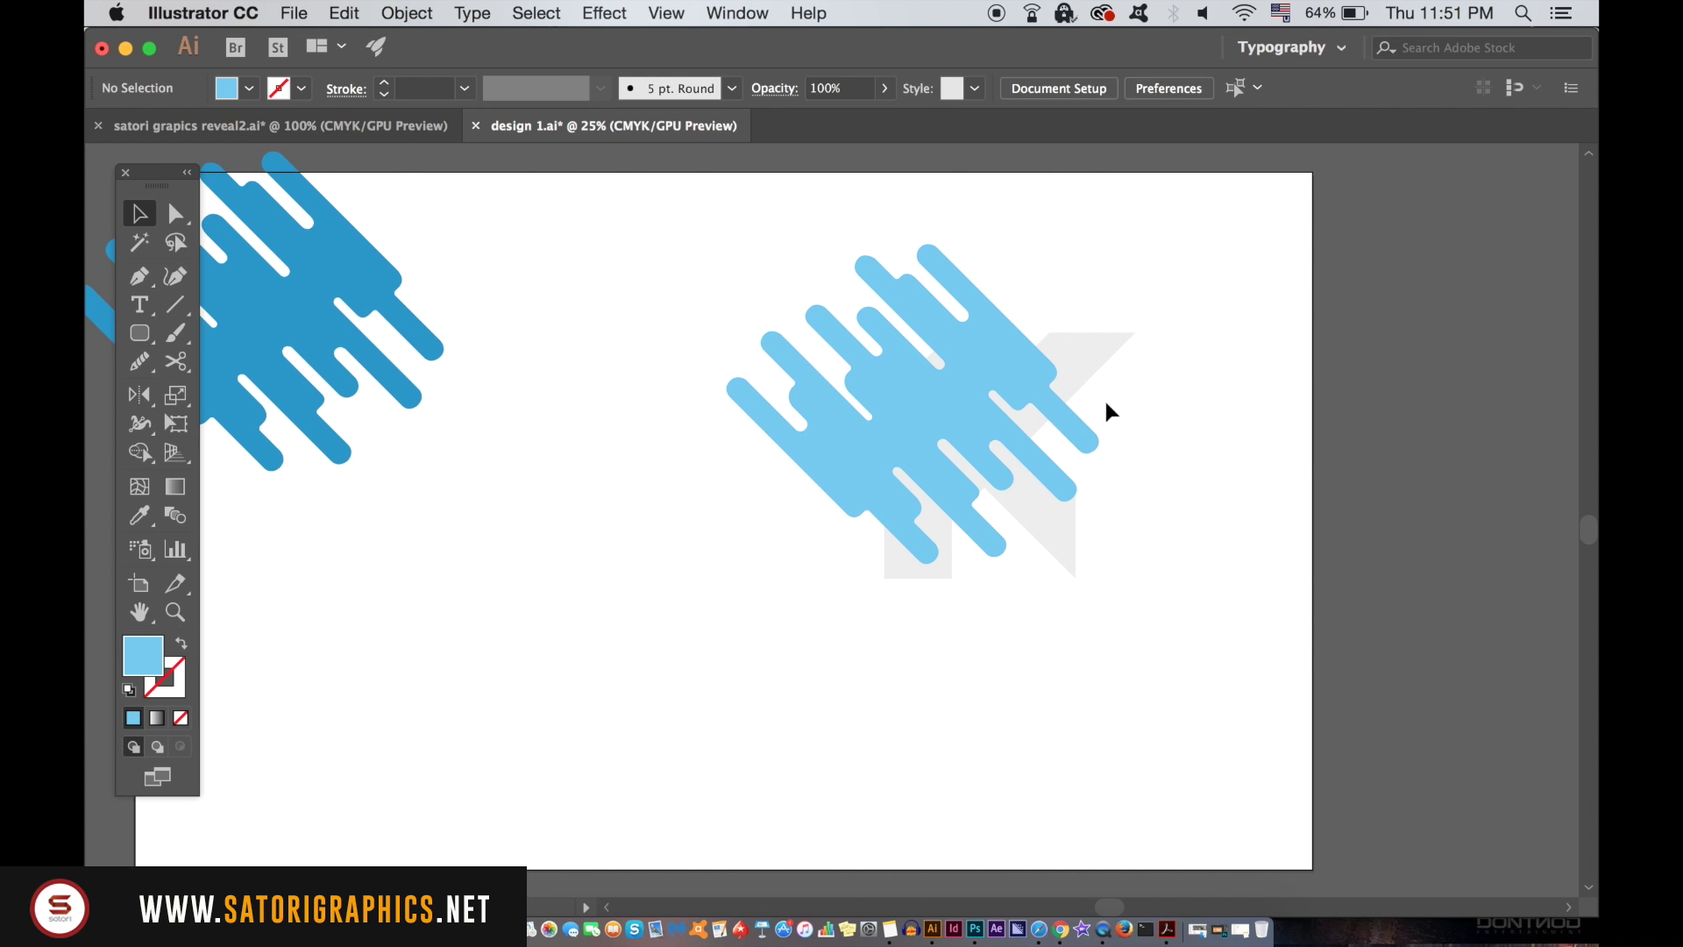
left_click(1098, 354)
left_click(406, 13)
mouse_move(435, 61)
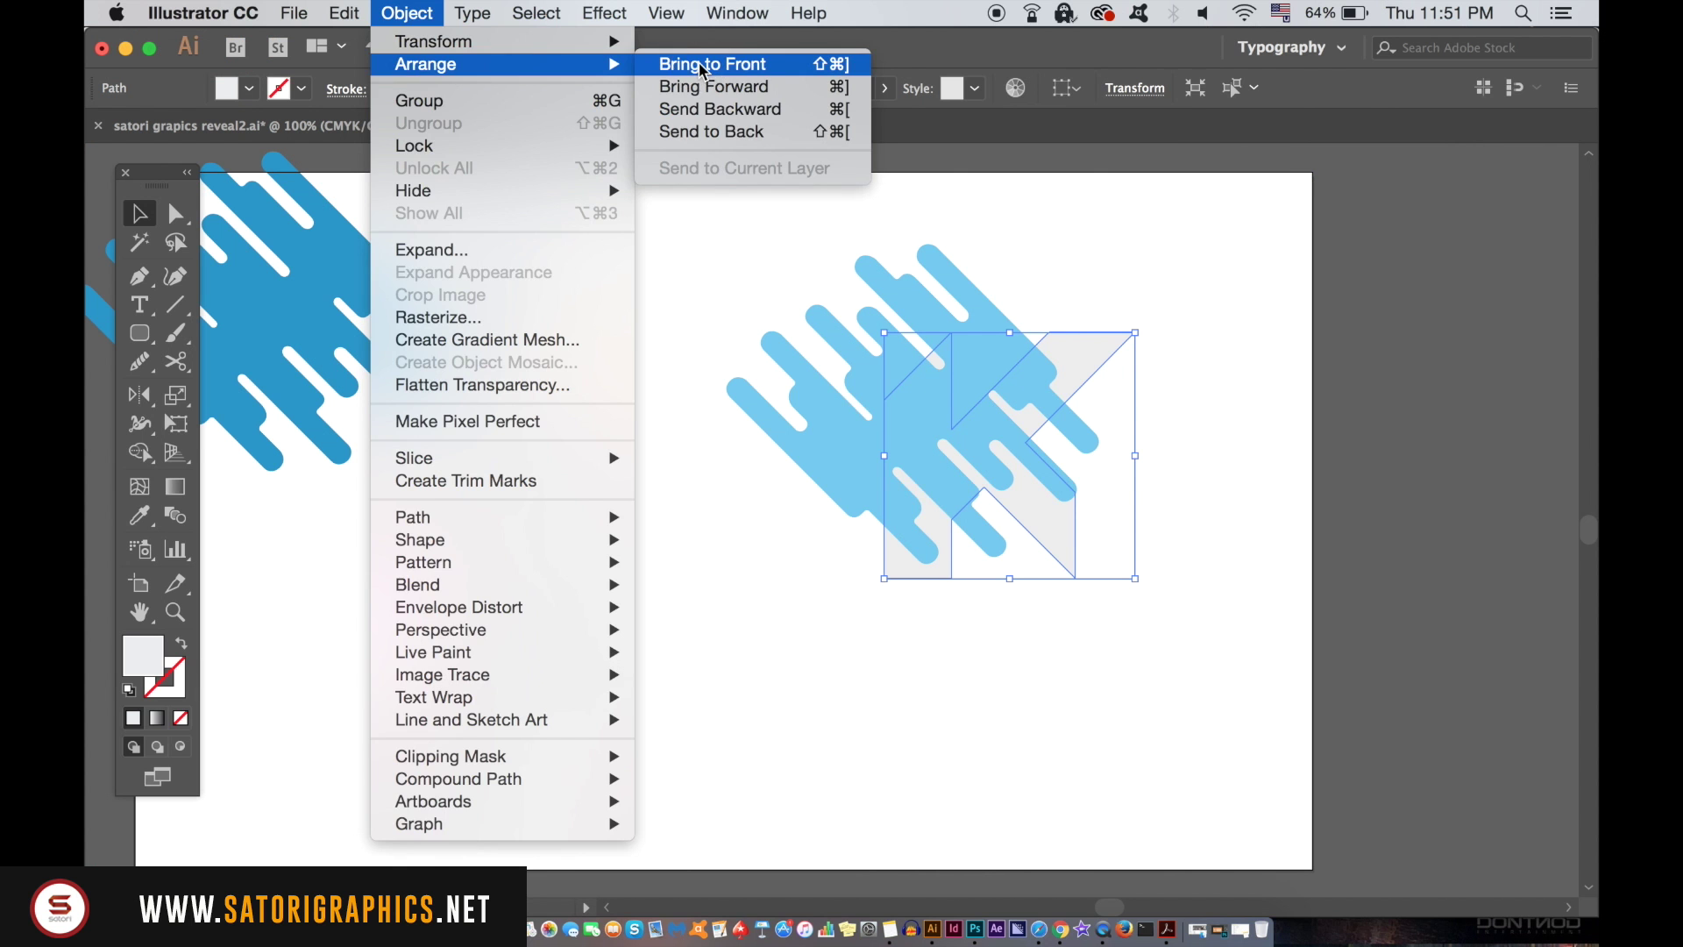
left_click(1091, 193)
Clip the light-blue splatter to the K with Make Clipping Mask.
left_click(763, 274)
left_click_drag(763, 274, 1038, 454)
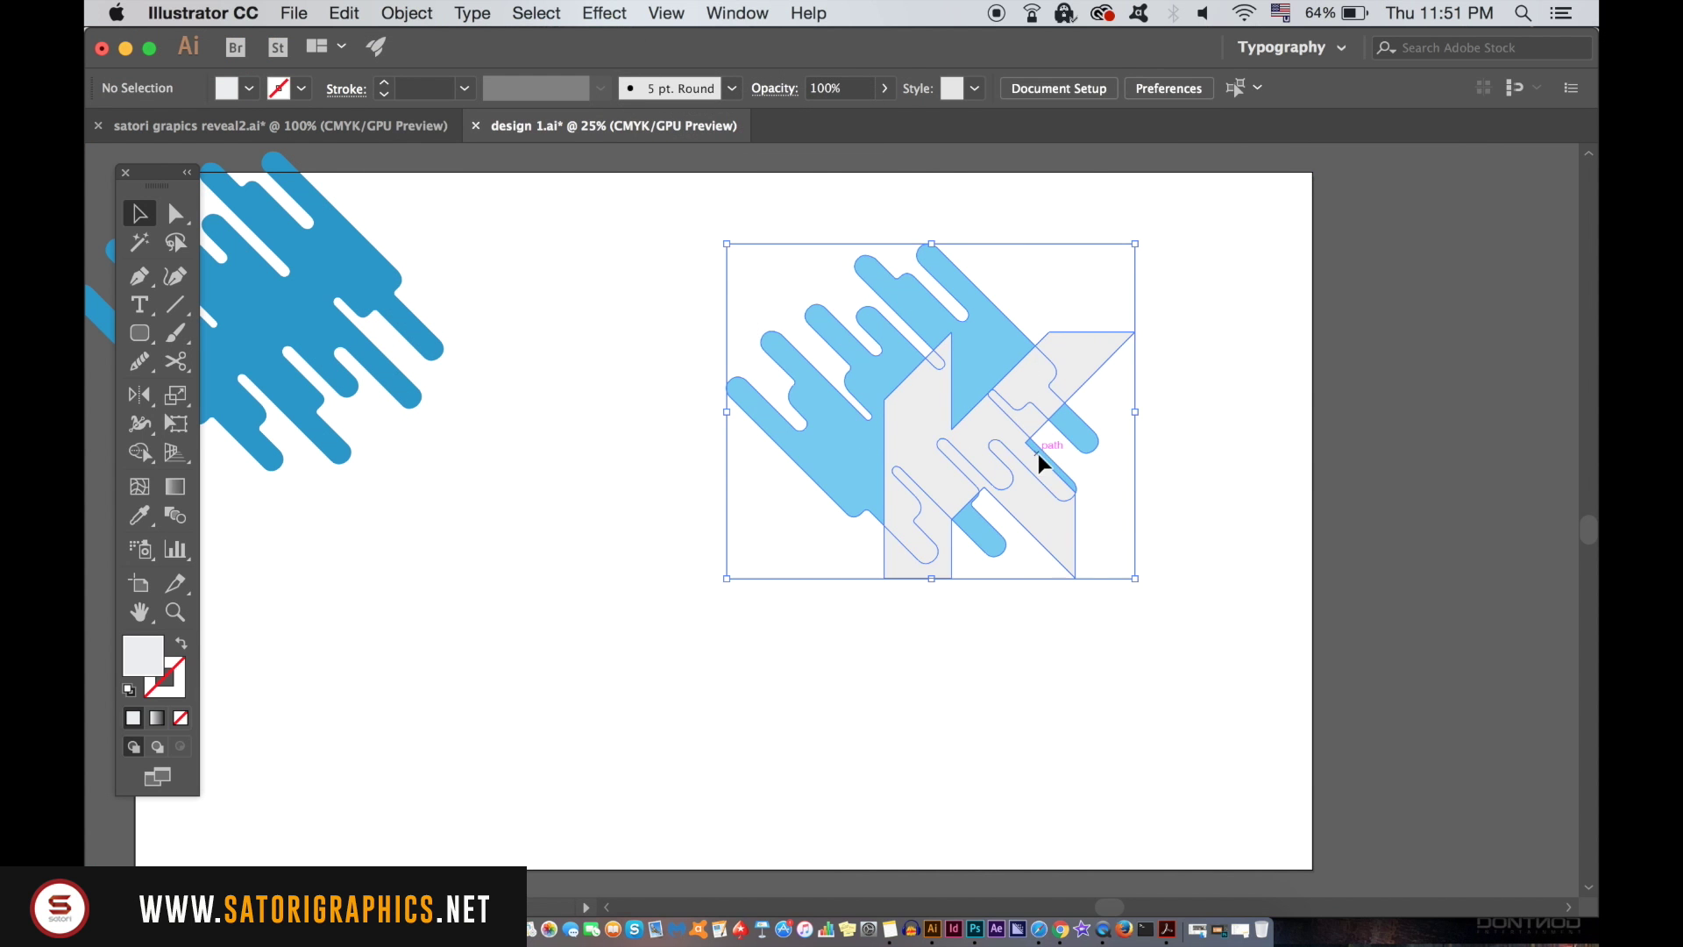
right_click(1026, 443)
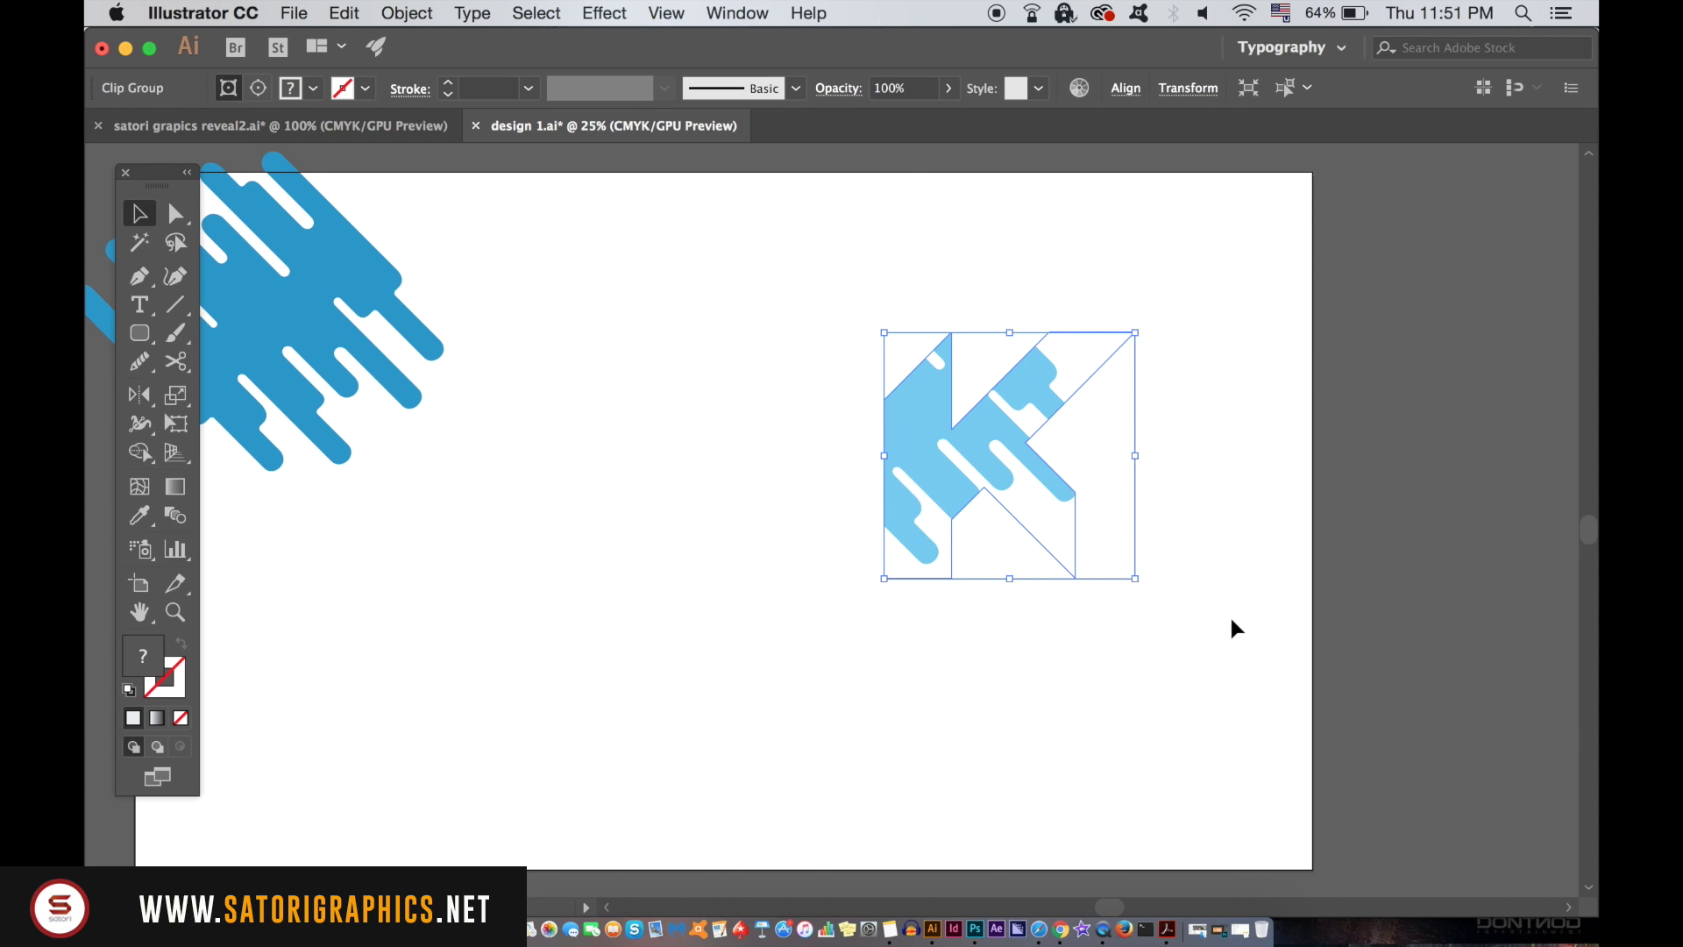
left_click(1257, 584)
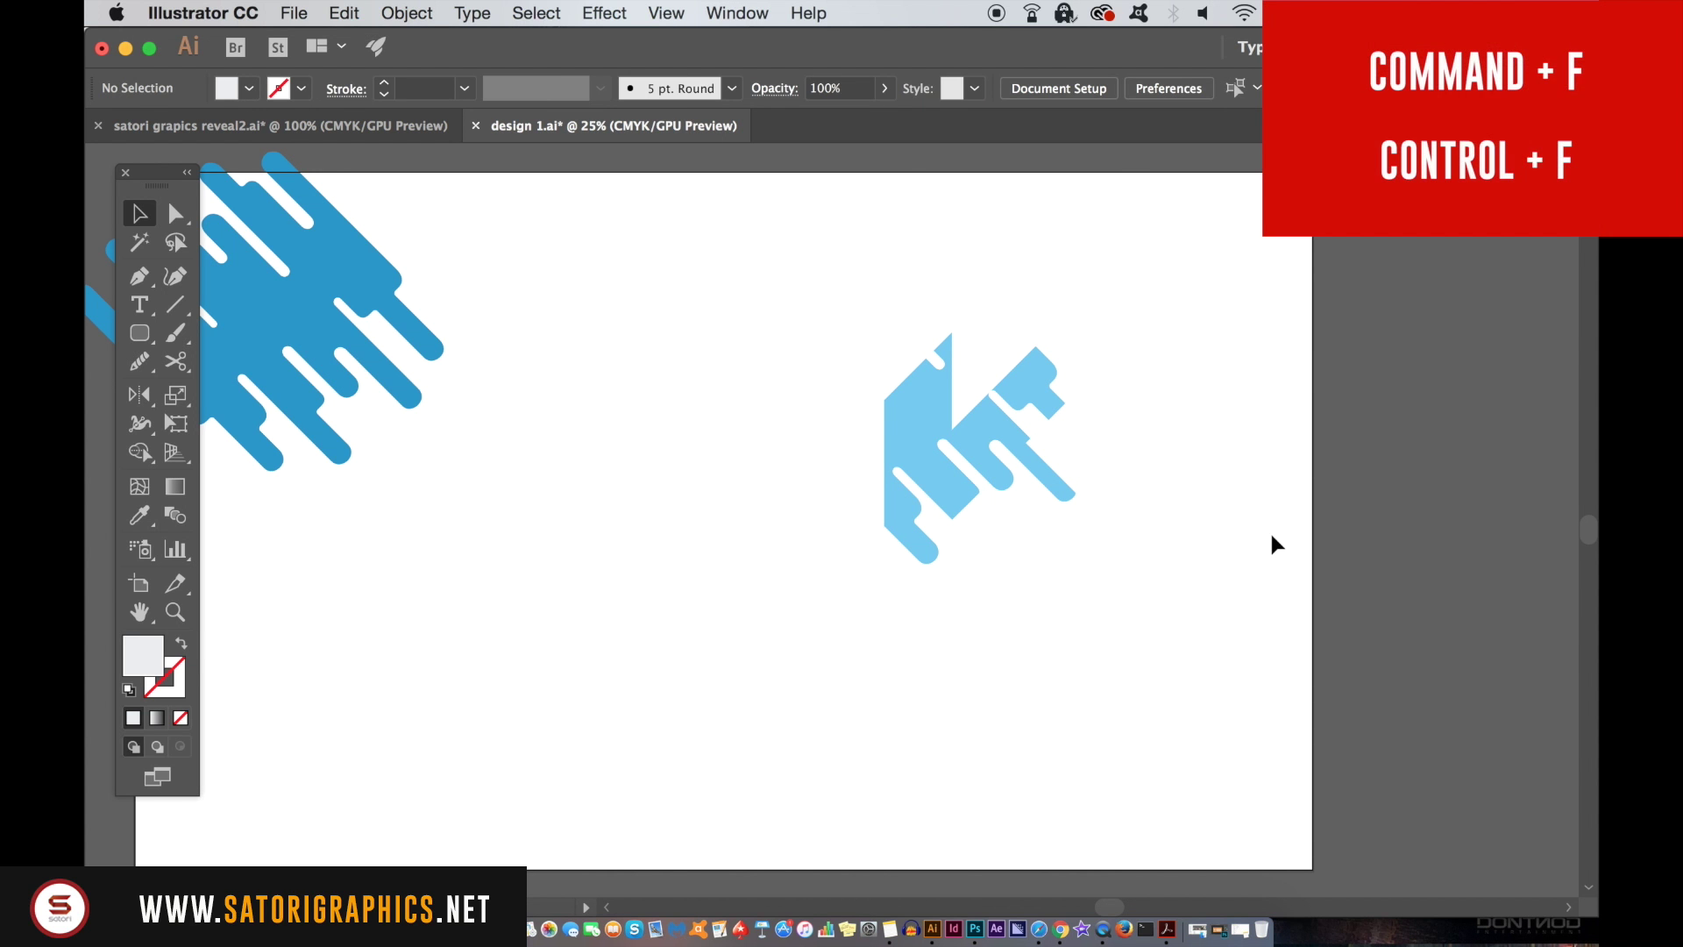
Paste the copied grey K in front and send it to the back.
key("super+f")
left_click(428, 11)
mouse_move(421, 61)
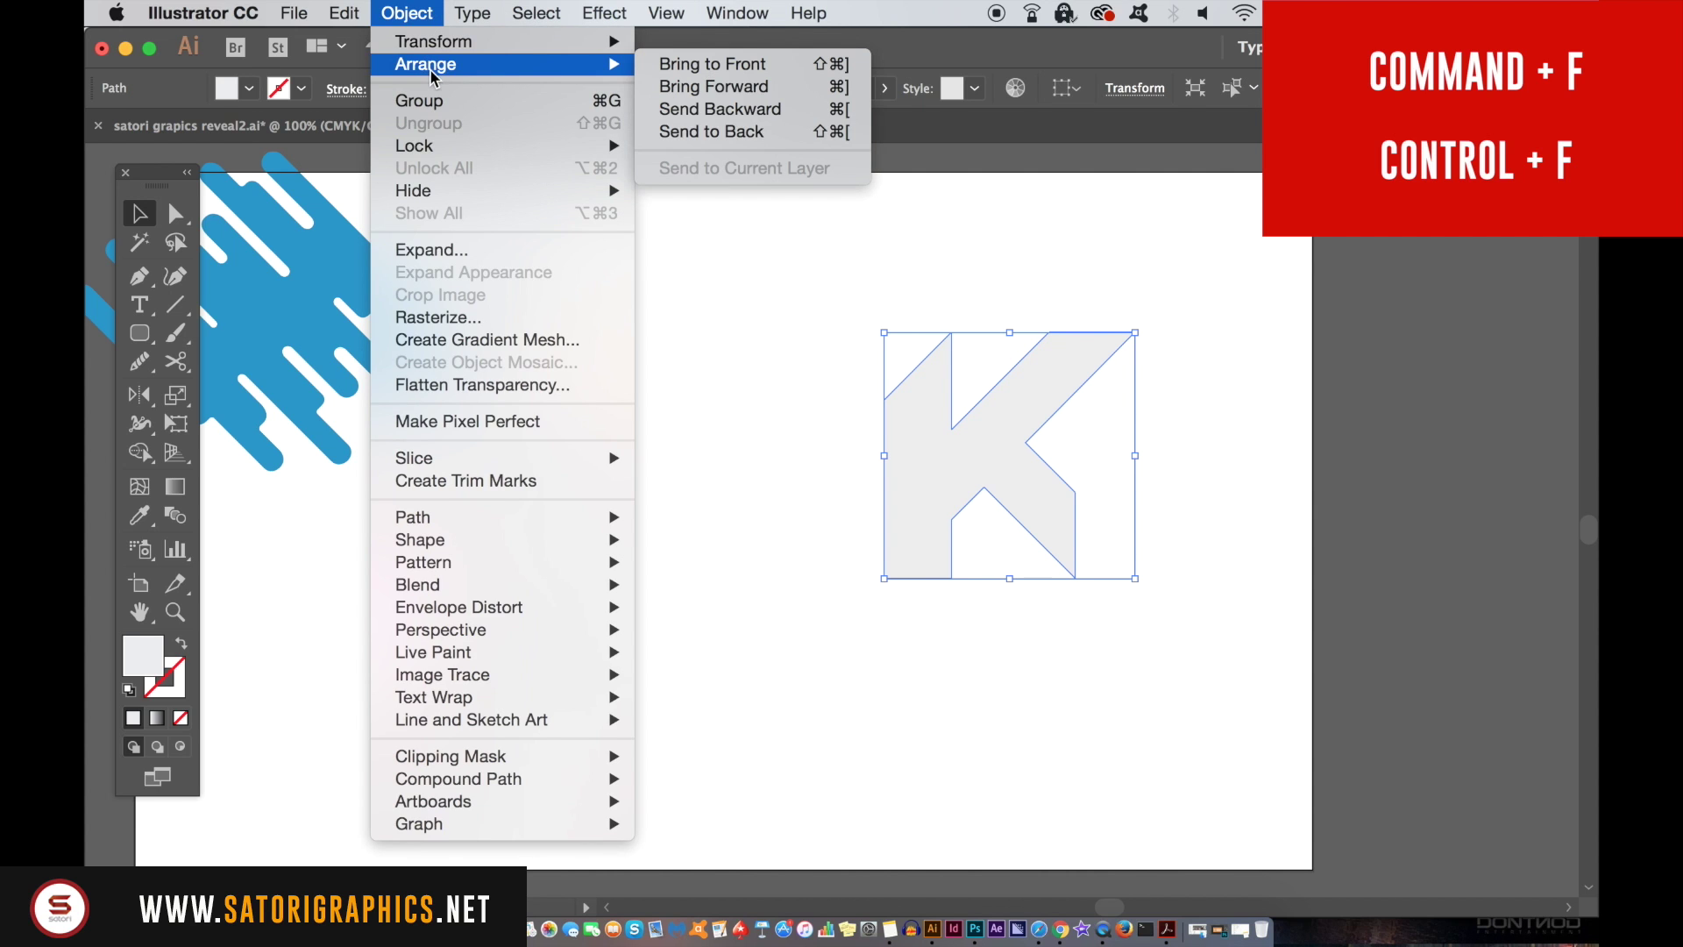
left_click(710, 131)
left_click(784, 403)
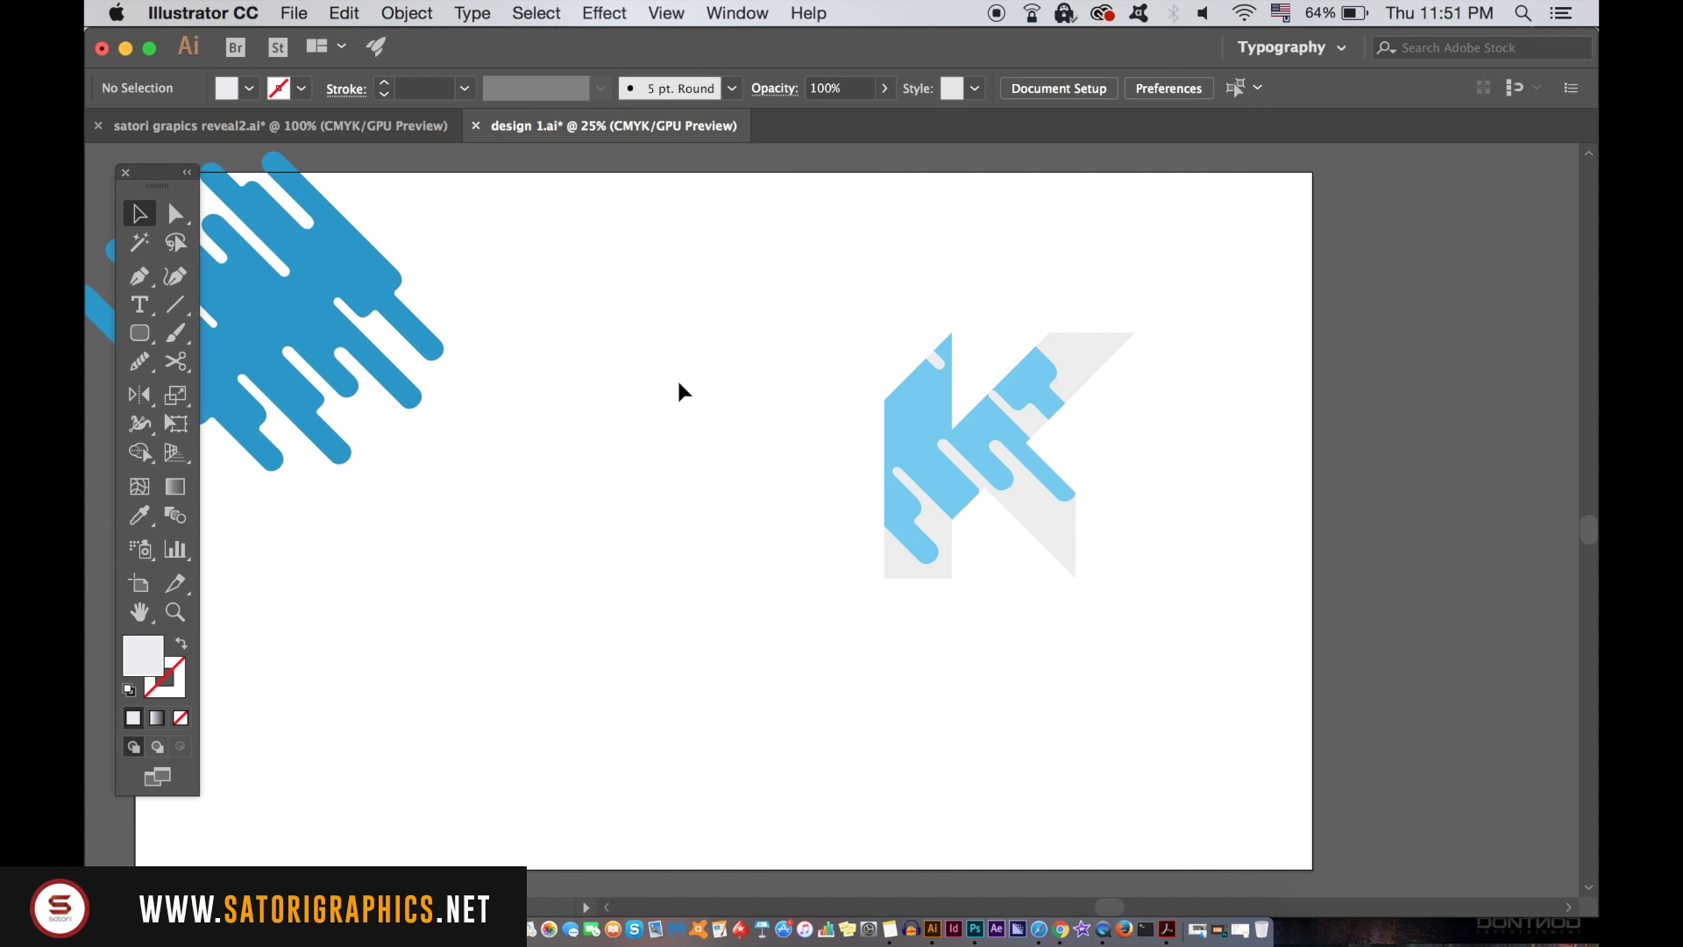
Send the dark-blue splatter to the back and position it behind the K.
left_click_drag(386, 308, 794, 380)
left_click(386, 10)
mouse_move(481, 64)
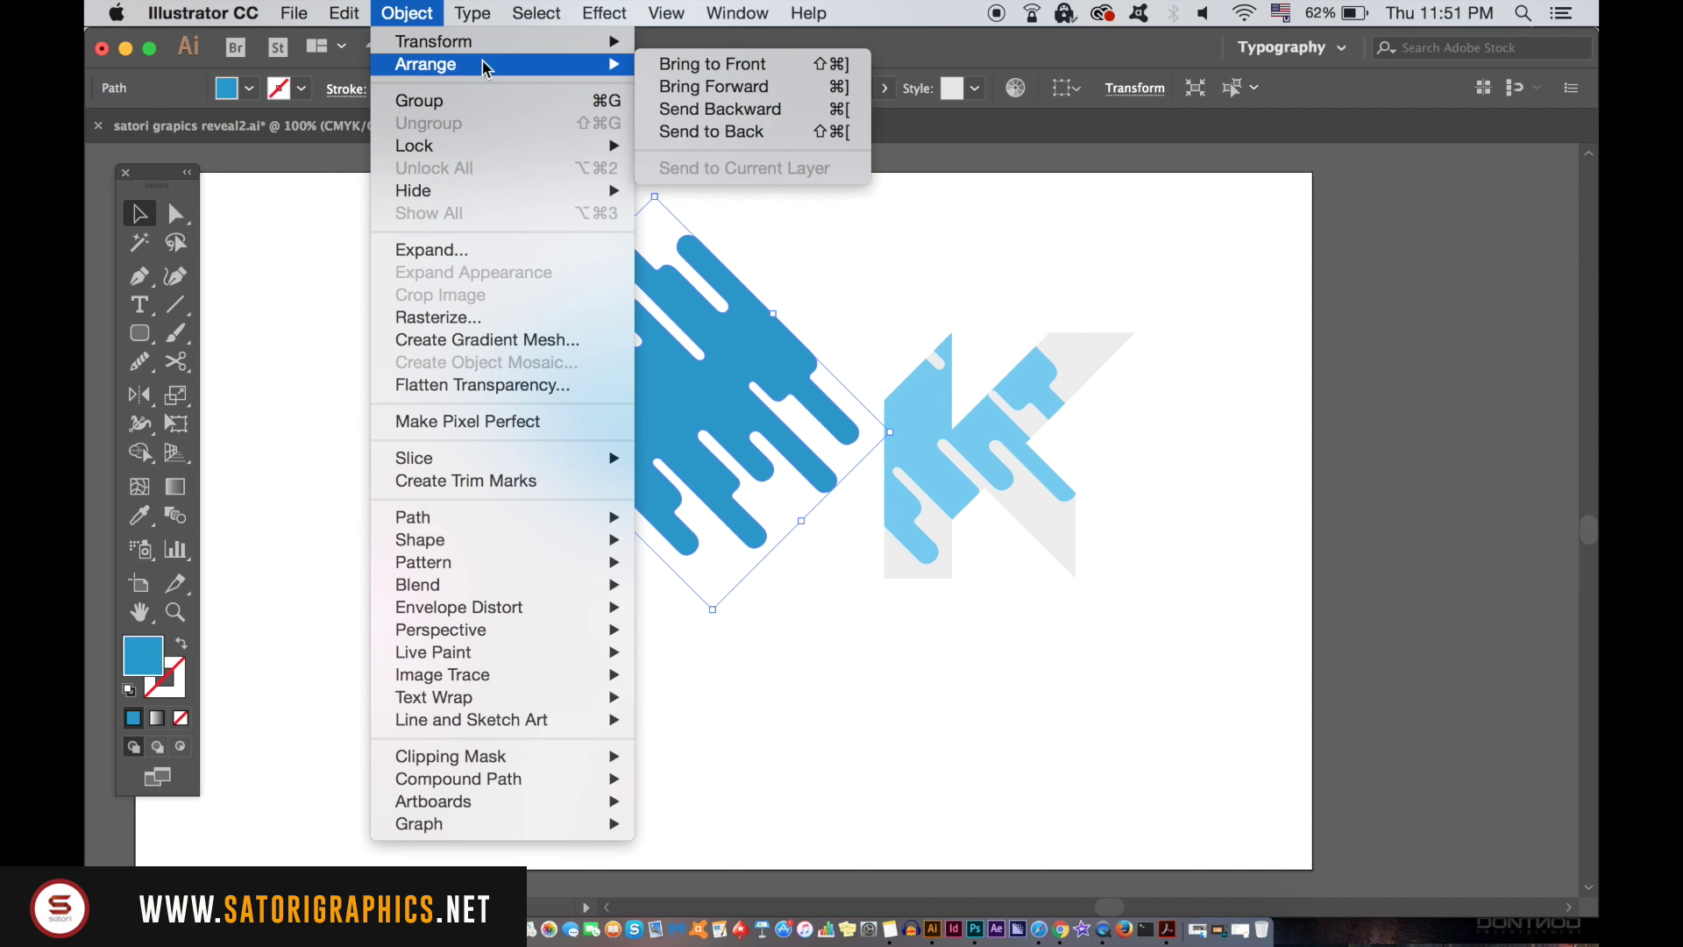
left_click(760, 133)
left_click_drag(751, 348, 970, 356)
left_click(712, 709)
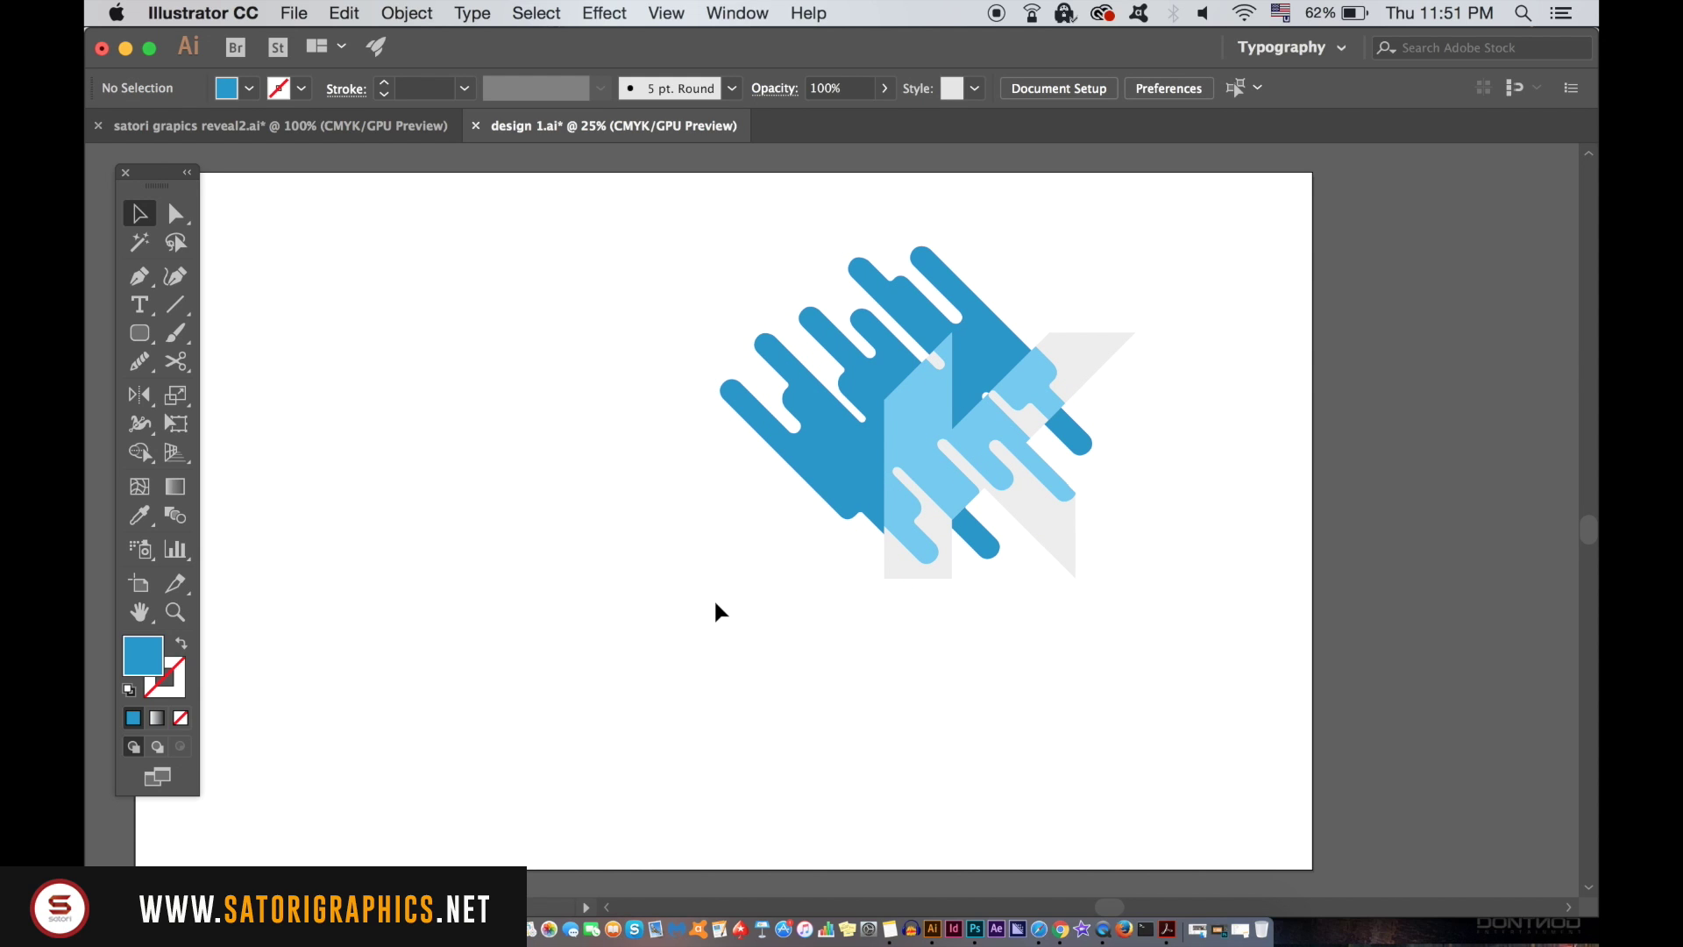
Add a Drop Shadow to the grey K with a near-black colour and preview on.
key("super+minus")
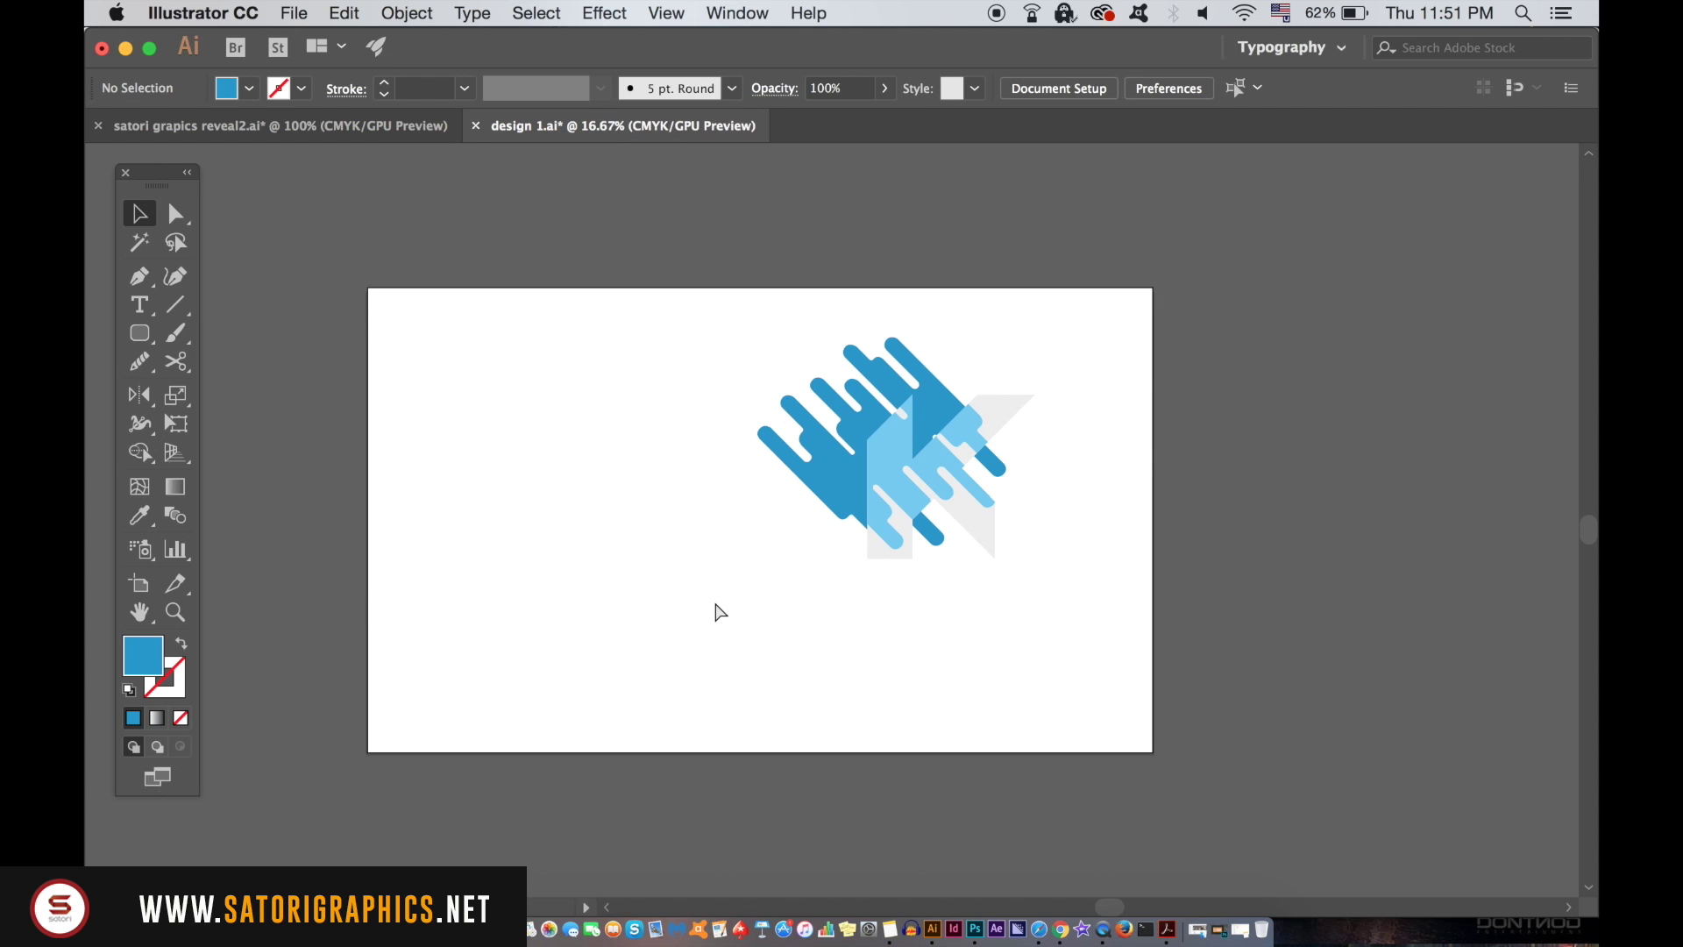
key("super+equal")
left_click(1067, 549)
left_click(535, 12)
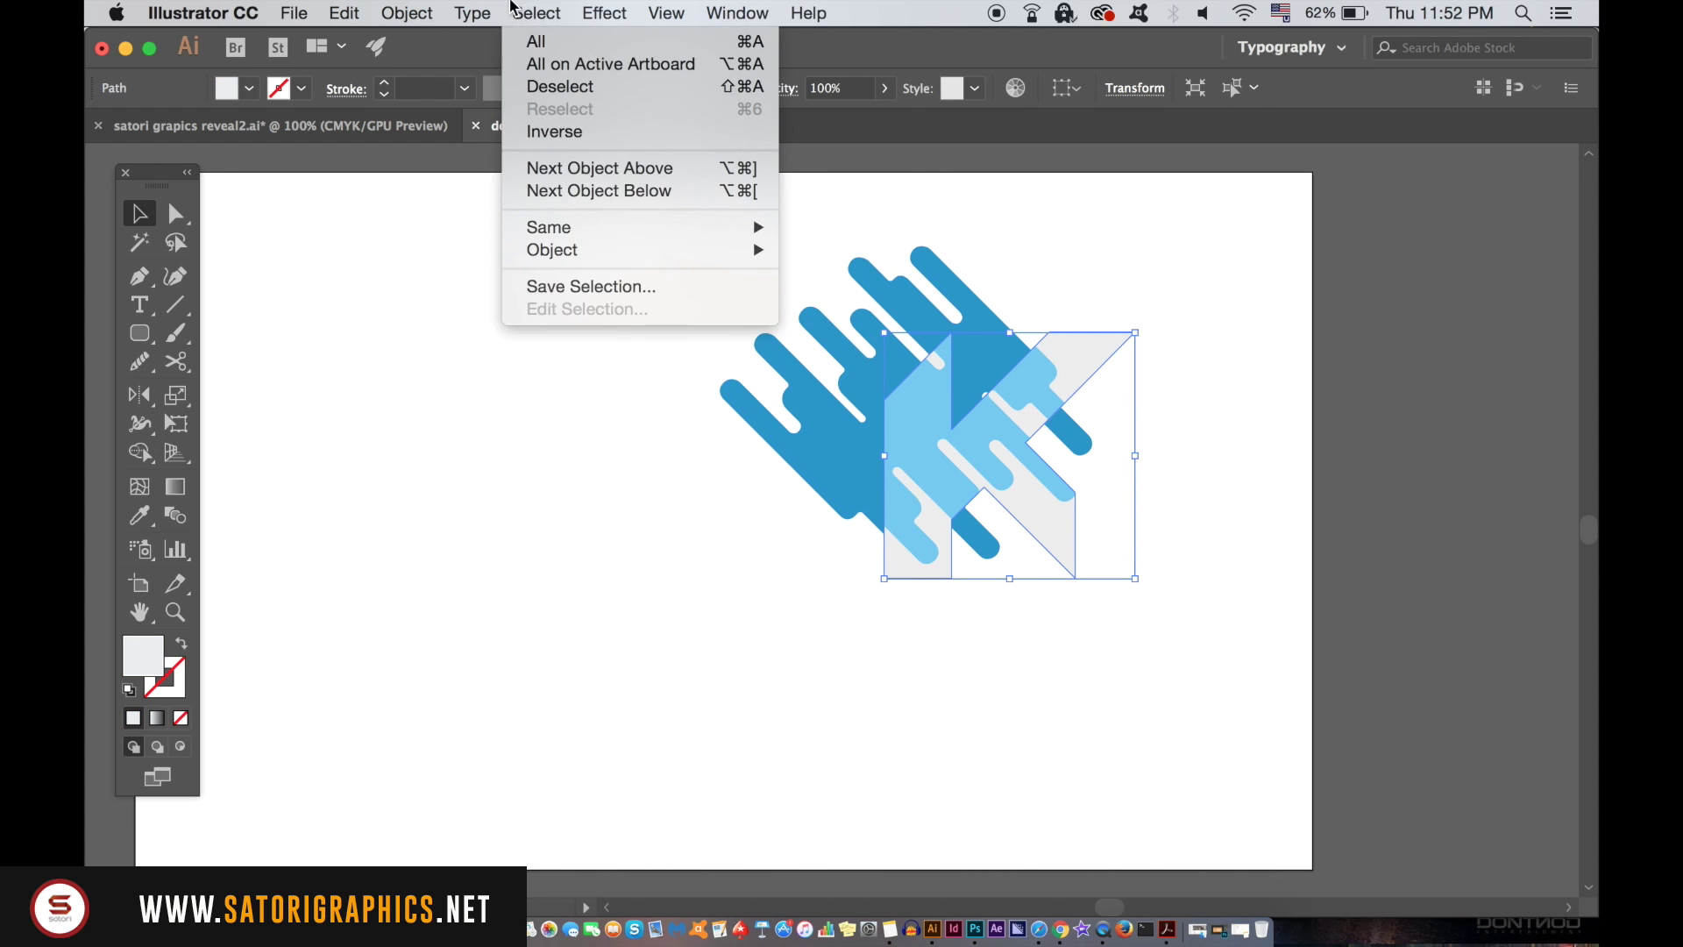
mouse_move(605, 12)
mouse_move(720, 317)
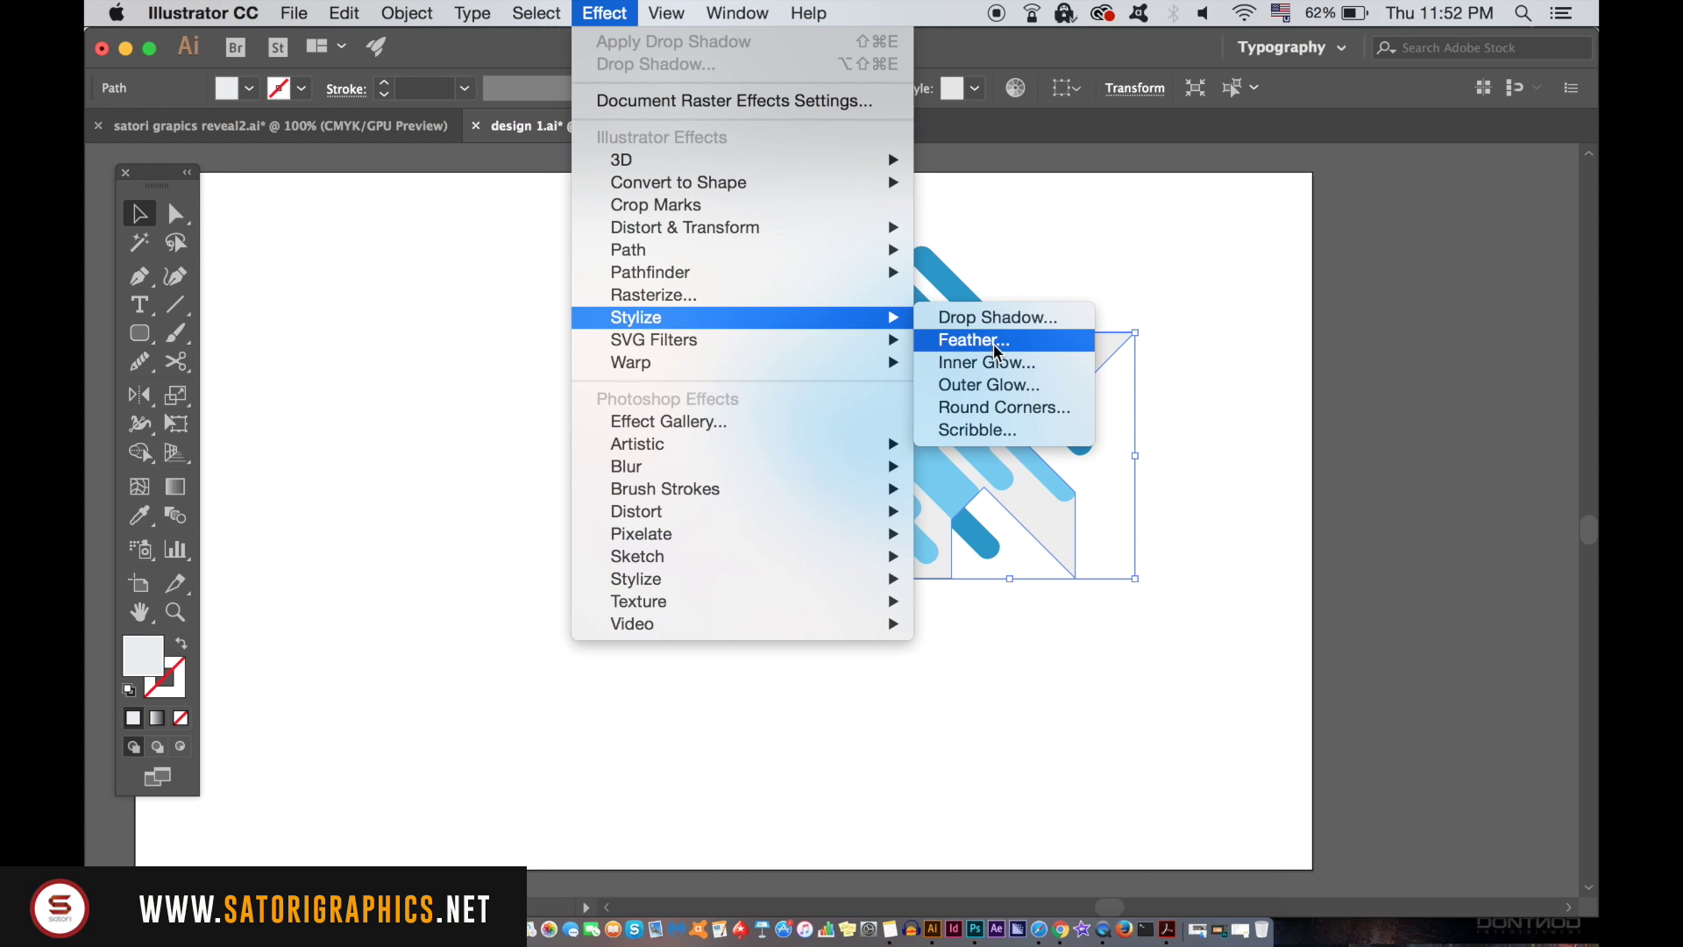
left_click(999, 318)
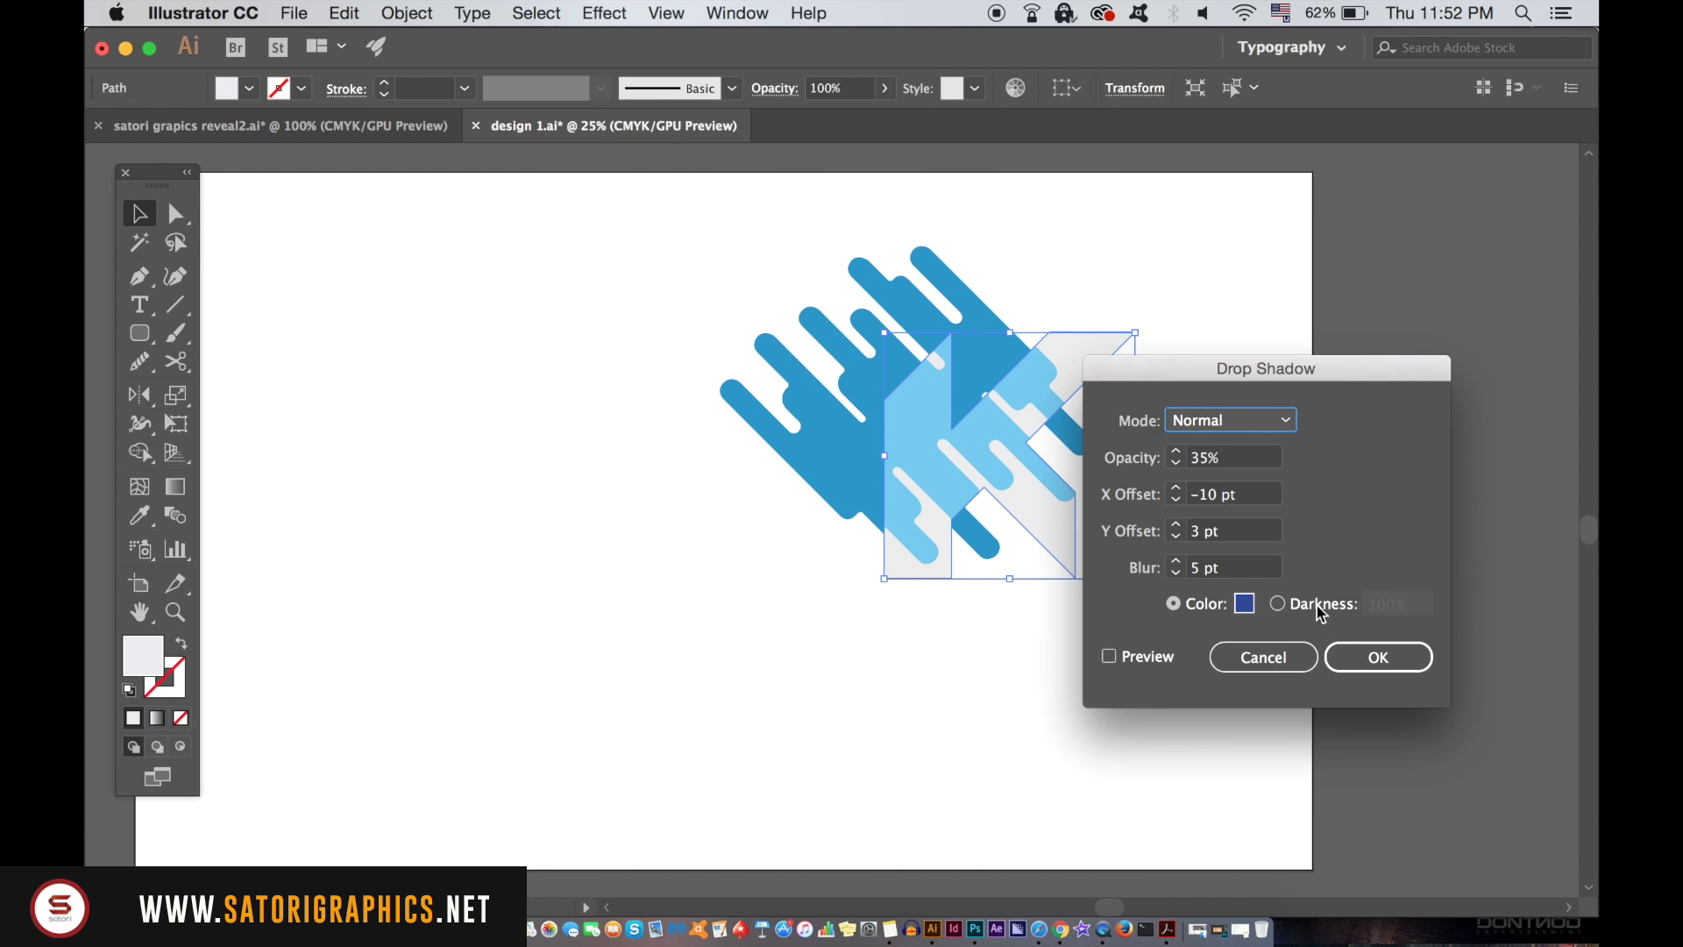
left_click(1245, 603)
left_click(845, 740)
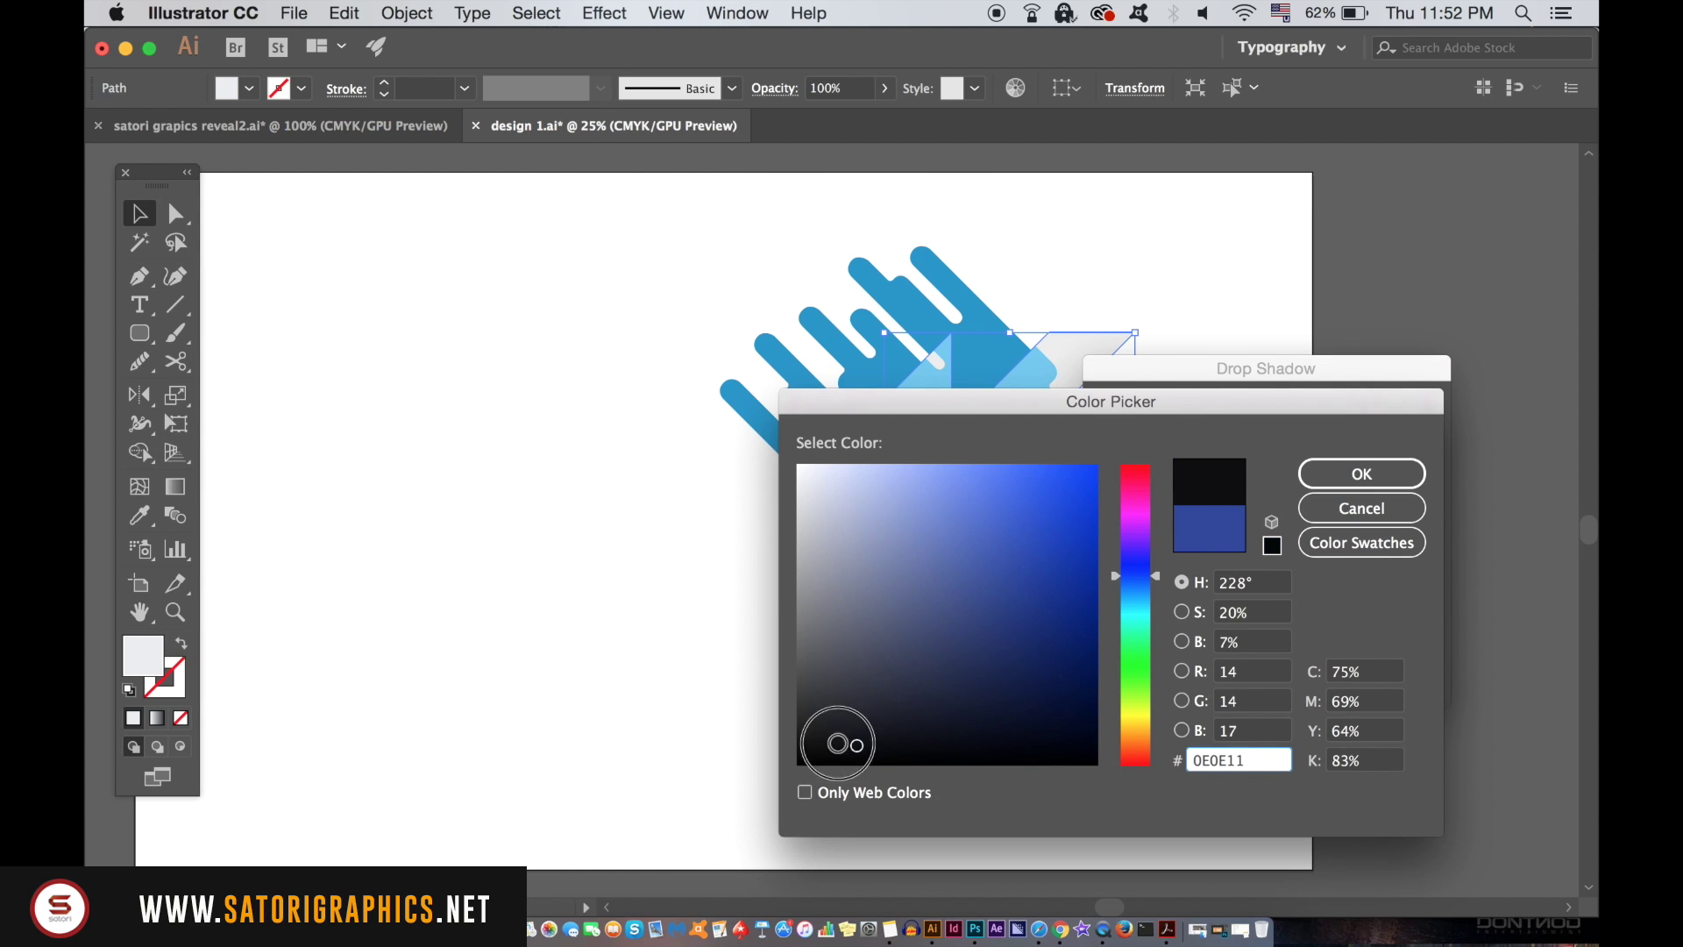
left_click(1349, 480)
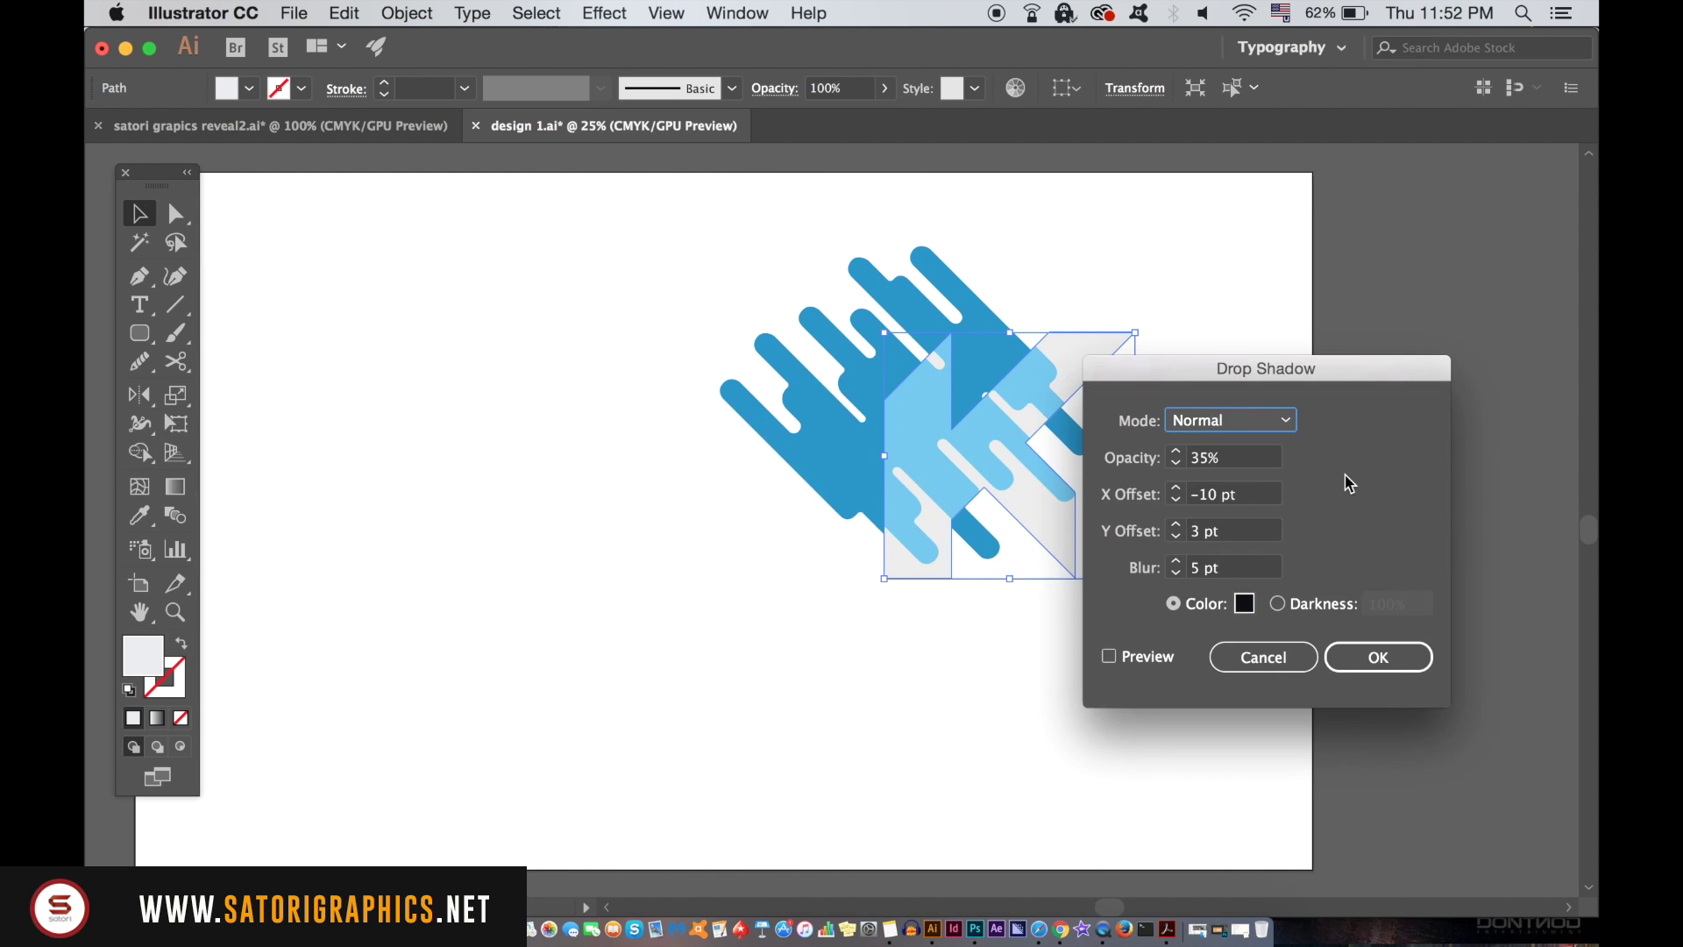
left_click(1170, 650)
Set the shadow's Y offset to 7 pt, X offset to −15 pt and opacity 45%.
left_click(1245, 533)
type("7")
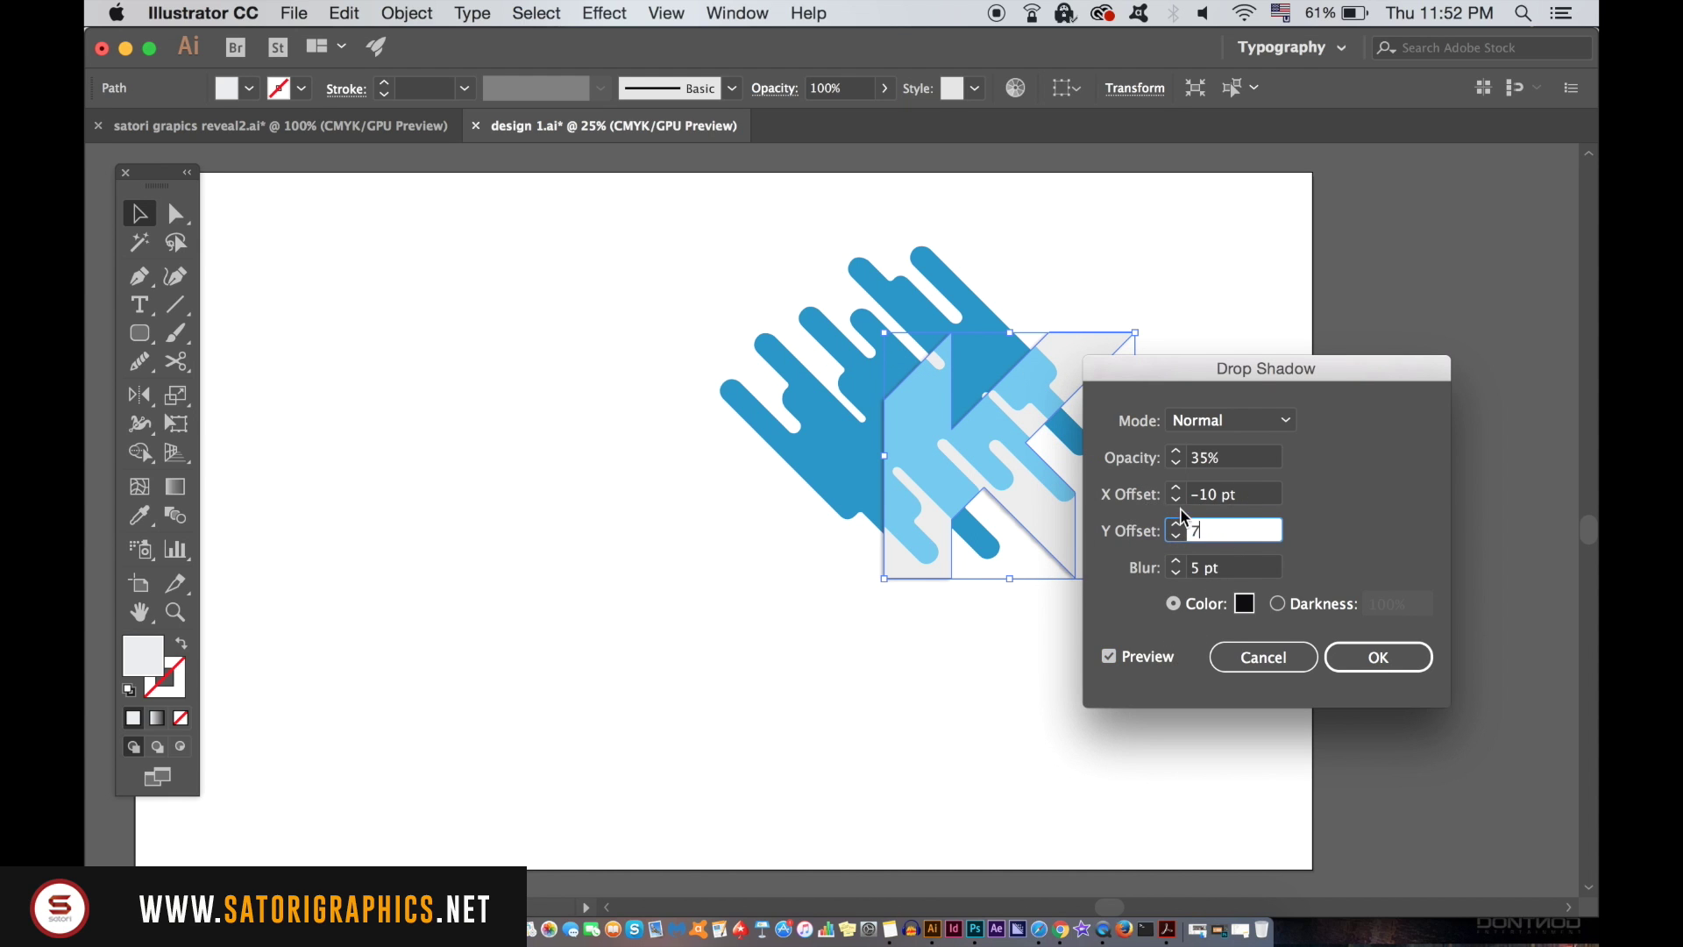
left_click(1251, 496)
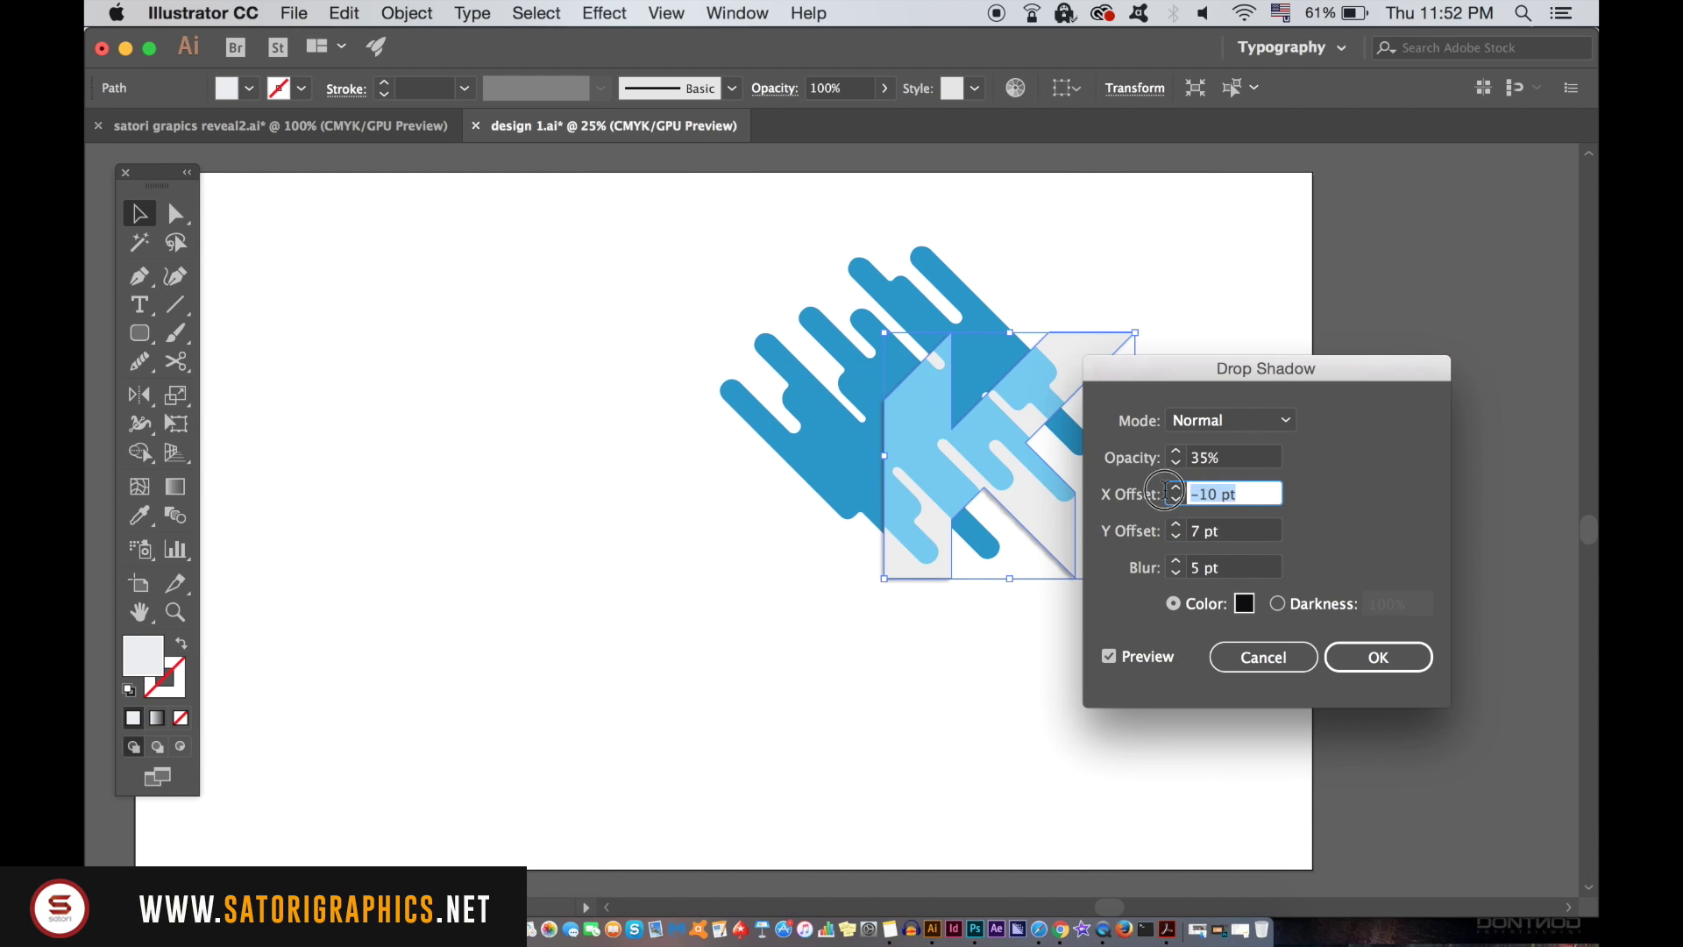
type("-15")
left_click(1235, 536)
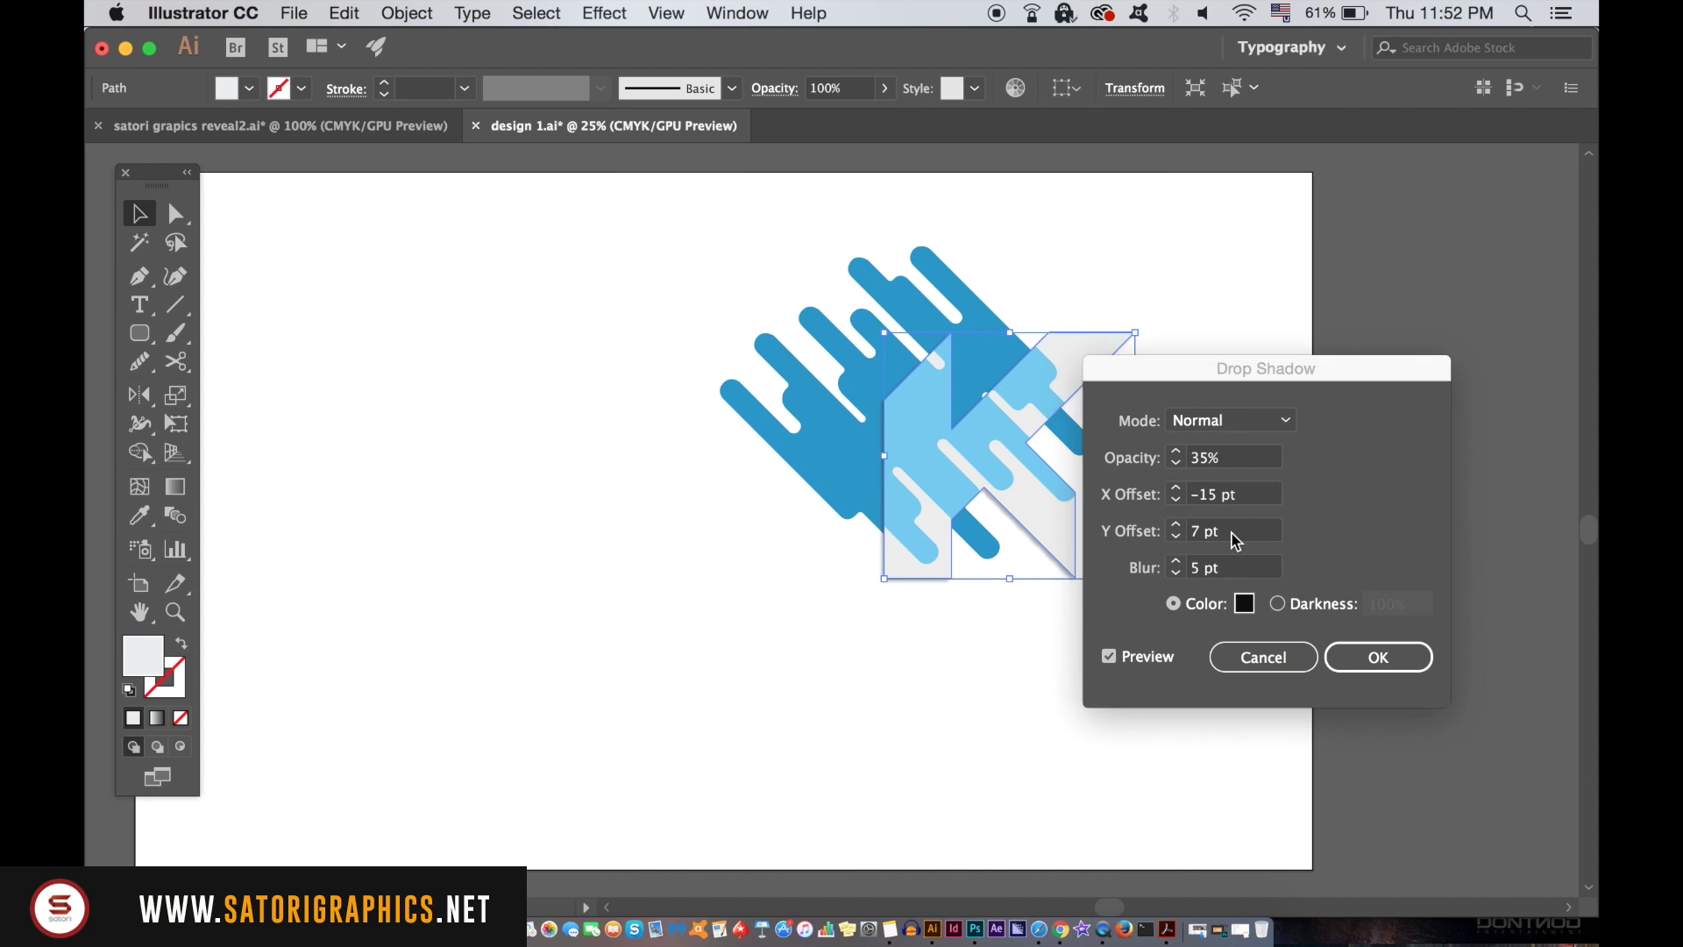
left_click(1215, 458)
type("45")
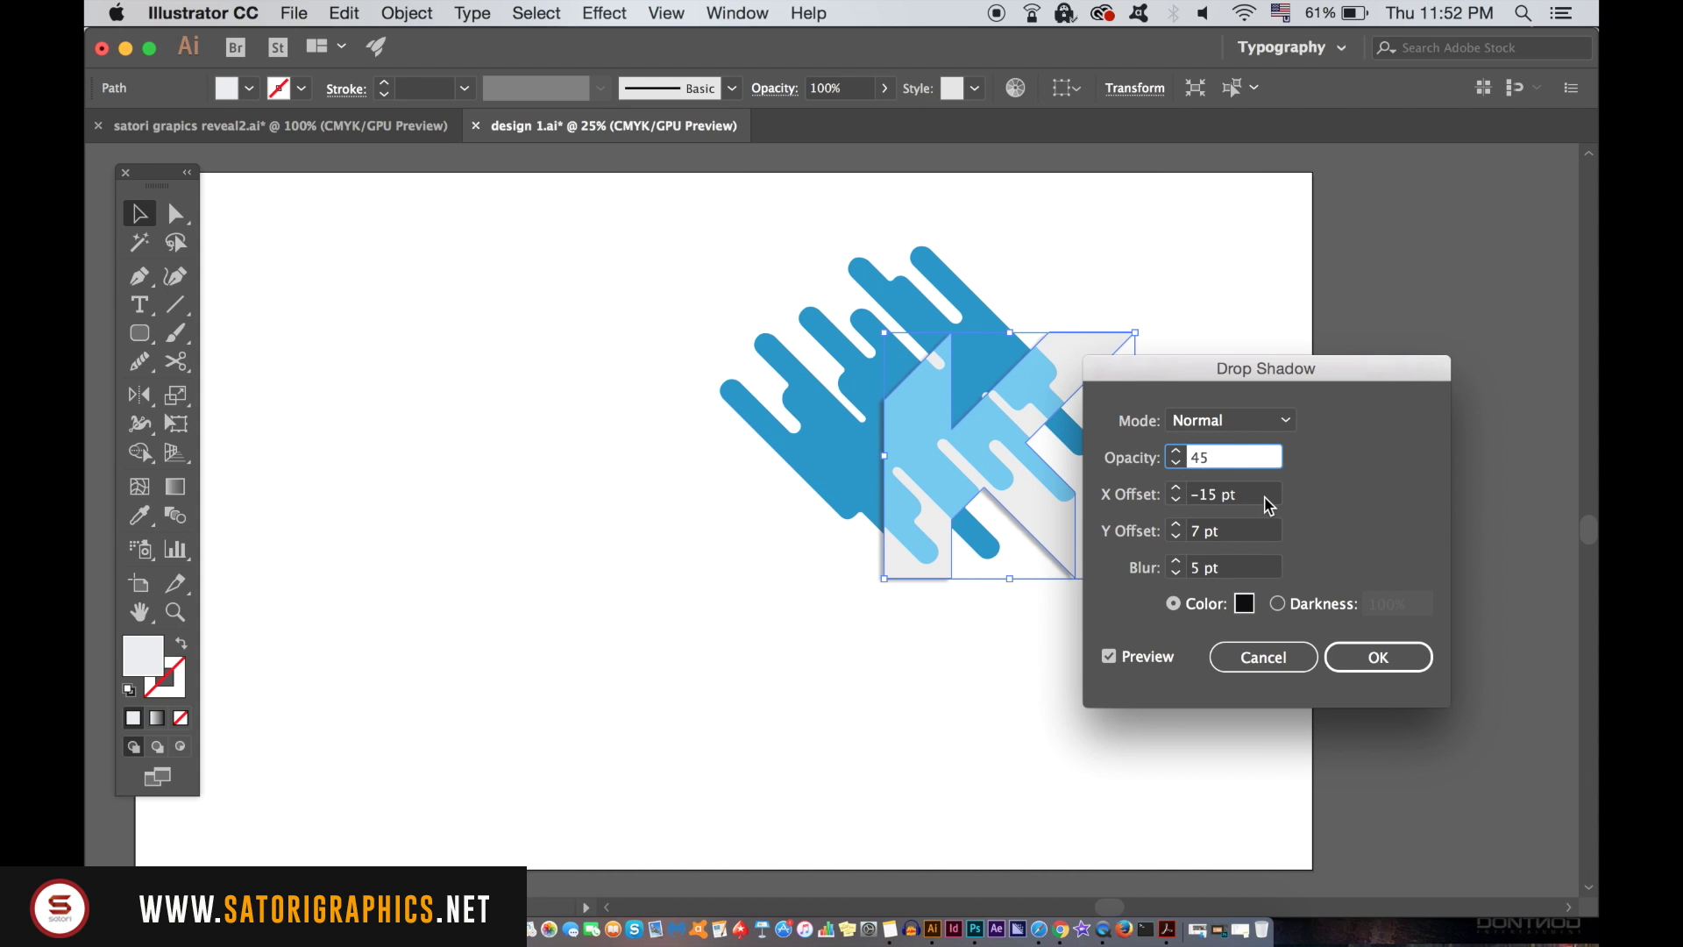
left_click(1269, 498)
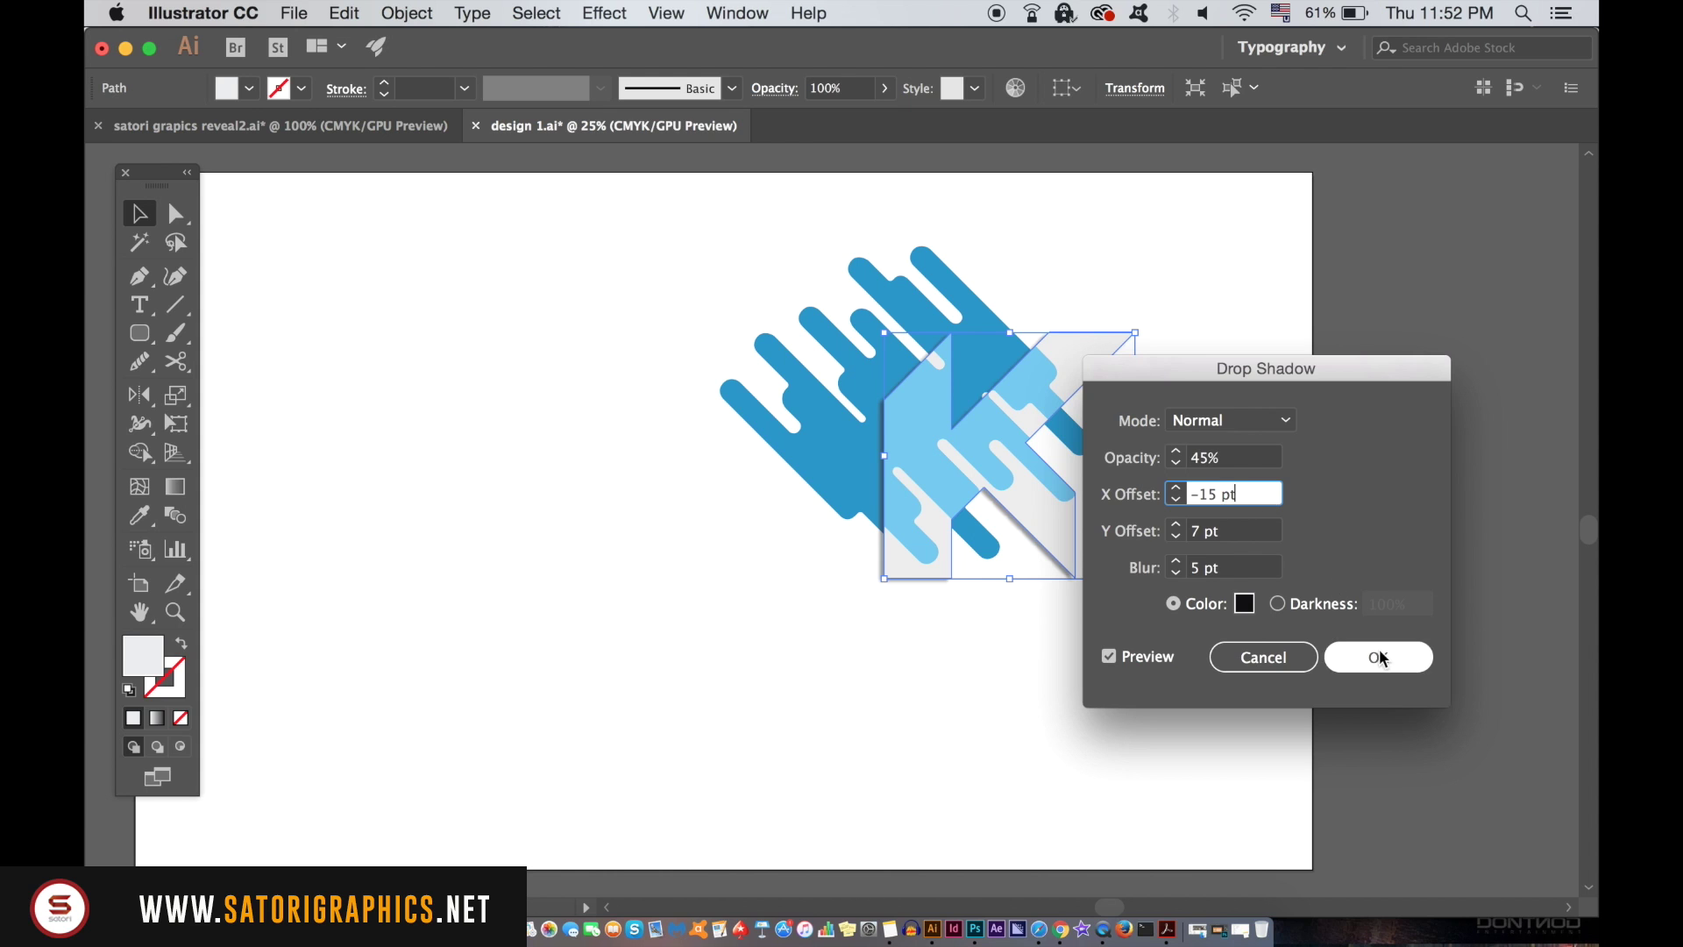
Choose a darker near-black shadow colour and apply the drop shadow.
left_click(1245, 603)
left_click(819, 751)
left_click(1362, 474)
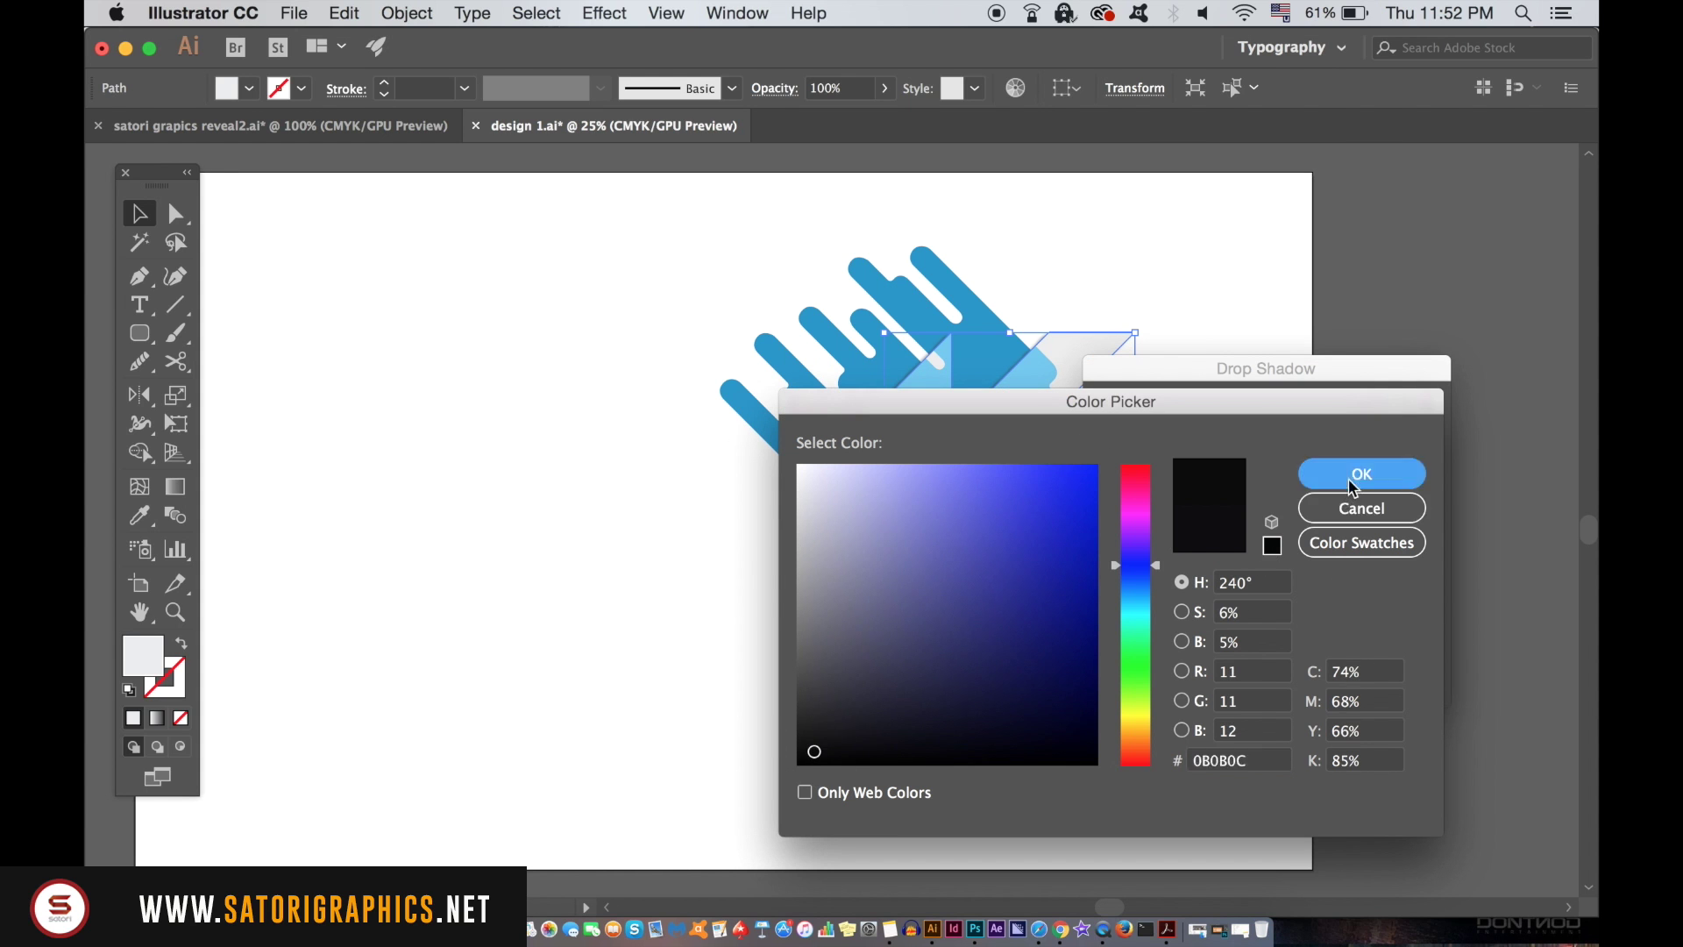
left_click(1394, 660)
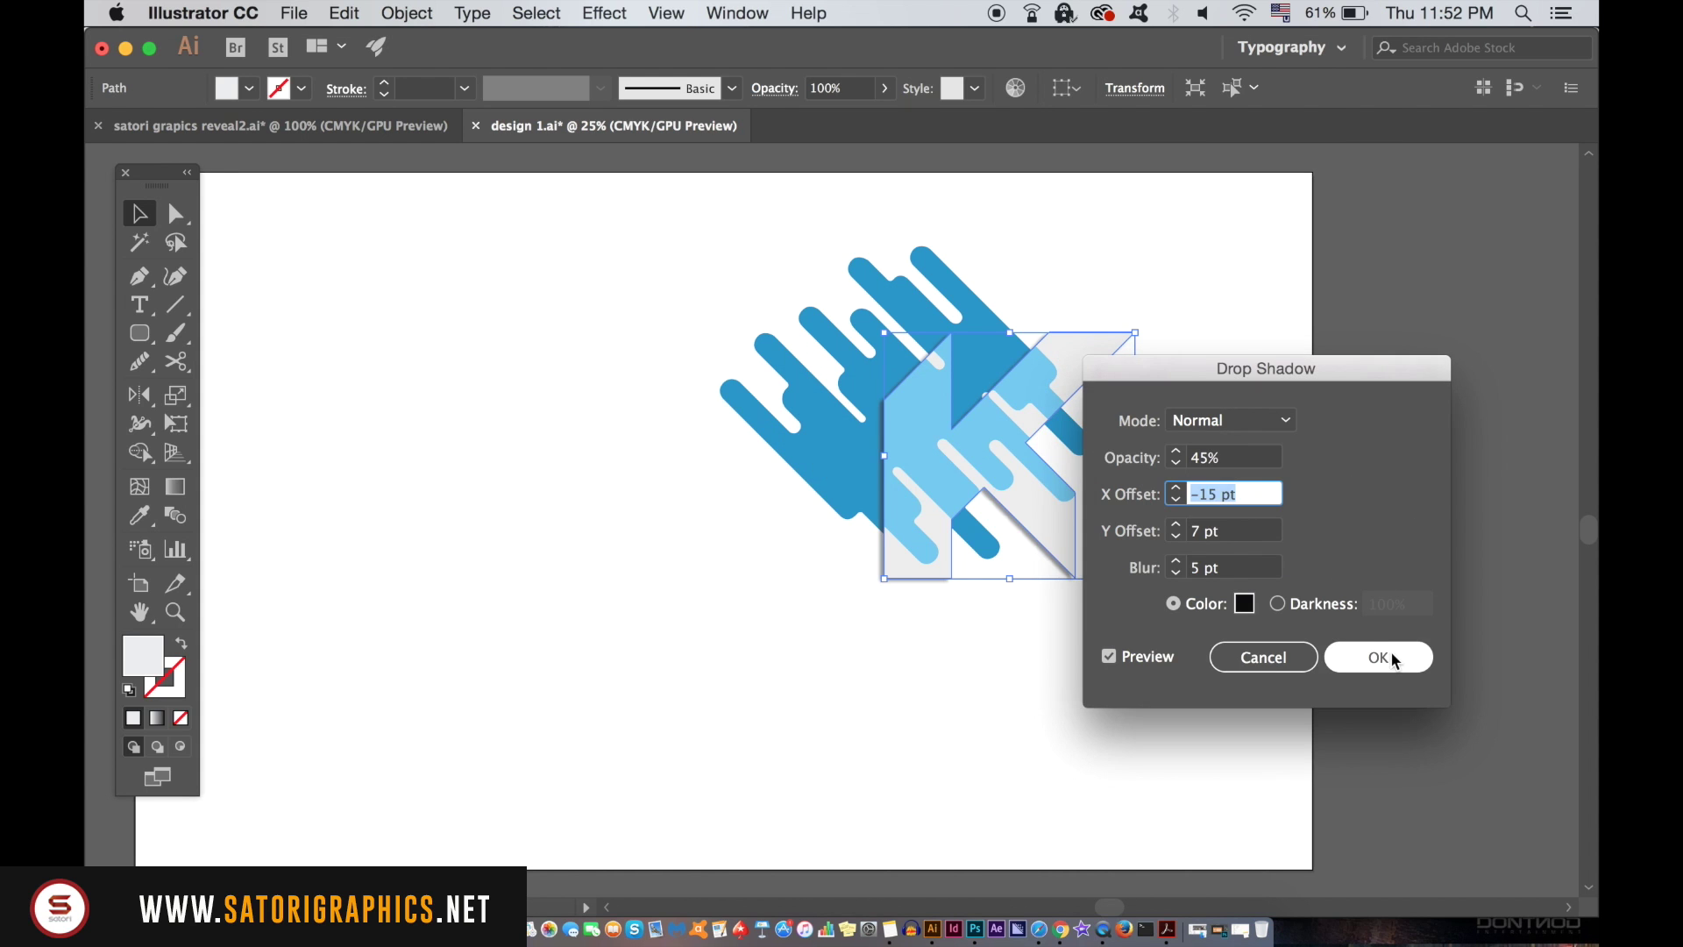
left_click(1320, 688)
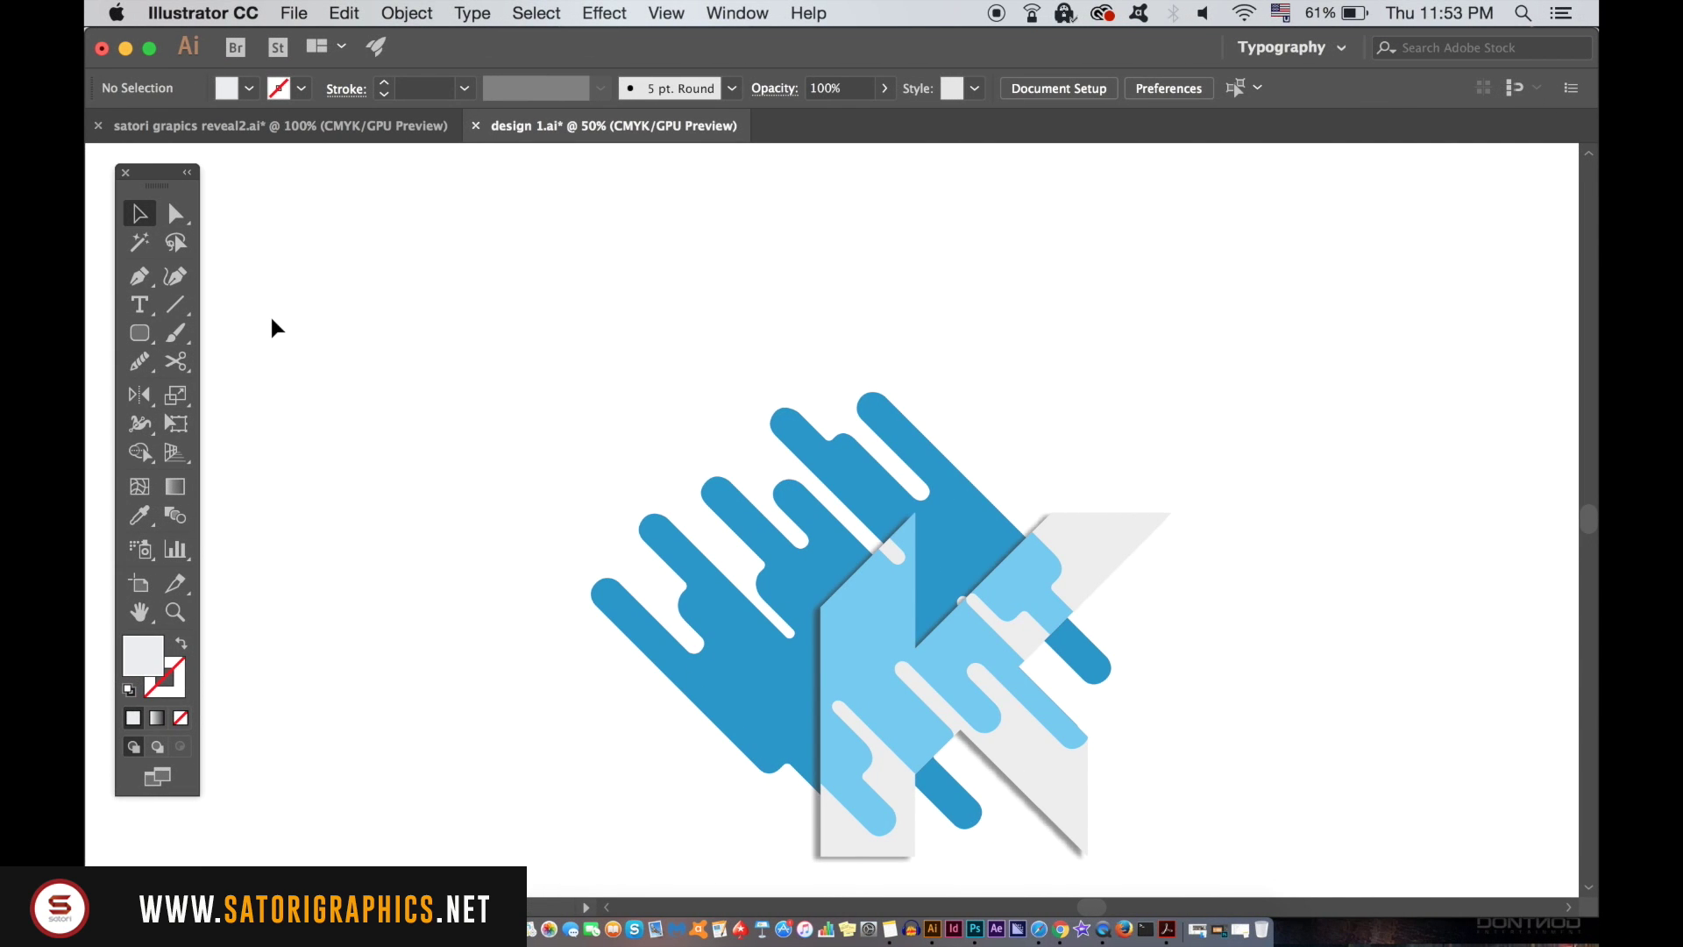
Draw five small rounded capsules near the top-left and select them all.
left_click_drag(139, 333, 252, 362)
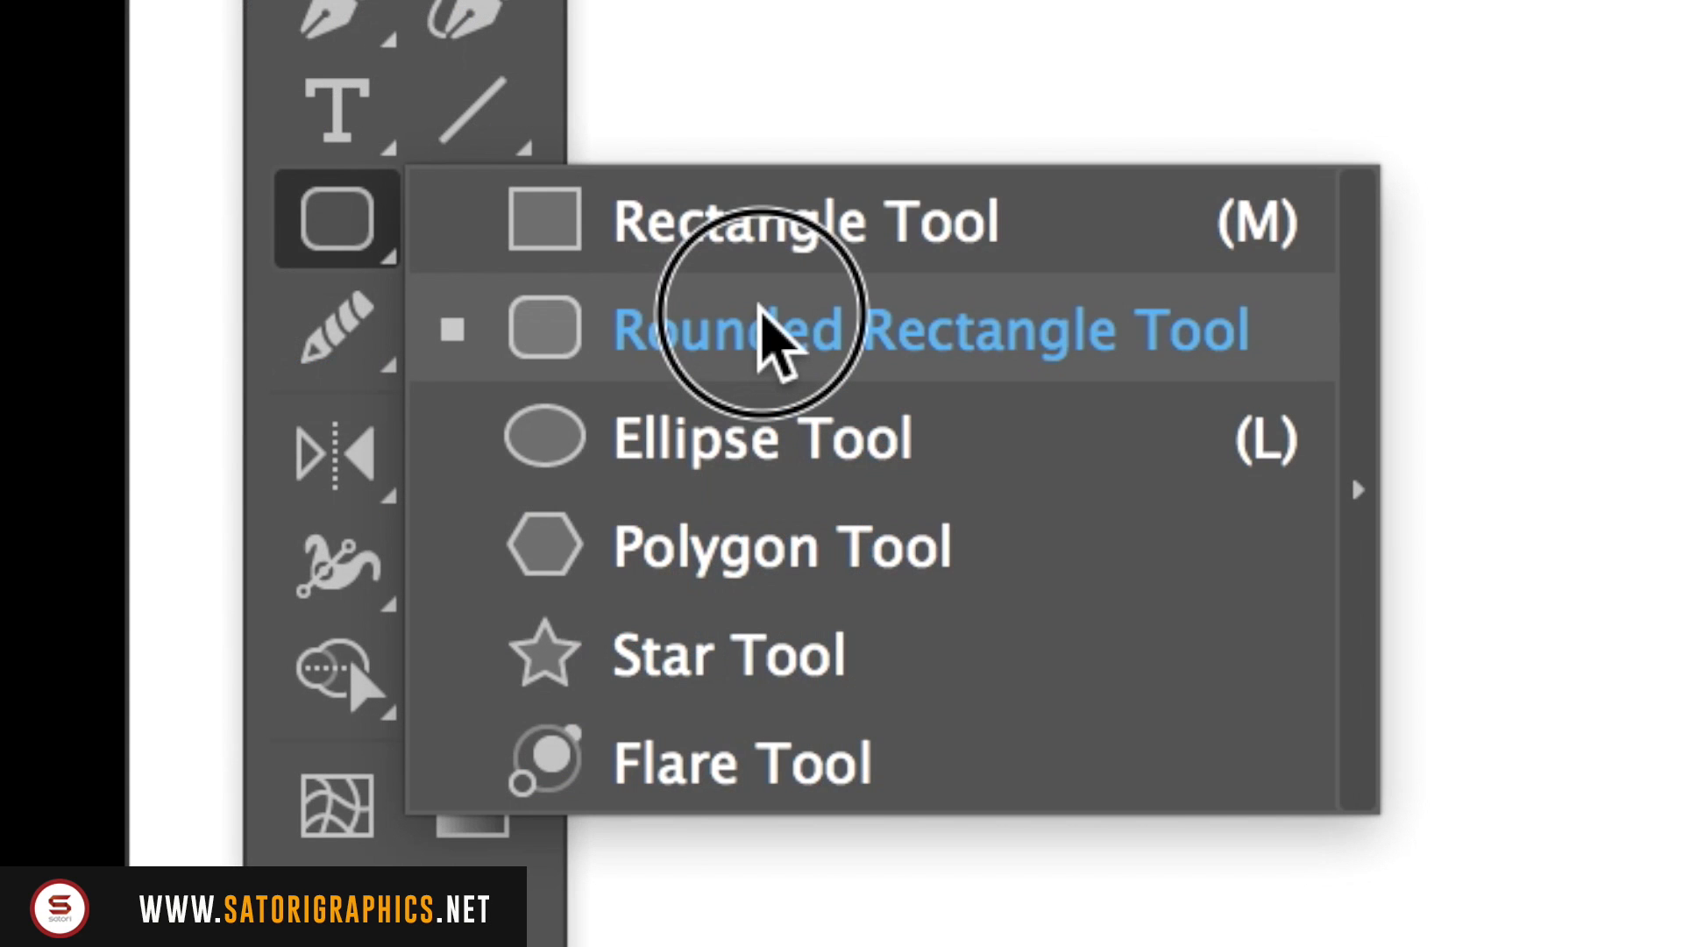
left_click_drag(759, 306, 759, 305)
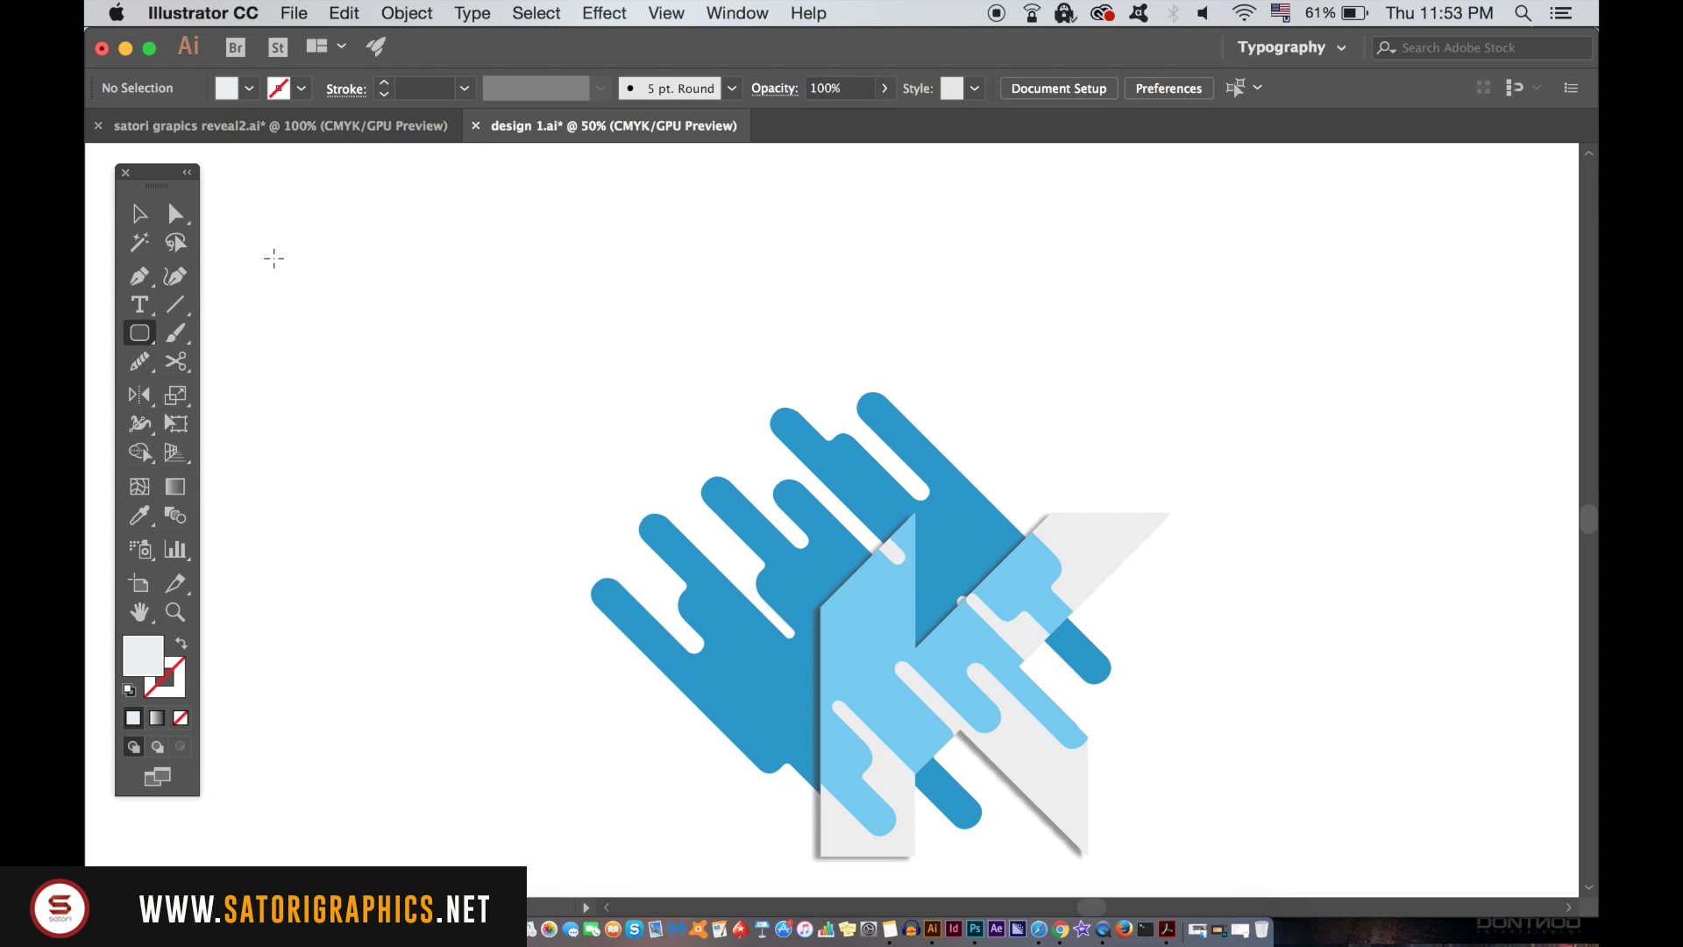
left_click_drag(274, 201, 309, 373)
key("v")
left_click(298, 206)
left_click(248, 184)
left_click_drag(245, 176, 364, 379)
Fill the five capsules pink (FF6EFF).
double_click(158, 640)
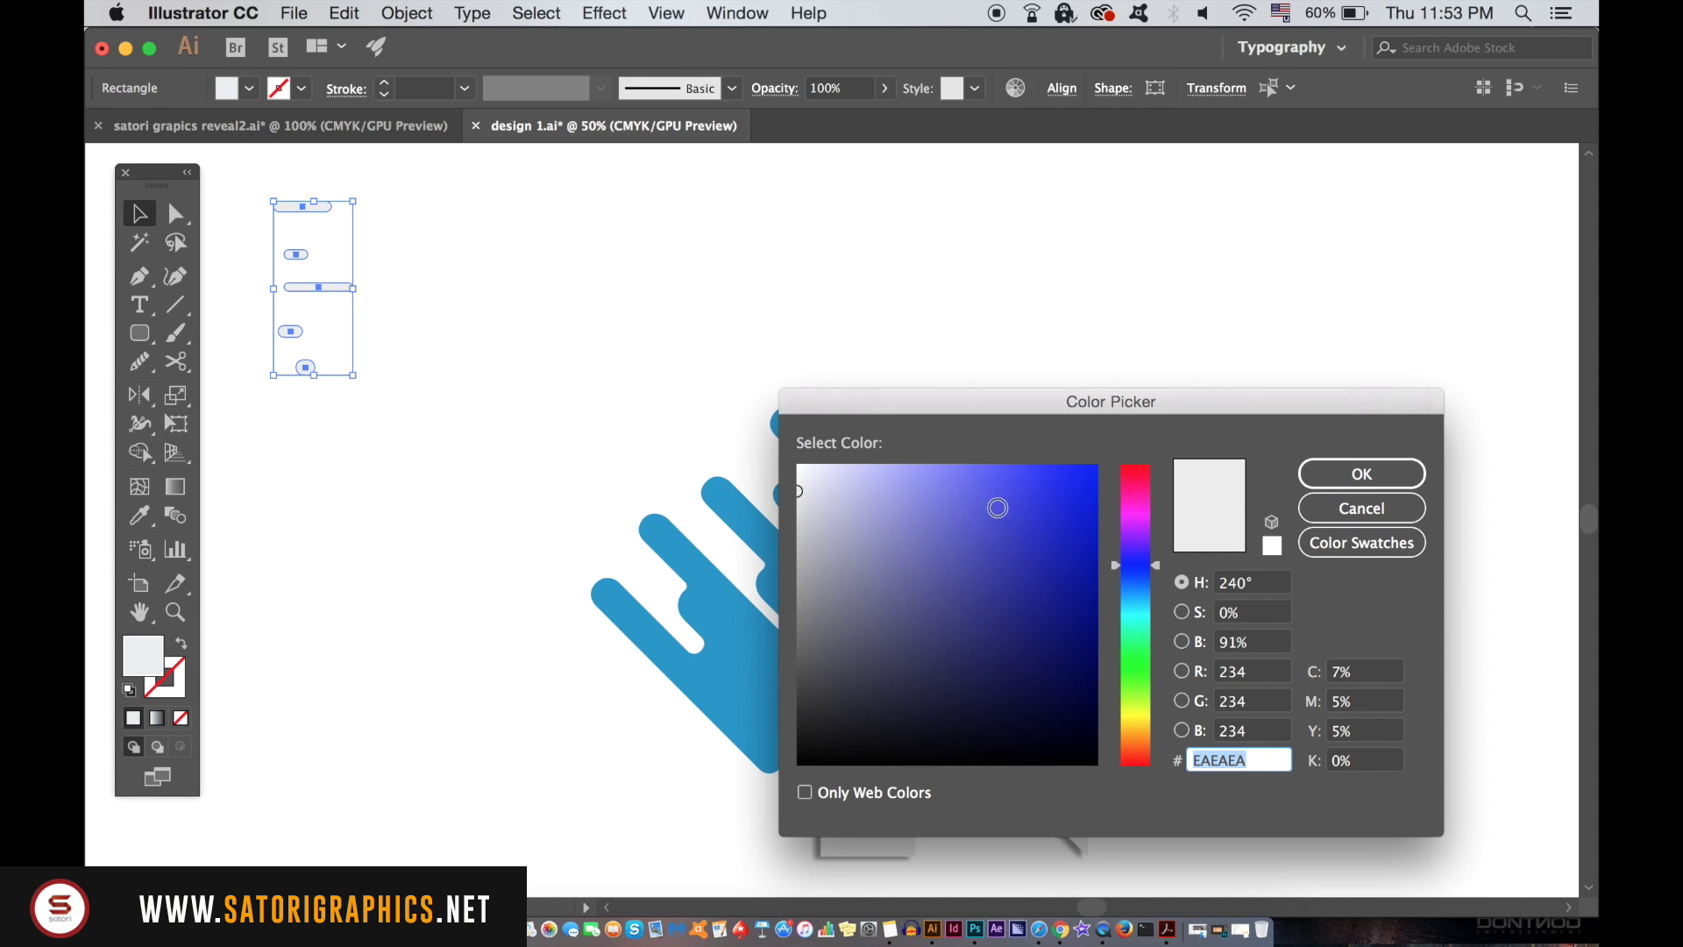
left_click(1142, 534)
left_click_drag(1061, 518, 968, 463)
left_click(1149, 515)
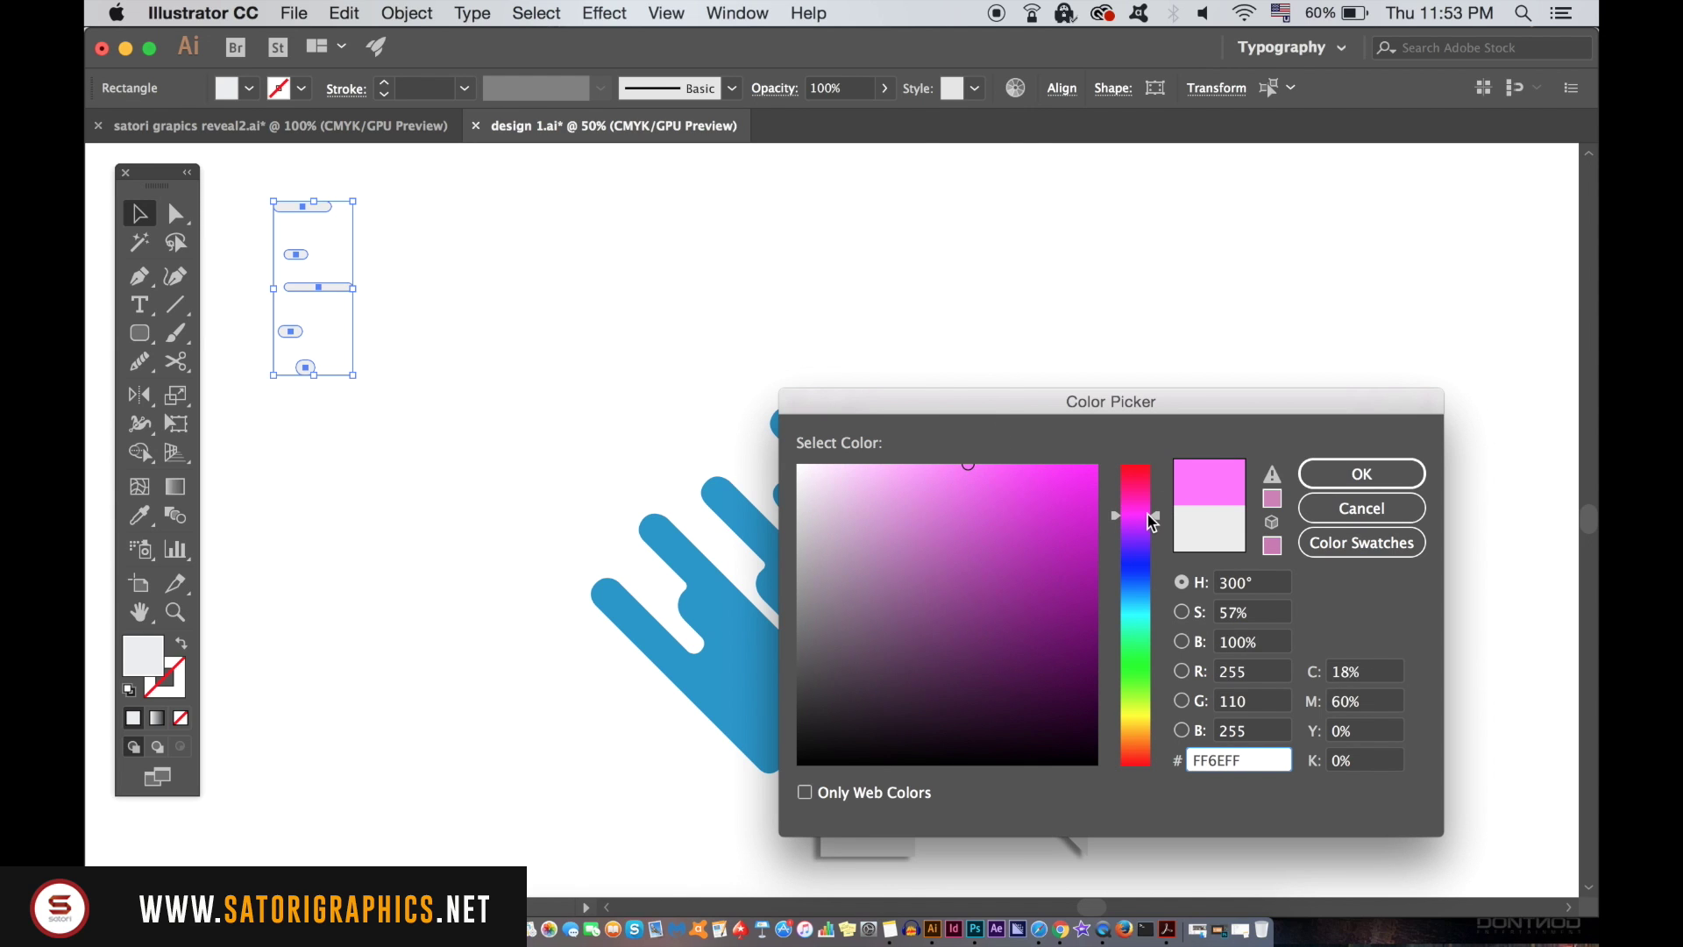
left_click(1362, 473)
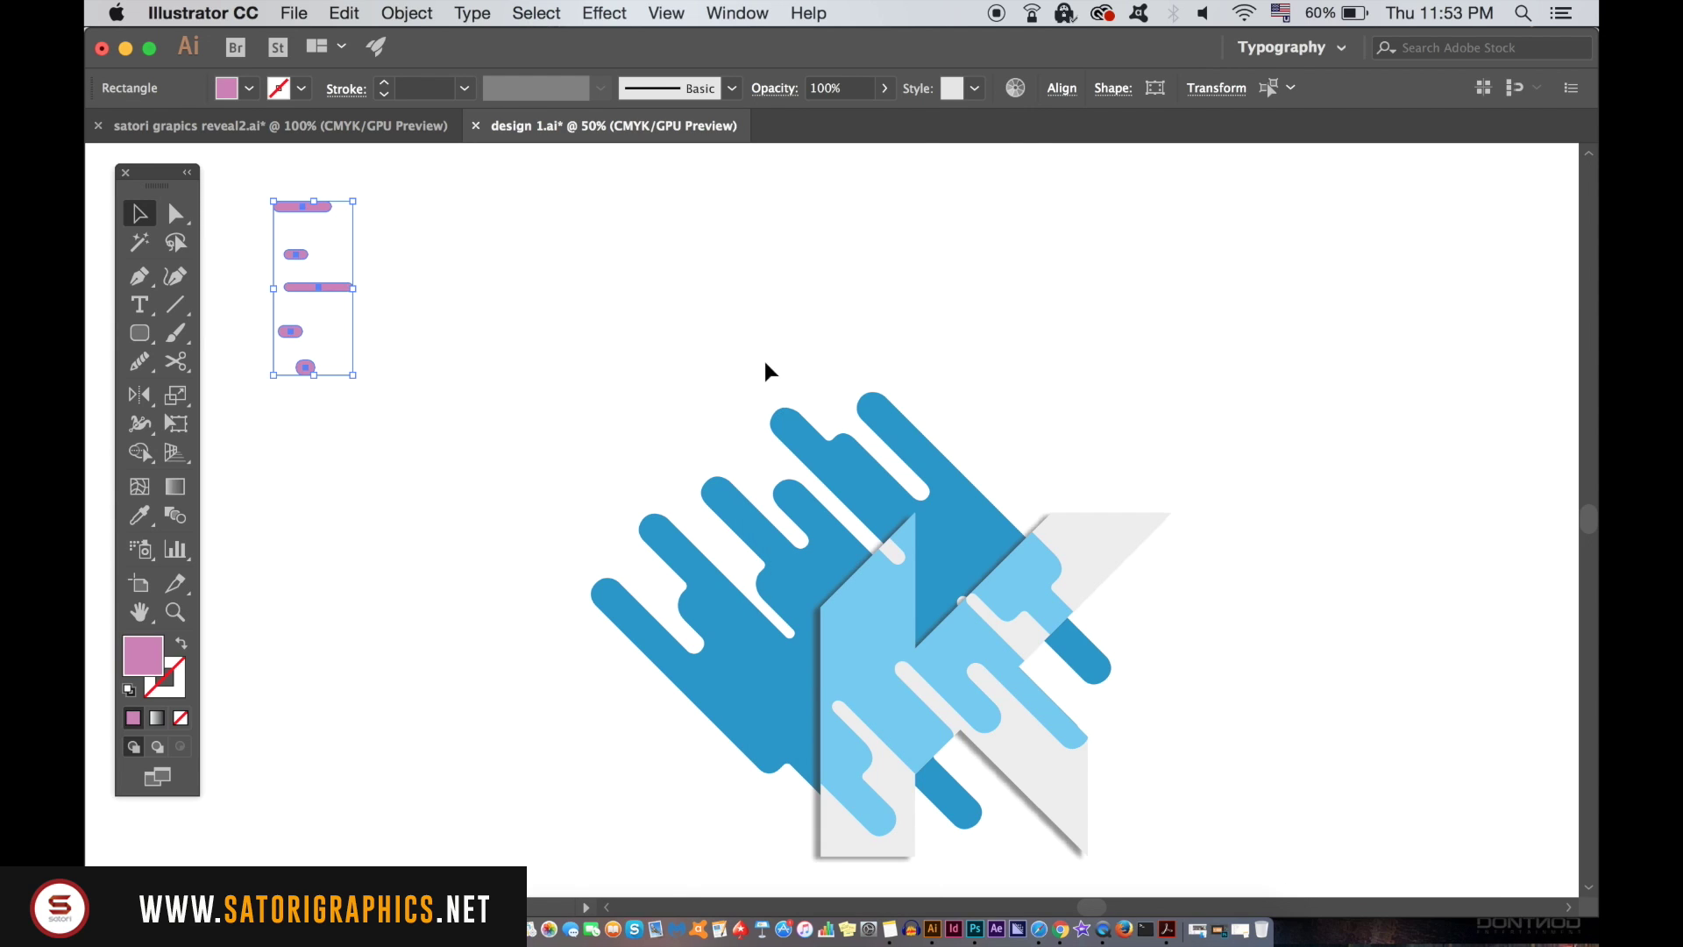
Rotate the pink capsules by 45°, then a further 90°.
left_click(407, 13)
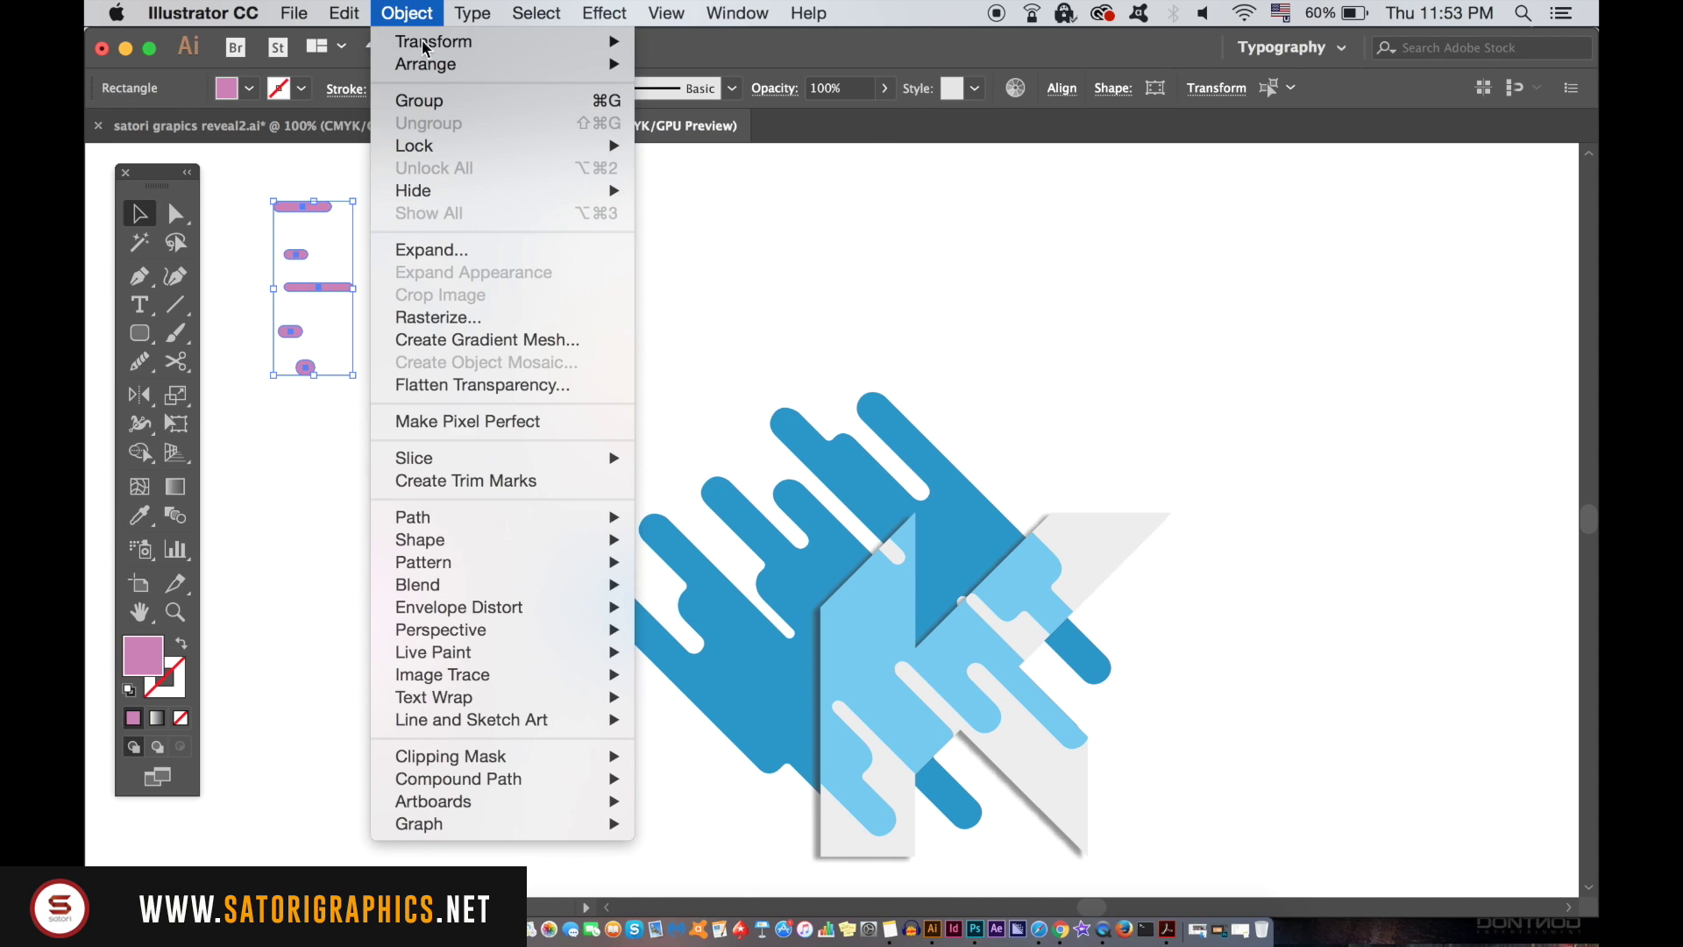
mouse_move(446, 61)
left_click(745, 107)
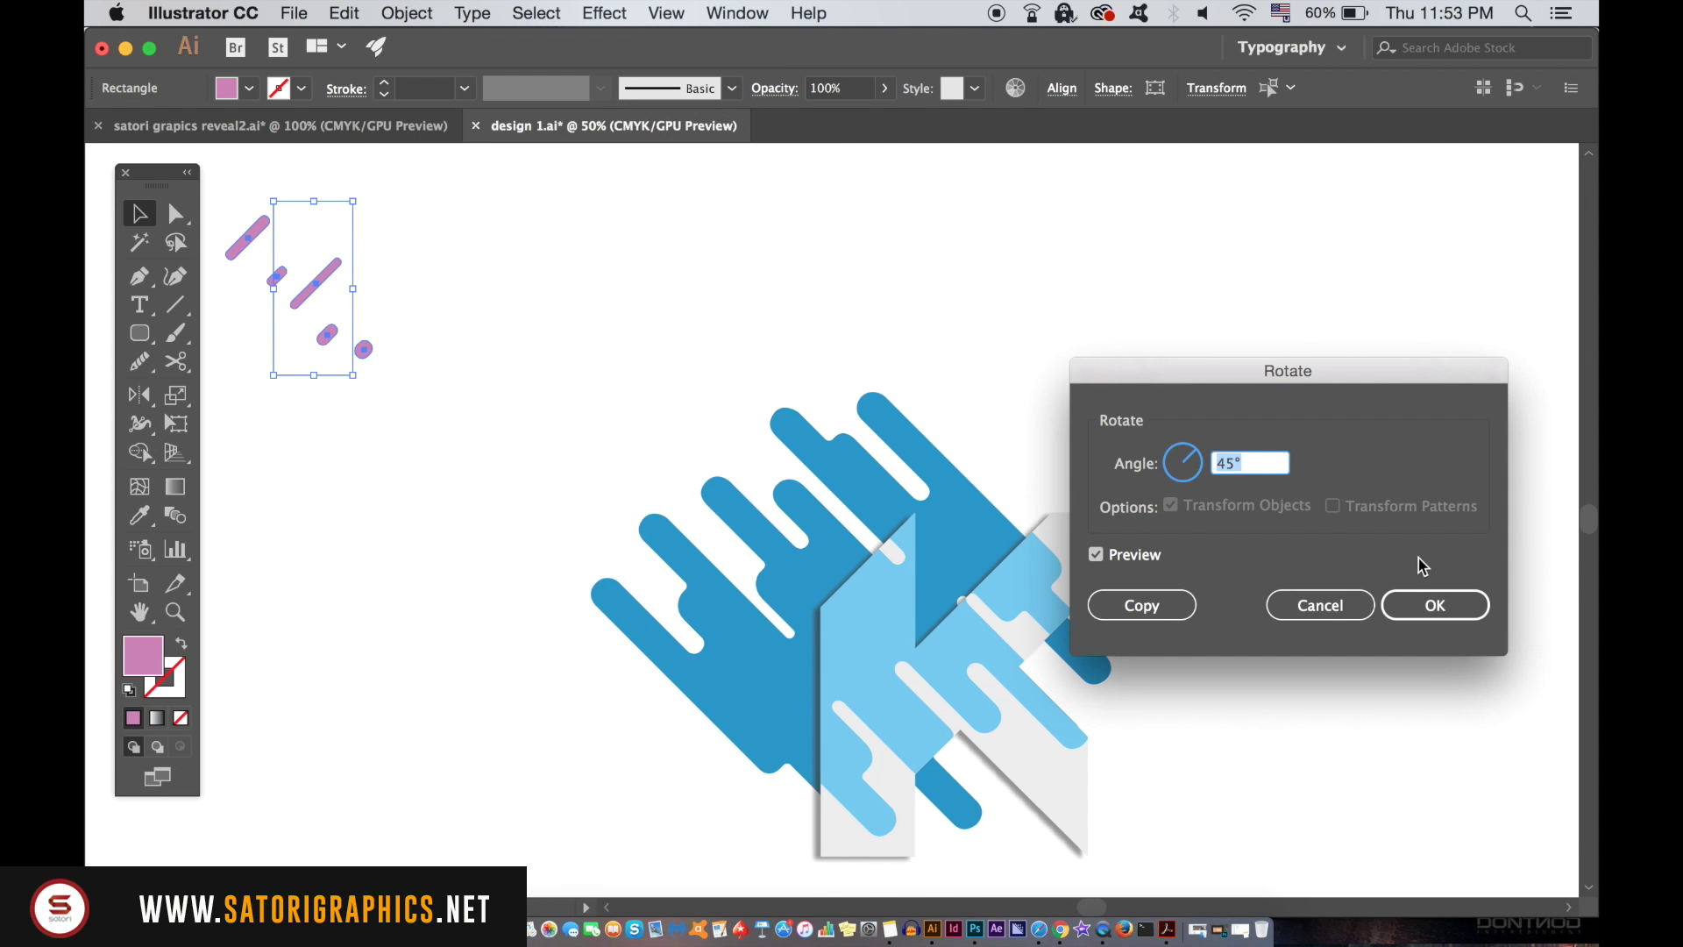
left_click(1435, 604)
left_click(408, 12)
mouse_move(444, 70)
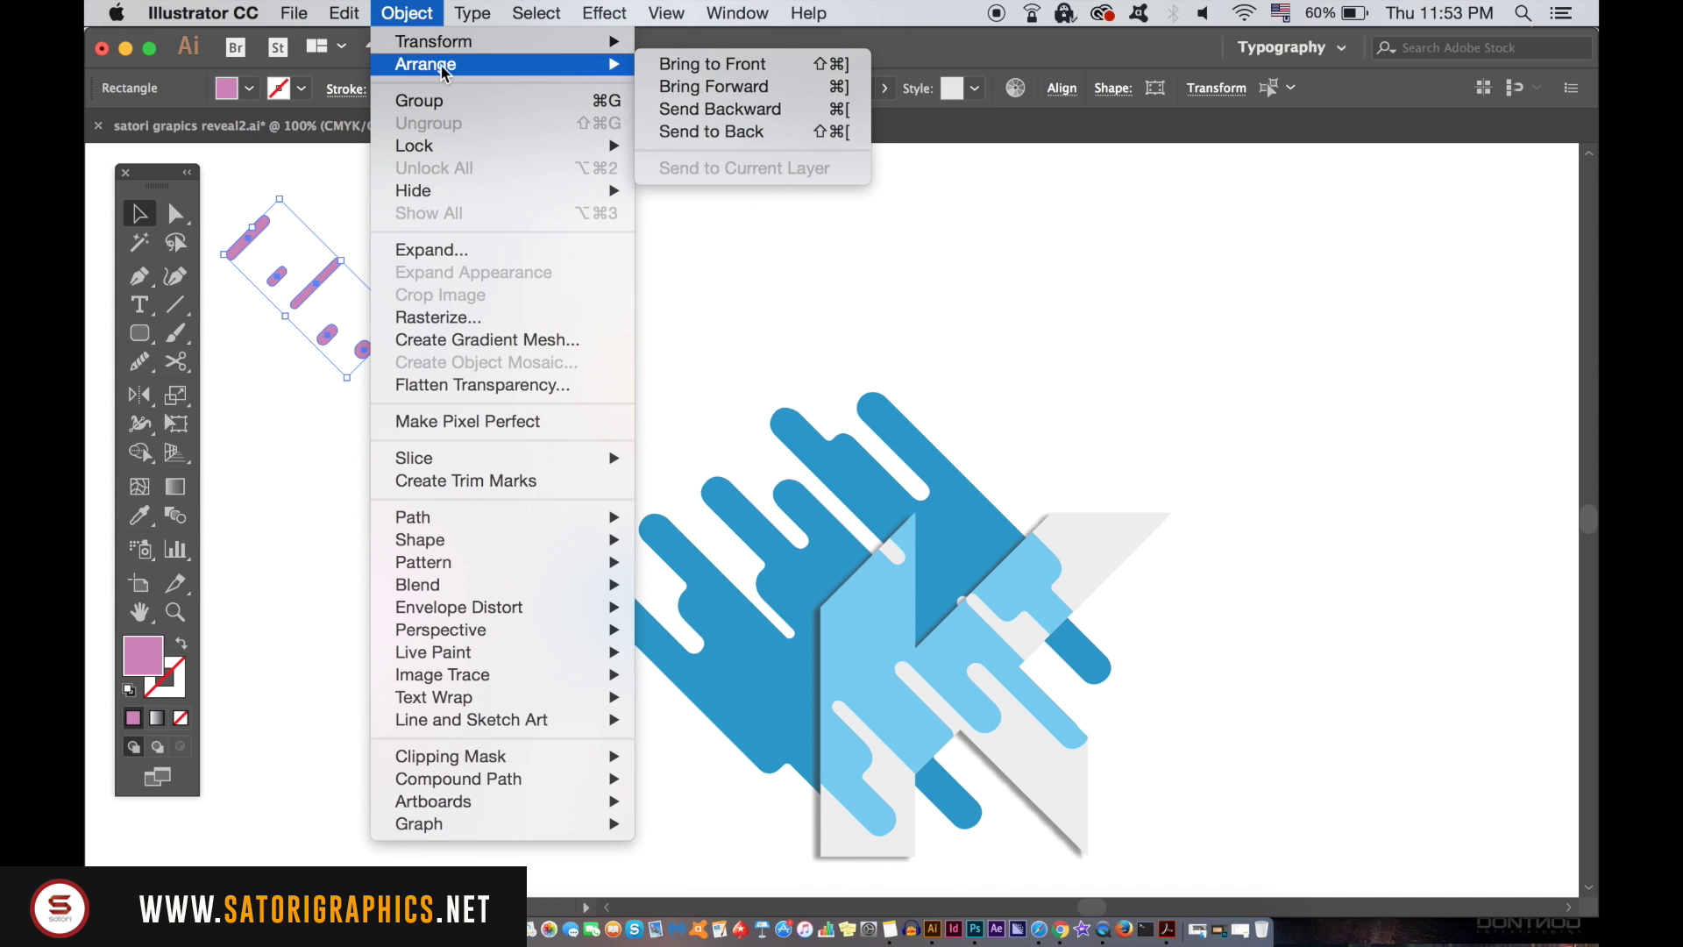
mouse_move(443, 42)
left_click(732, 108)
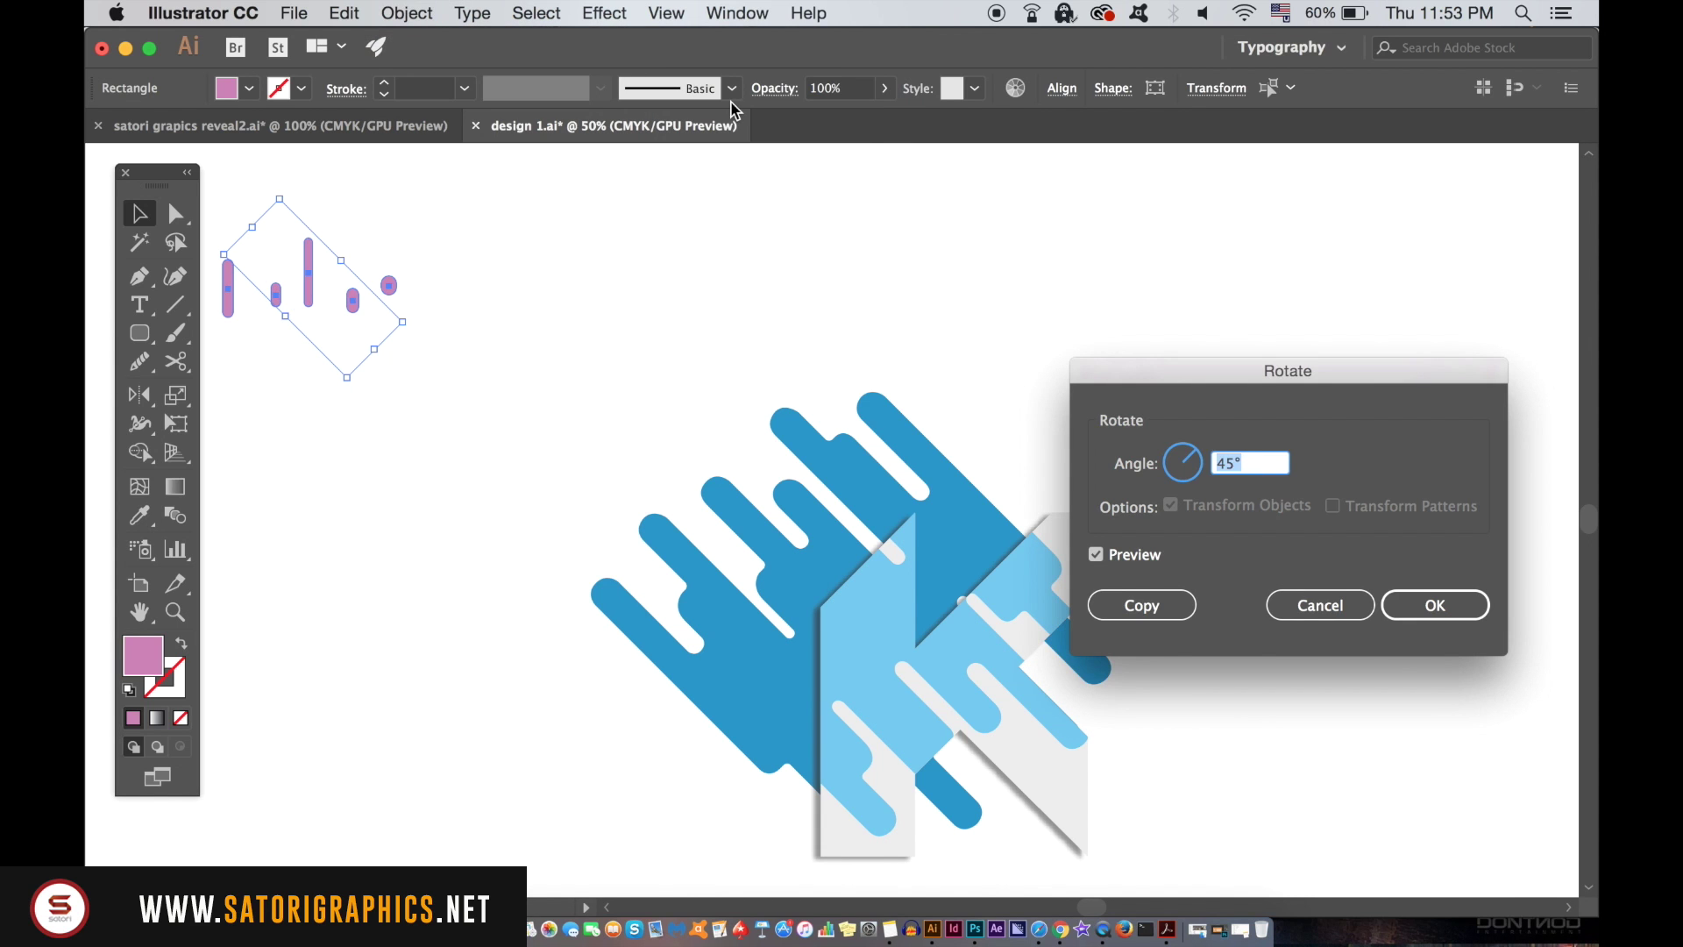
type("90")
left_click(1397, 593)
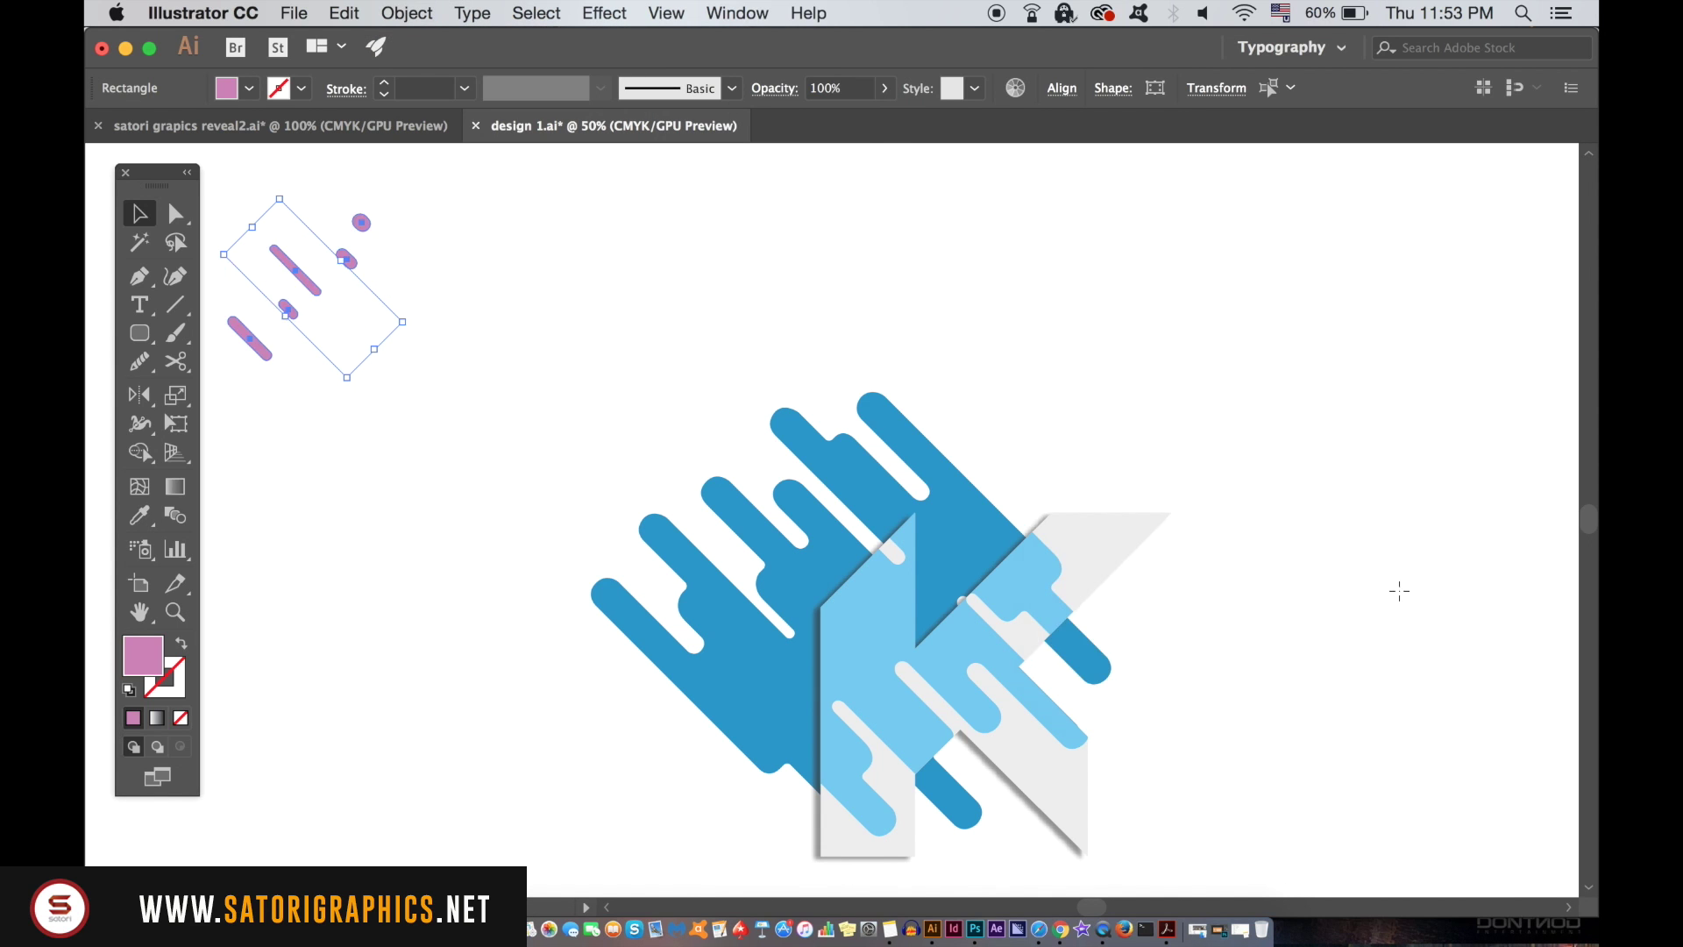
Move the capsules above the K and set one over the light-blue splatter.
left_click_drag(355, 272, 691, 300)
left_click(876, 312)
left_click_drag(601, 379, 967, 697)
left_click(1300, 721)
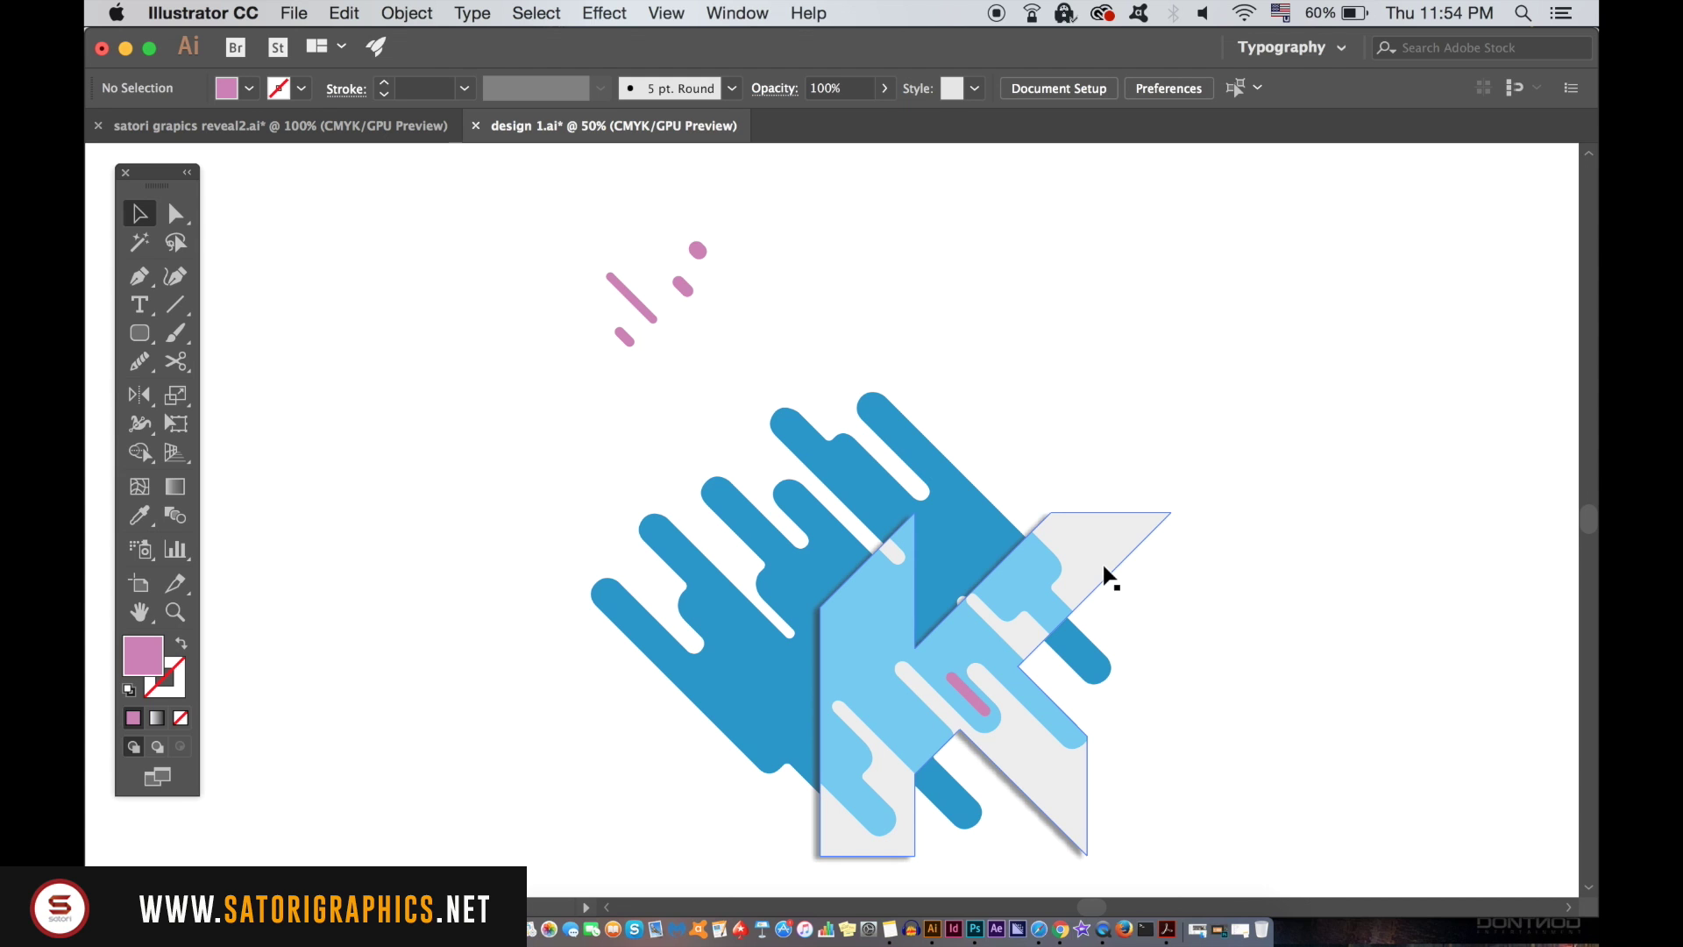